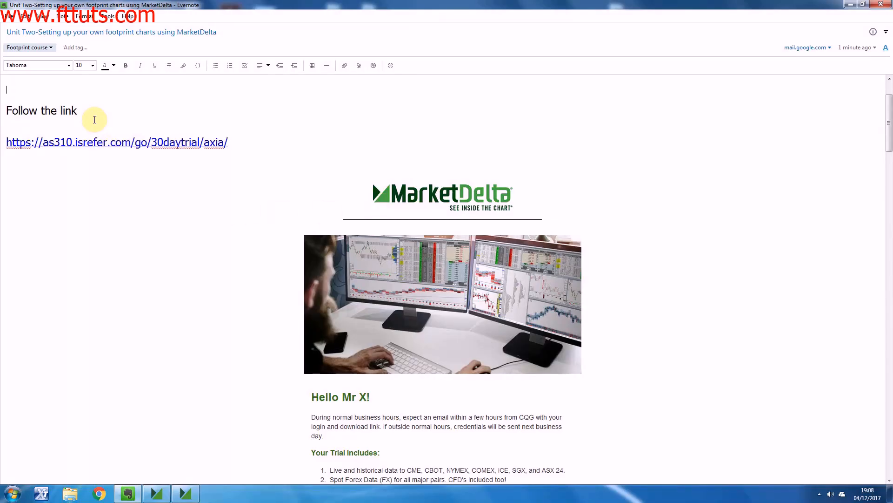
- Open the 30-day trial link from the note, look through the MarketDelta Desktop trial request form, and minimise the browser
click(113, 142)
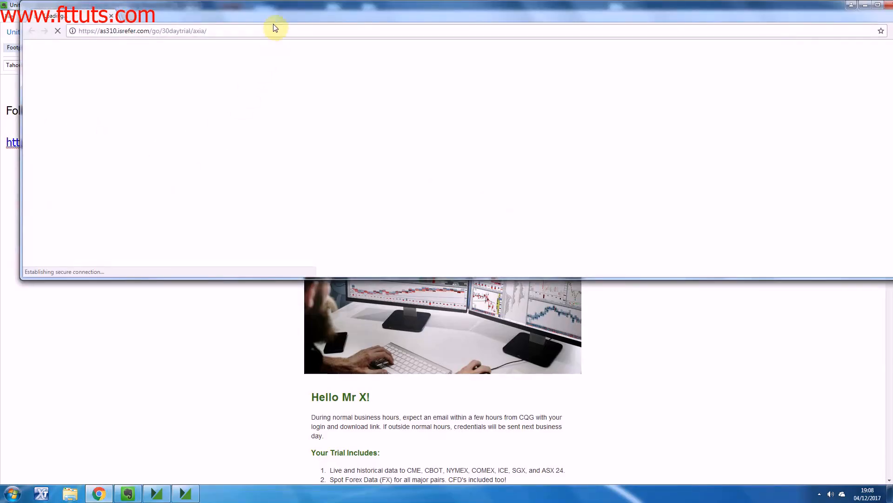
double_click(273, 14)
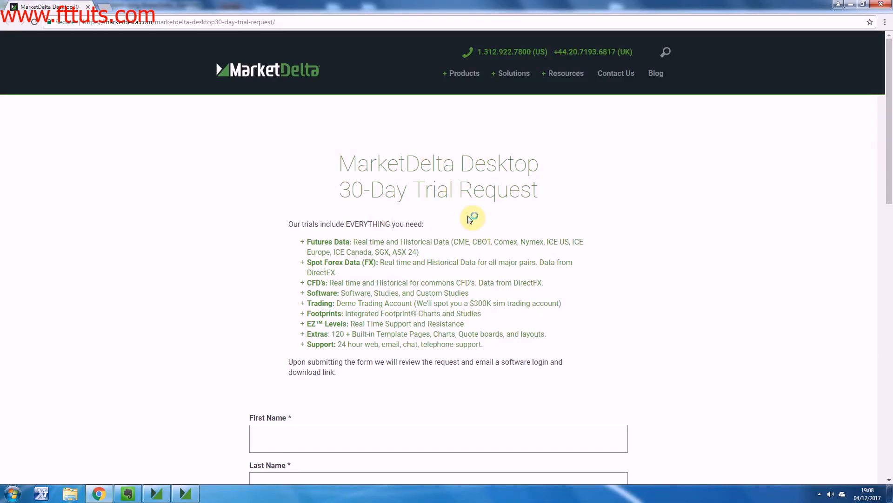
scroll(467, 219, down, 1)
scroll(365, 343, down, 5)
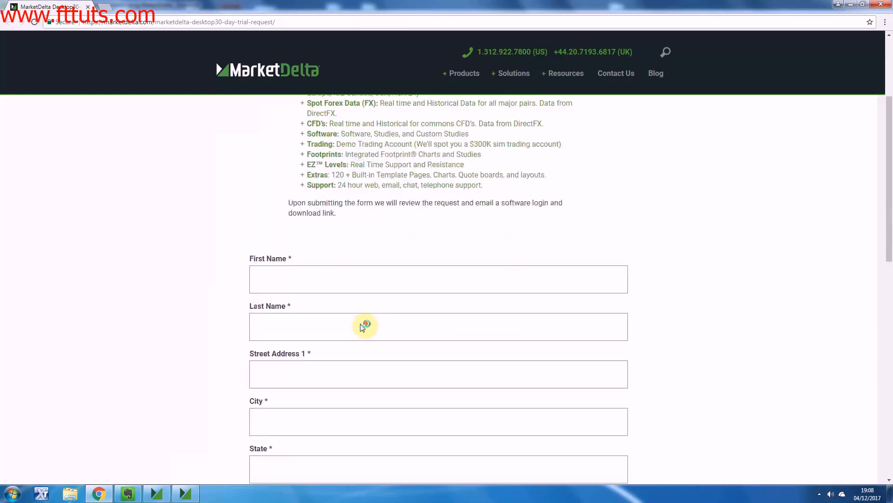
scroll(360, 275, down, 6)
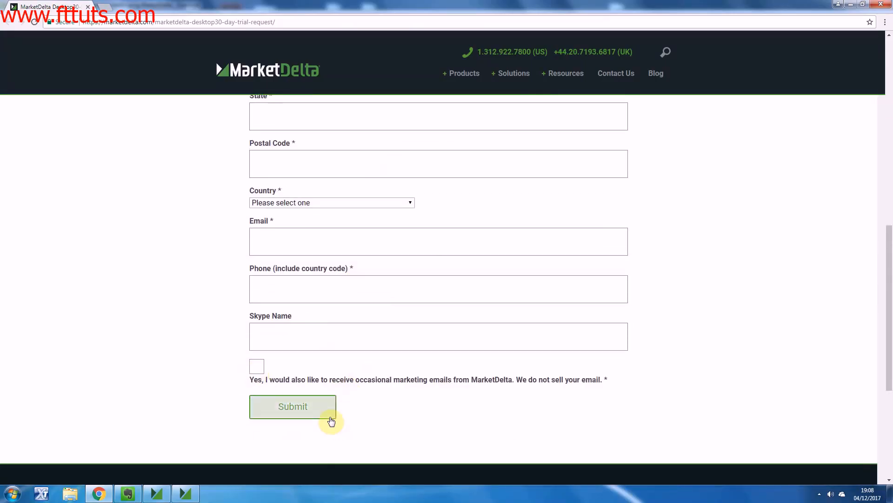
click(850, 3)
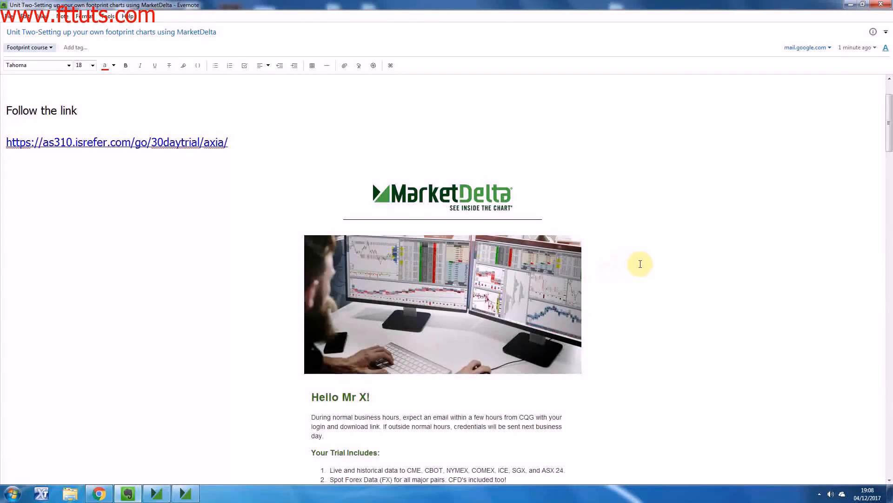
- Read the note's trial confirmation, login credentials section and getting-help instructions, dismissing the Windows color scheme prompt
scroll(644, 269, down, 2)
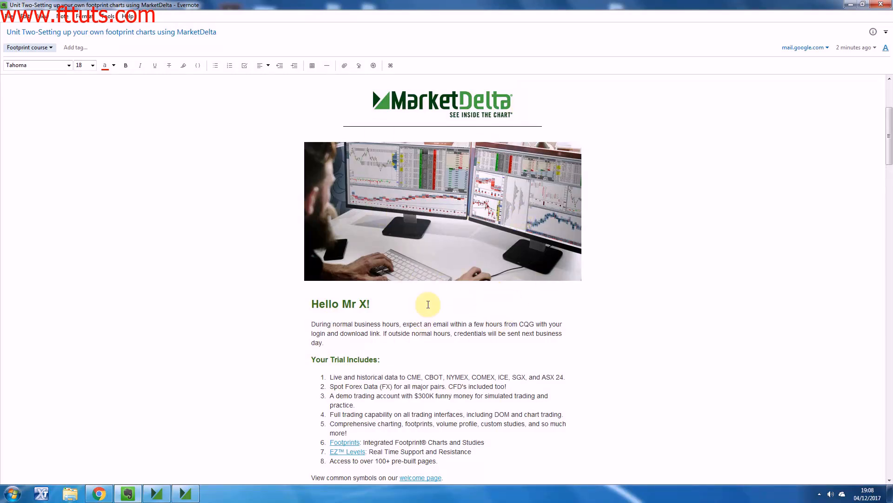
scroll(425, 303, down, 2)
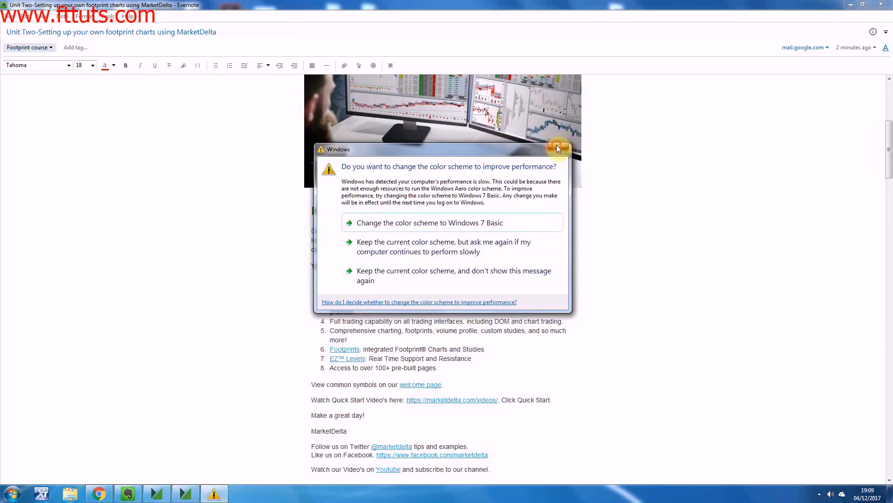
click(558, 147)
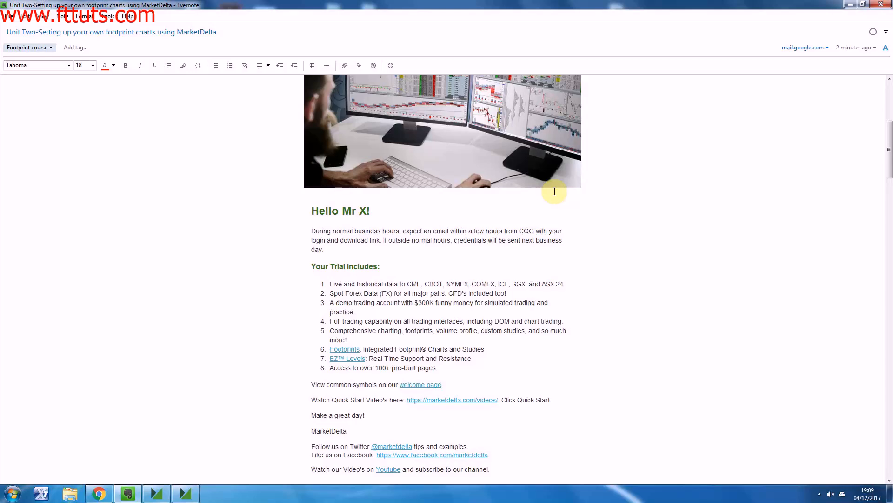
scroll(608, 214, down, 4)
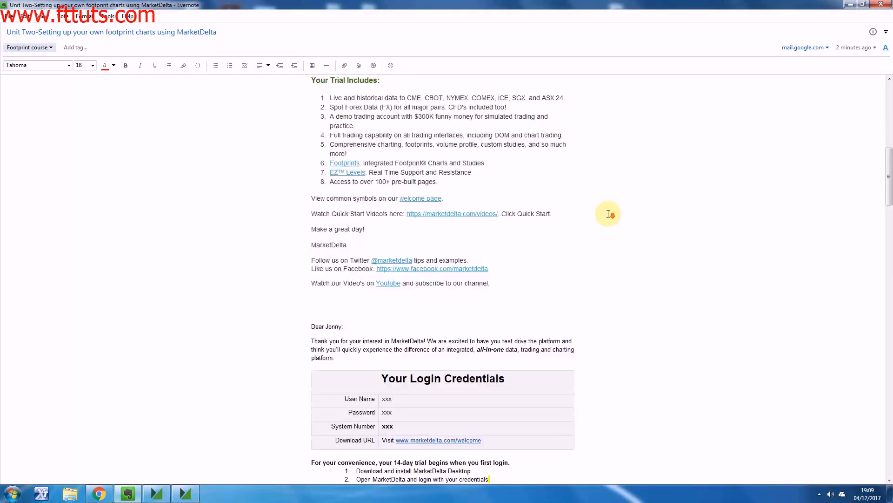
scroll(575, 198, down, 2)
scroll(530, 196, down, 2)
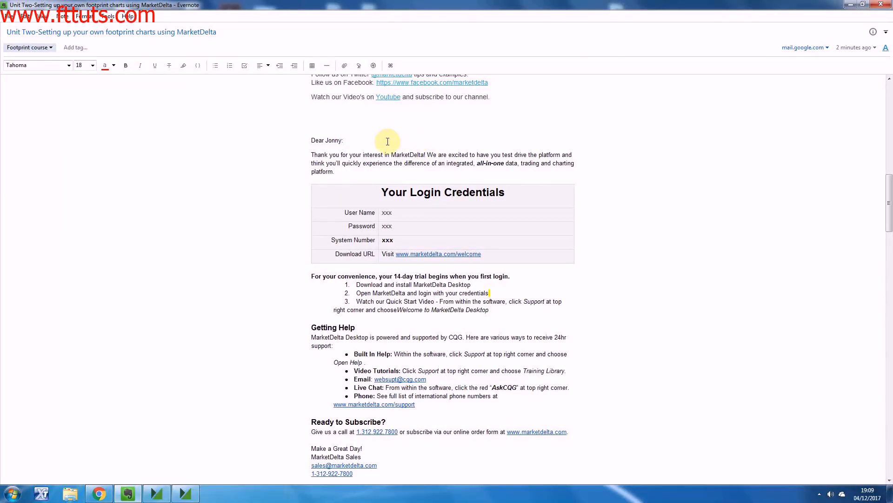
scroll(391, 137, down, 3)
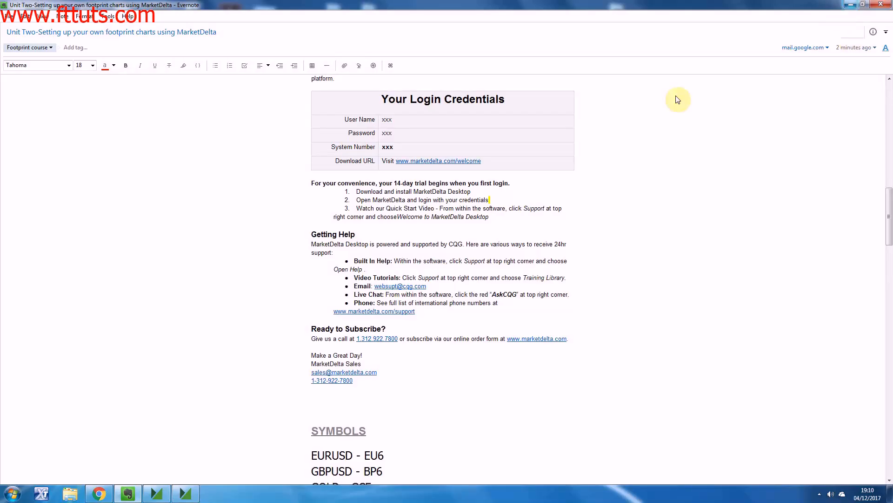
- Switch to the MarketDelta Desktop window with the empty page and dismiss the Windows color scheme prompt
click(197, 496)
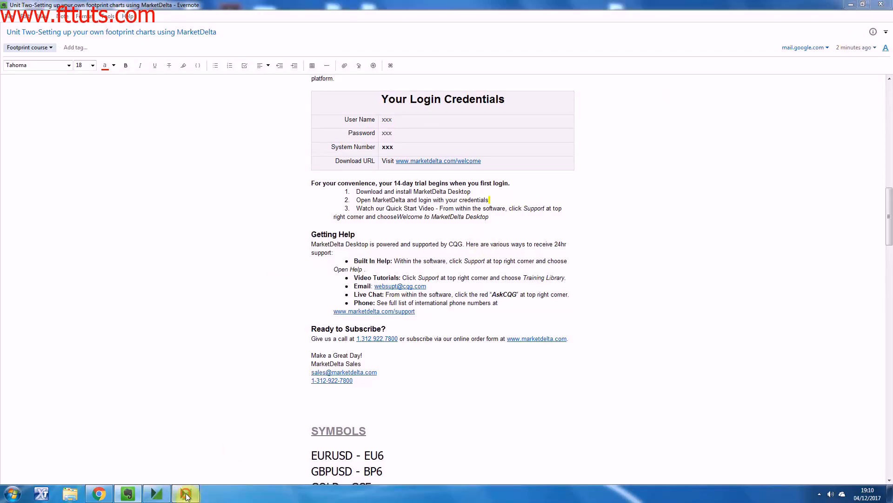
click(156, 493)
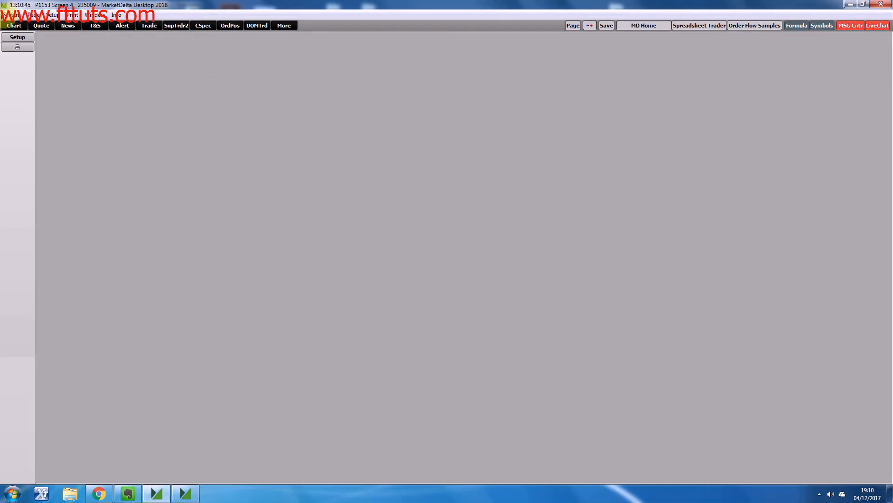
click(10, 15)
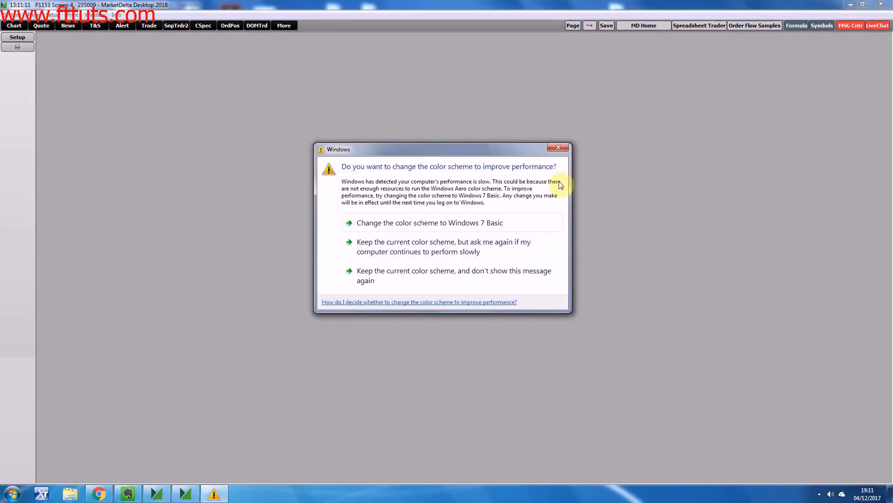
click(558, 147)
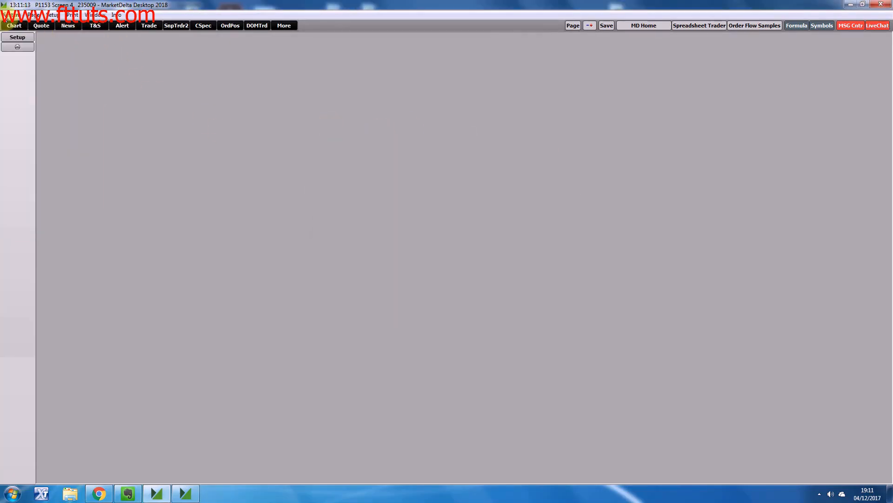
- Review the Symbol, Time, Settlement and Close, and Display settings in the system preferences without changing them
click(8, 14)
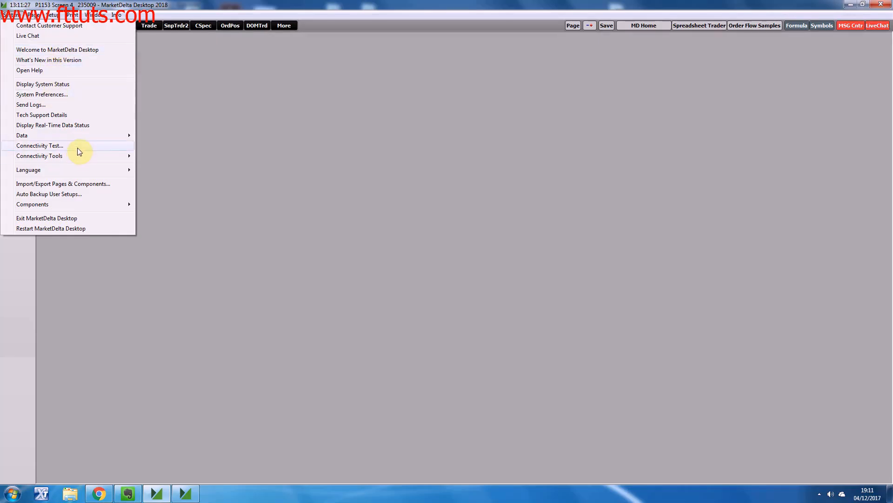
click(57, 95)
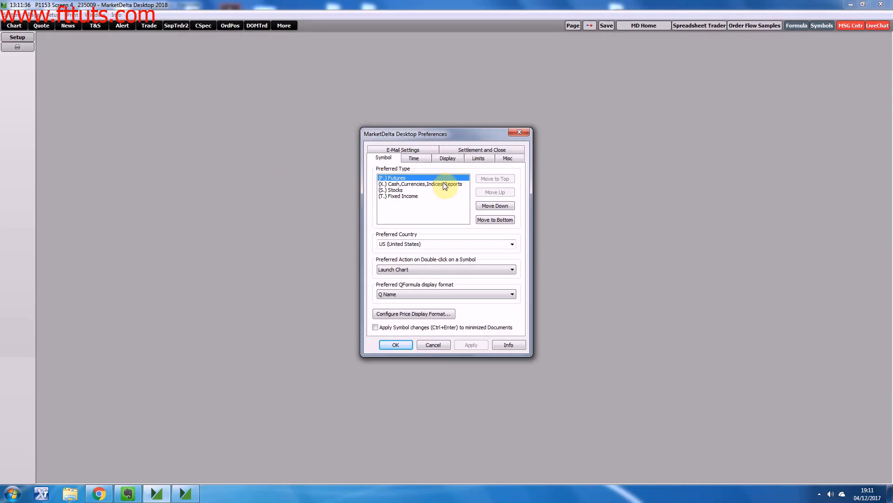
click(425, 162)
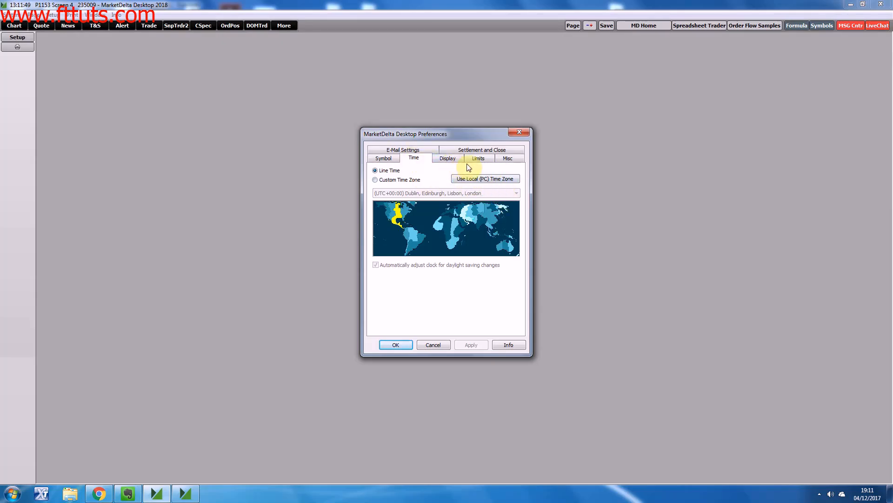
click(472, 150)
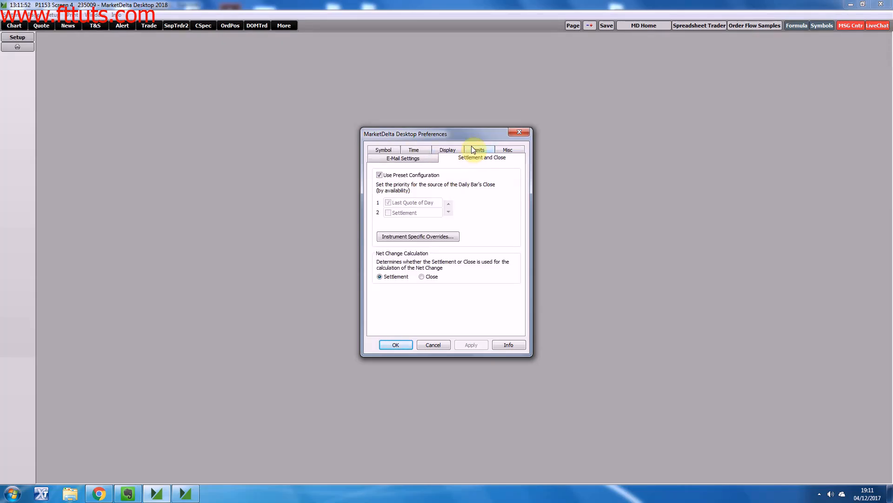
click(453, 151)
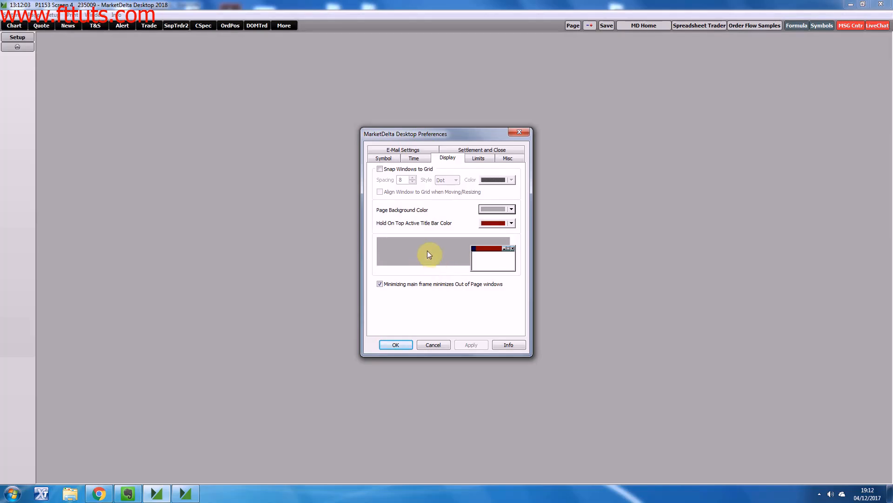
click(517, 133)
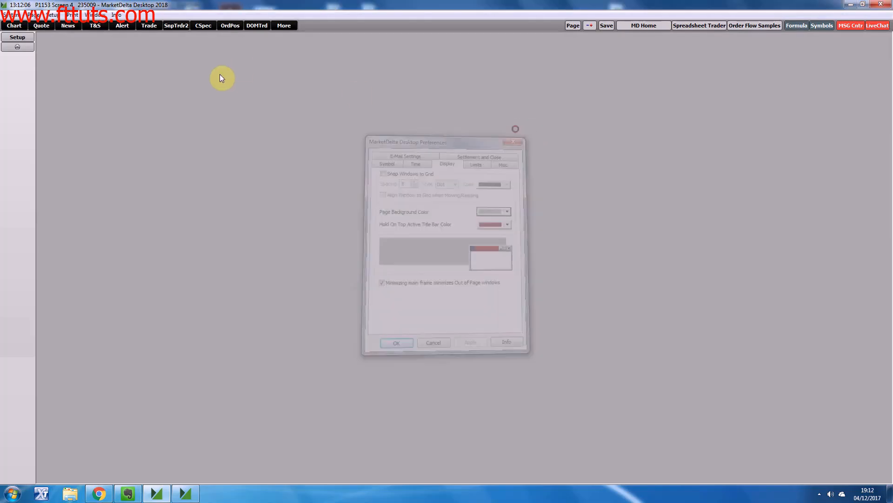
- View the import and export options for settings, pages and components in the Import/Export Wizard, then close it
click(14, 15)
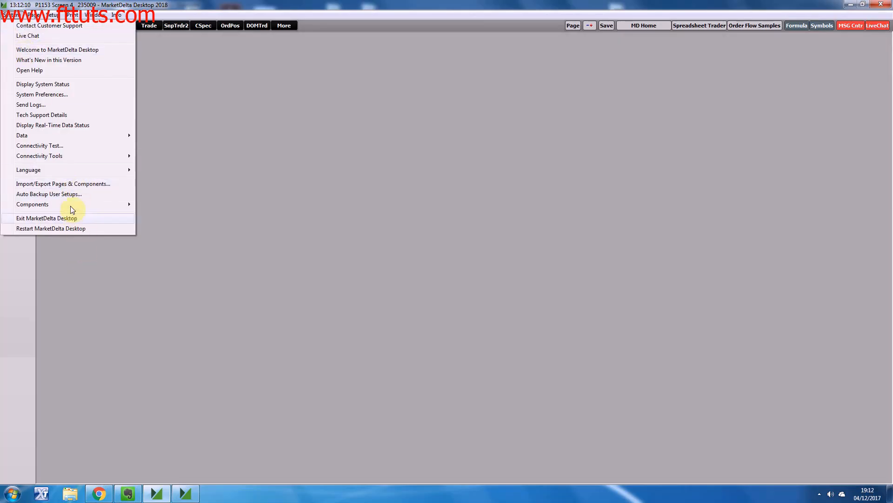
click(53, 184)
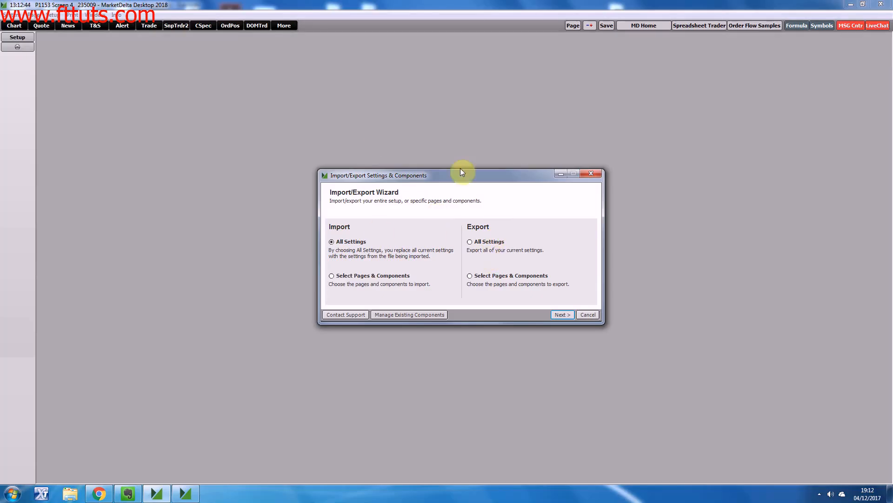
click(593, 177)
- Examine the Auto Backup schedule for user setups and close the dialog without changes
click(11, 15)
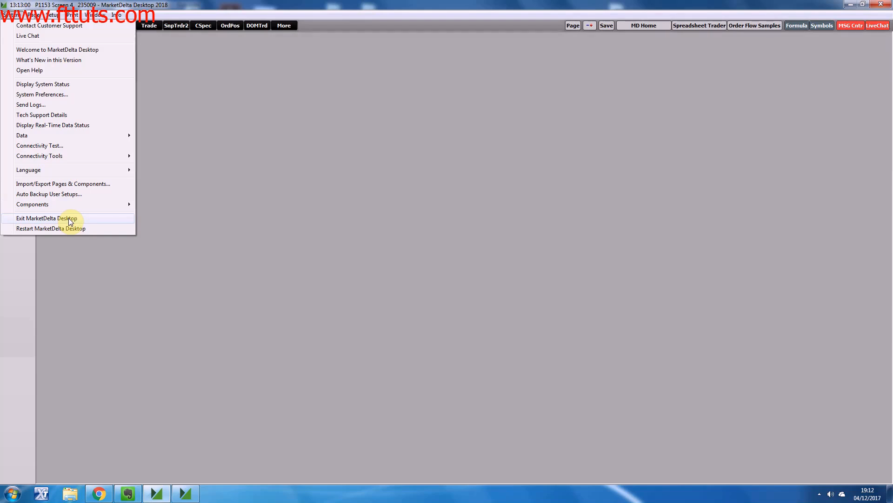
click(43, 194)
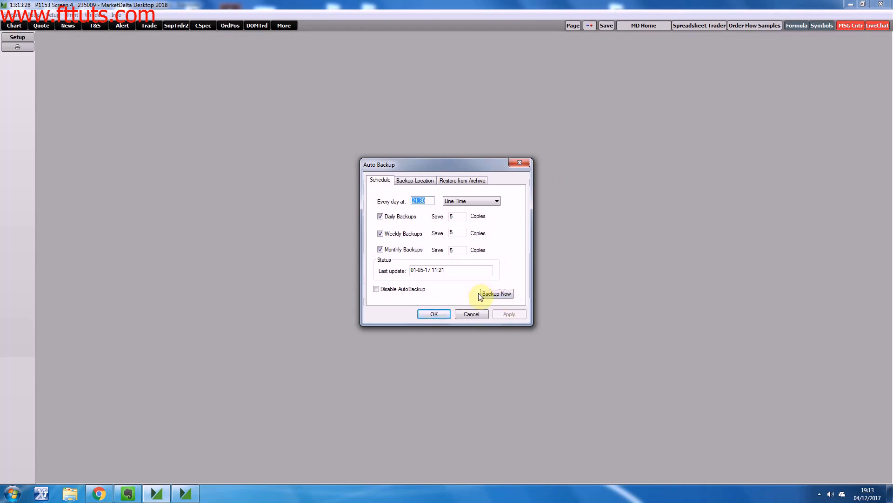
click(521, 166)
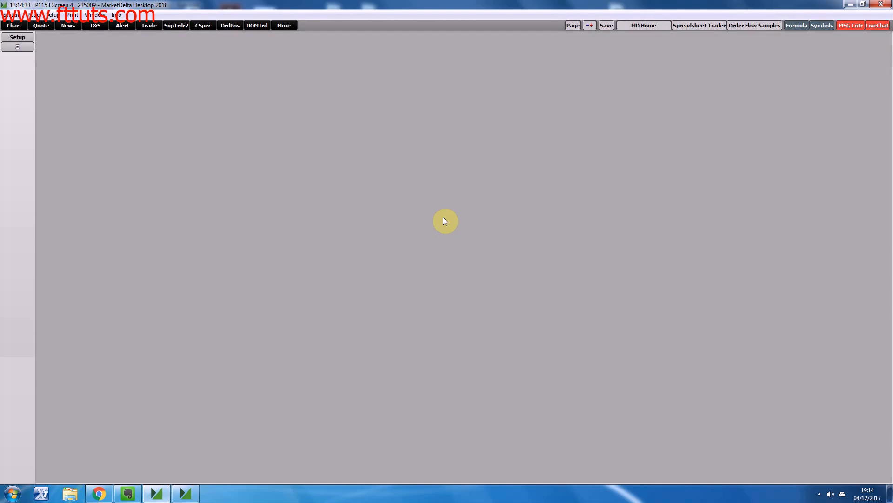
- Check the Page Preferences for how page changes are saved and cancel without changes
click(34, 15)
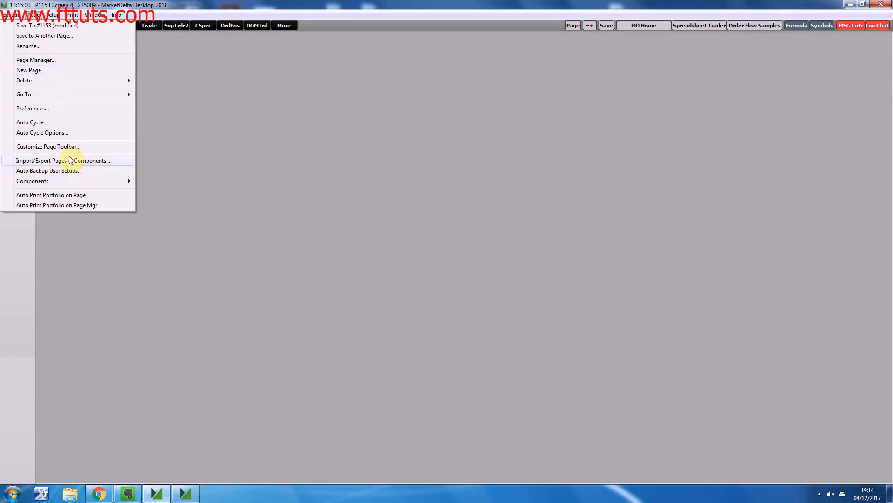
click(68, 108)
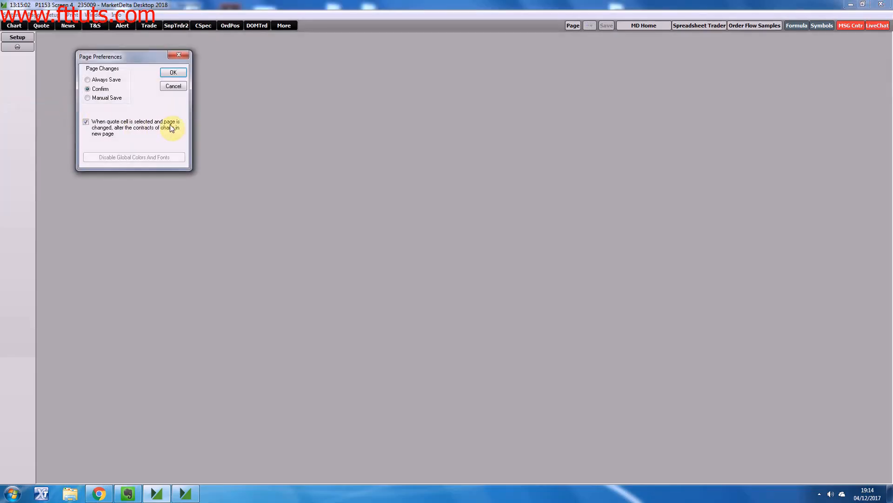
click(181, 87)
- Reopen the system preferences, look over the E-Mail Settings, Display and Time options, and close them unchanged
click(37, 15)
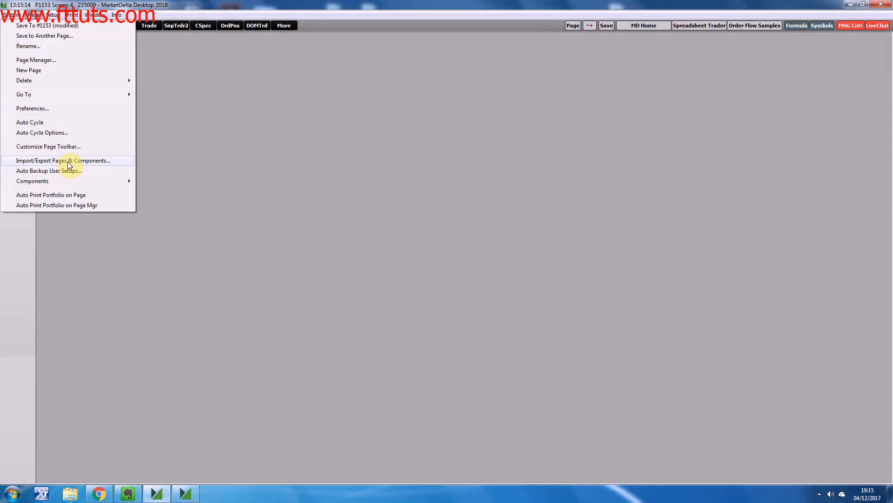
mouse_move(52, 14)
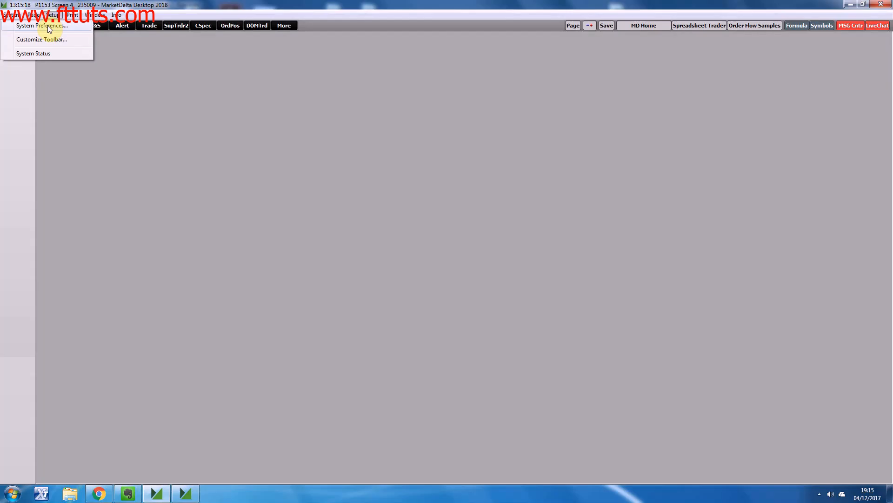
click(48, 25)
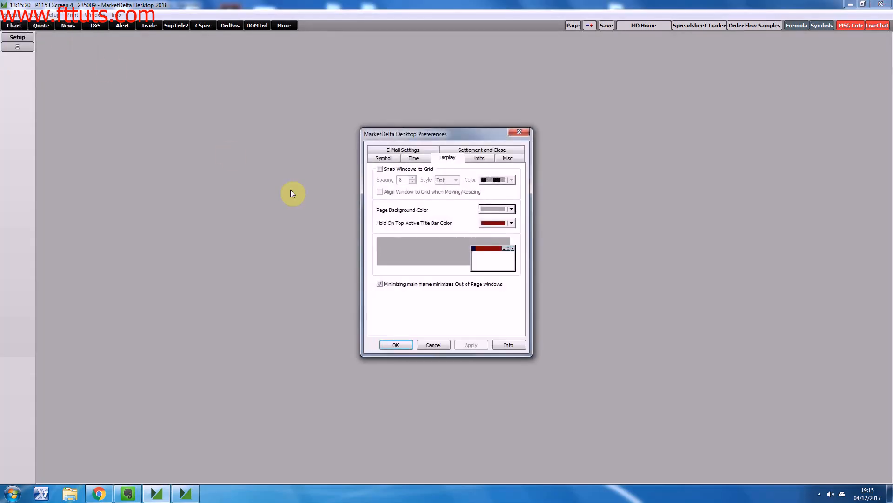
click(403, 150)
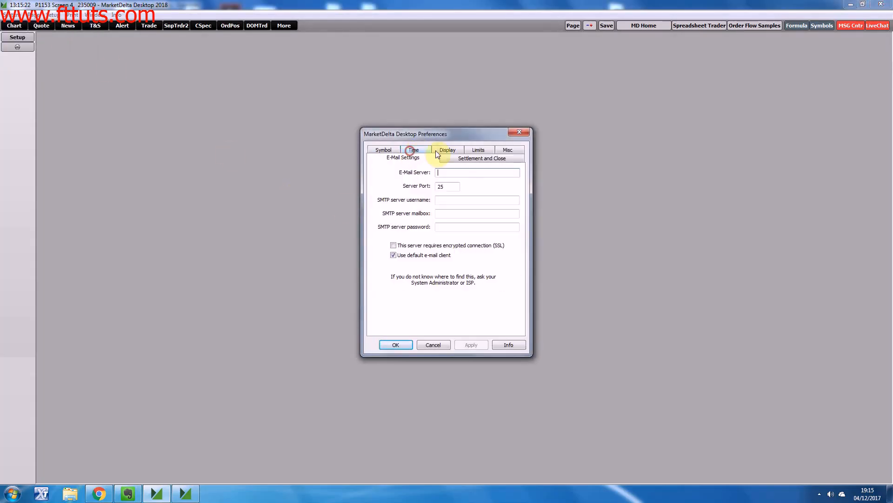
click(489, 152)
click(448, 158)
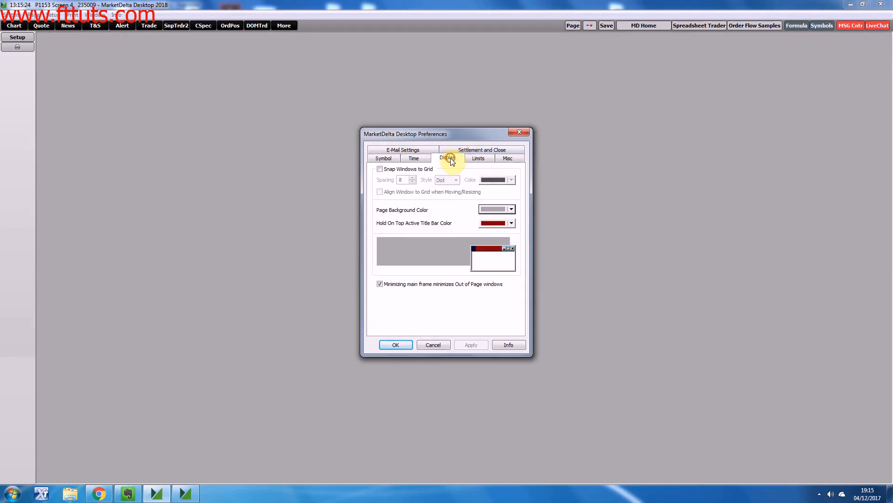
click(418, 160)
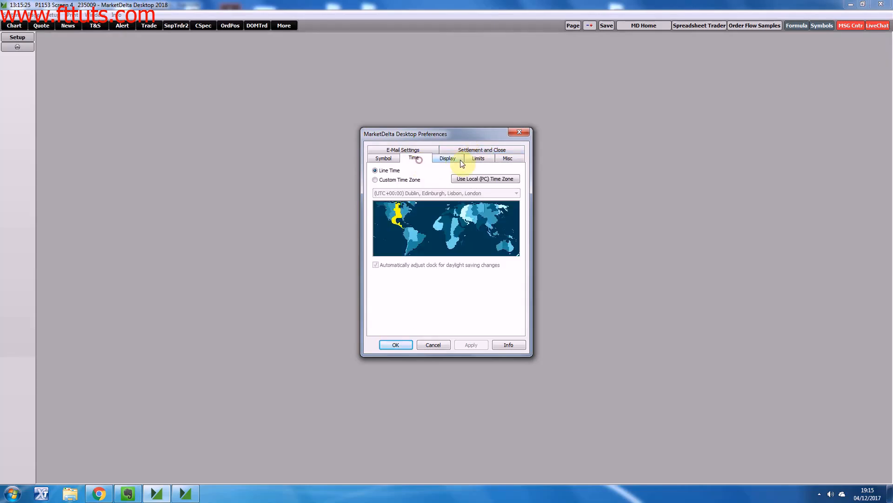
click(517, 130)
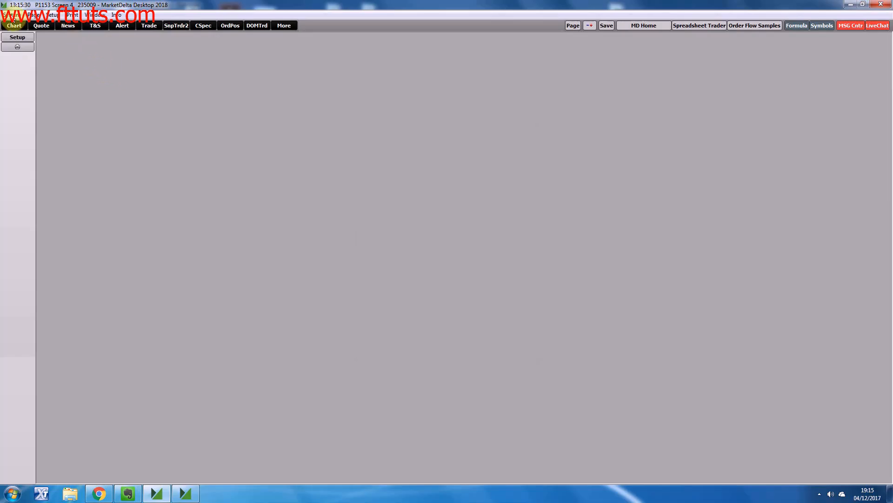
- Look over the print options, capture a large rectangular area of the empty workspace with the Snipping Tool, and minimize the capture
click(51, 16)
mouse_move(77, 16)
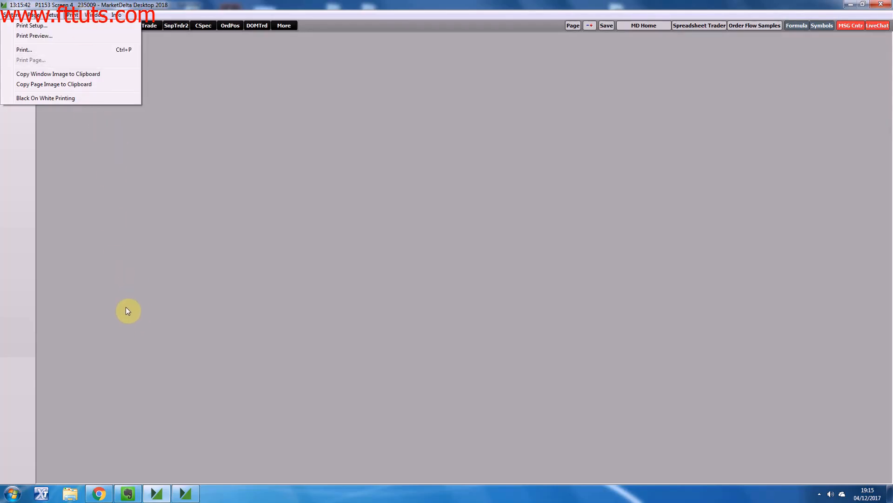
click(13, 494)
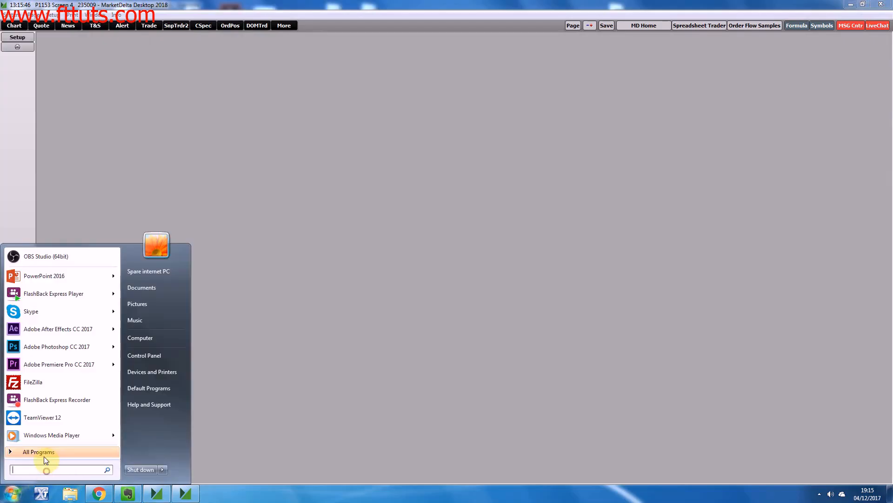
text(sni)
mouse_move(45, 456)
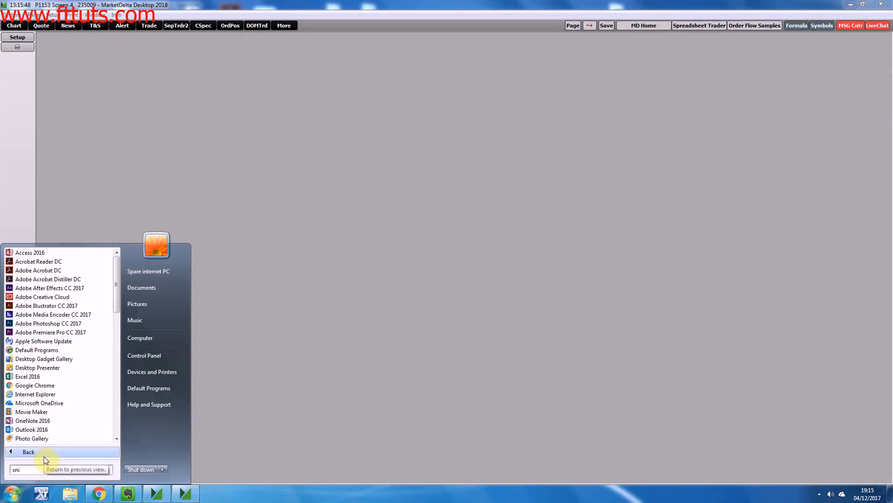
text(p)
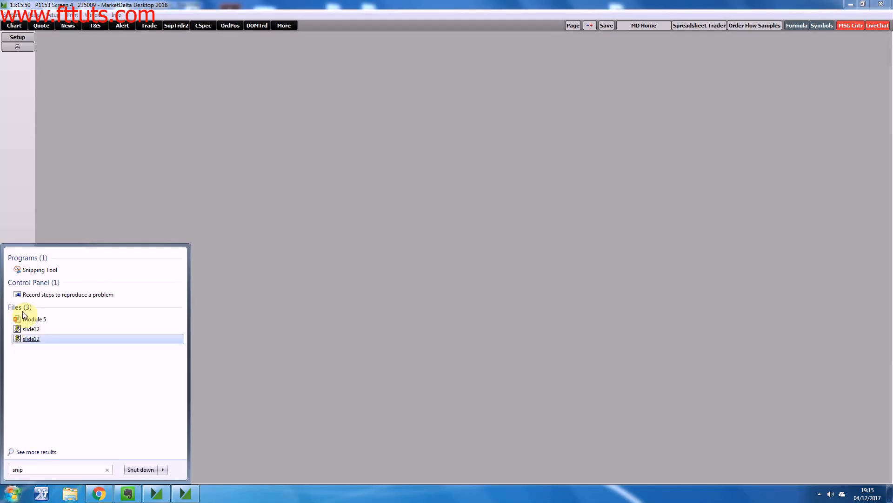
click(56, 271)
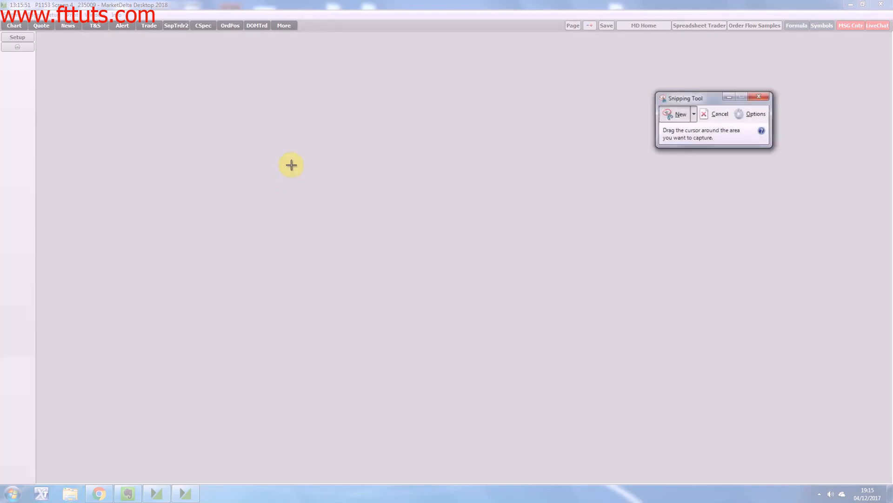
drag(137, 68, 560, 375)
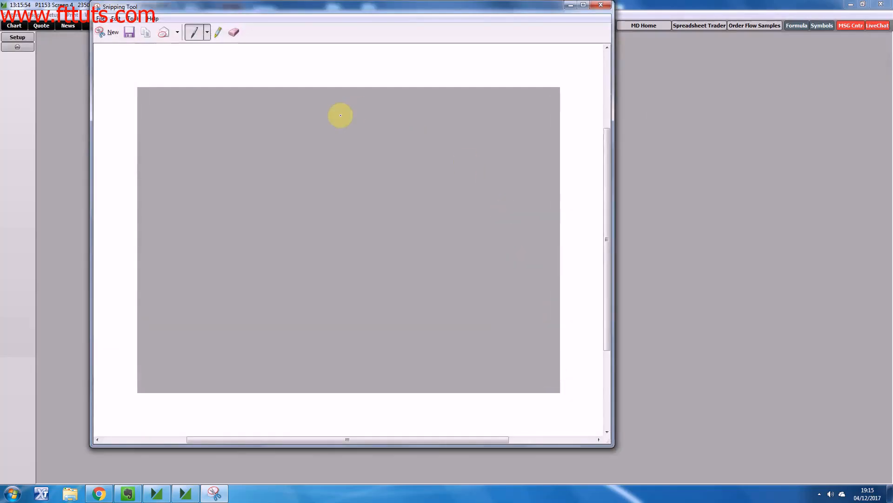
click(570, 5)
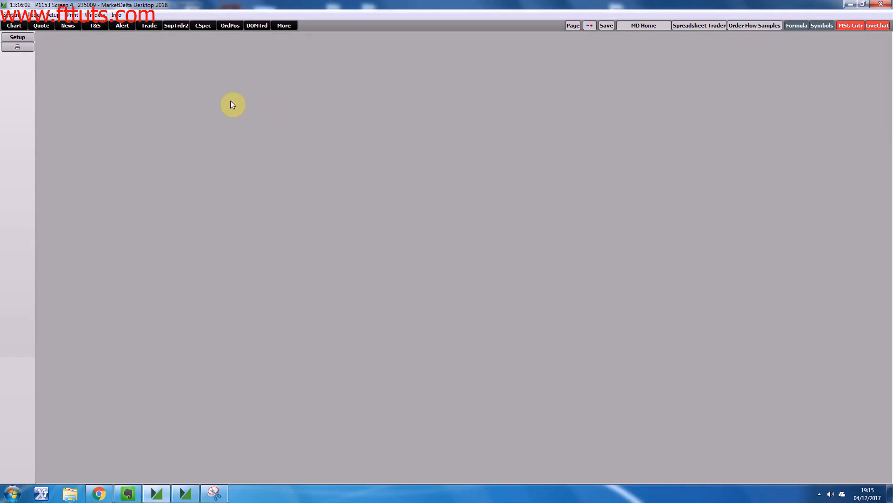
- Review the print and print preview options and the new-window types, including the alert and chart varieties
click(72, 15)
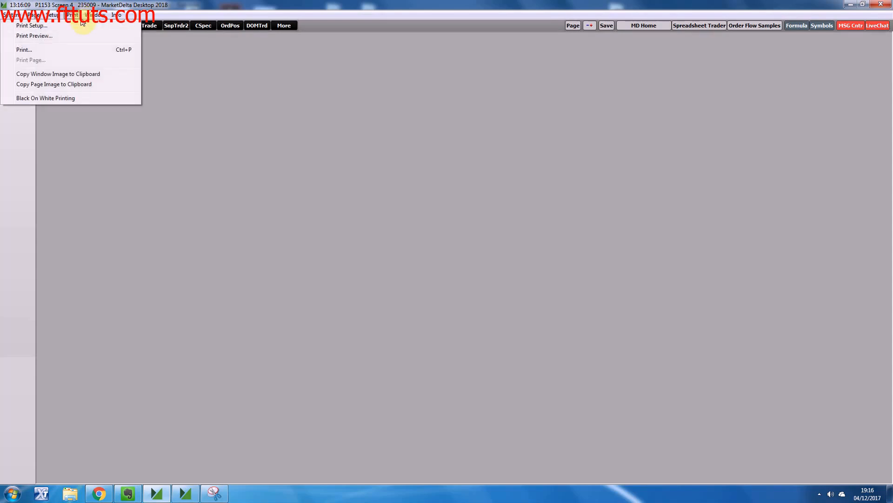
click(43, 36)
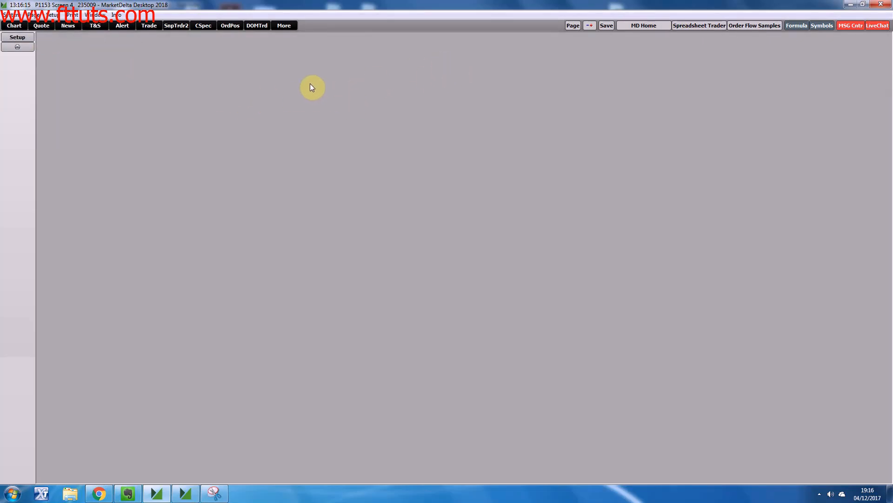
click(100, 16)
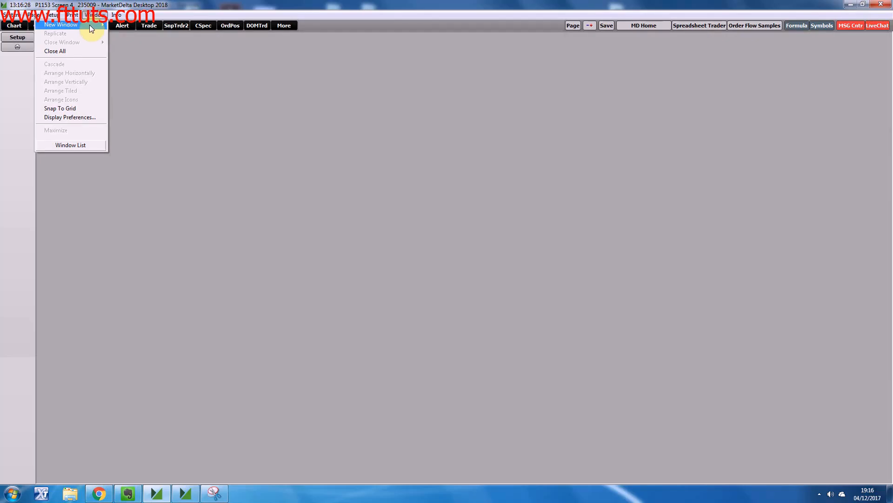
mouse_move(89, 26)
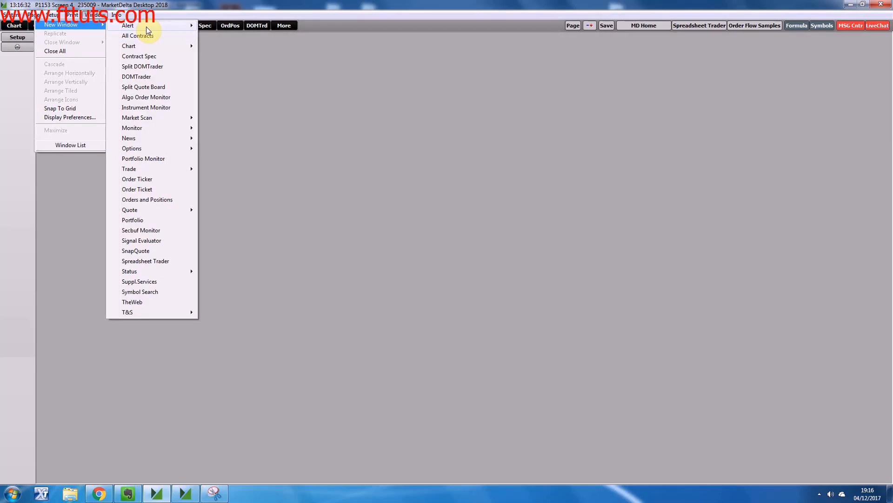
mouse_move(146, 26)
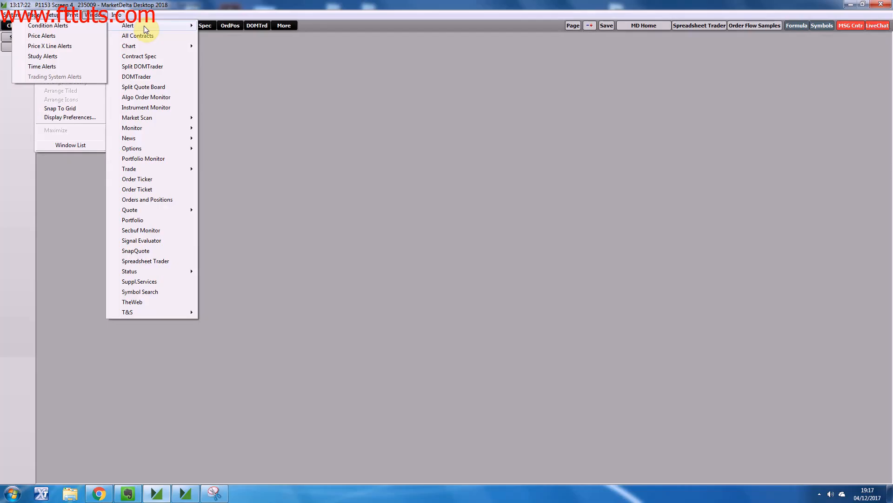
mouse_move(157, 46)
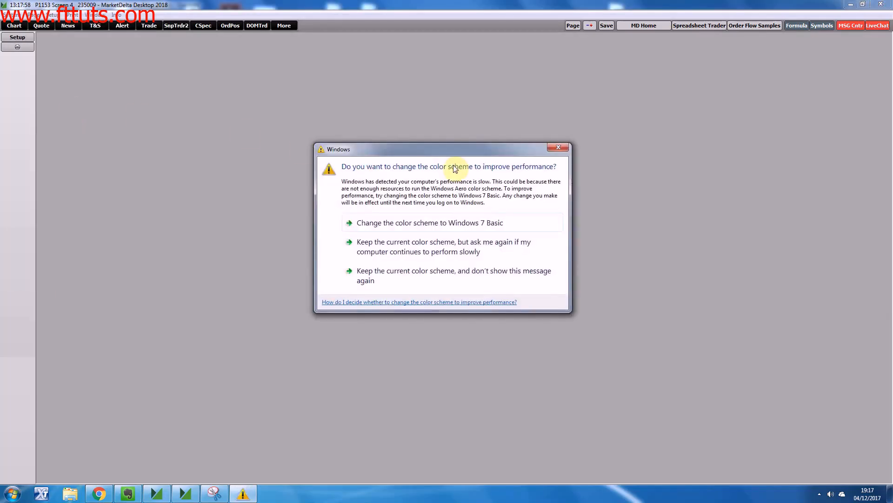
- Dismiss the Windows color scheme message without choosing an option and examine the new-window types down to Monitor and Options
click(559, 147)
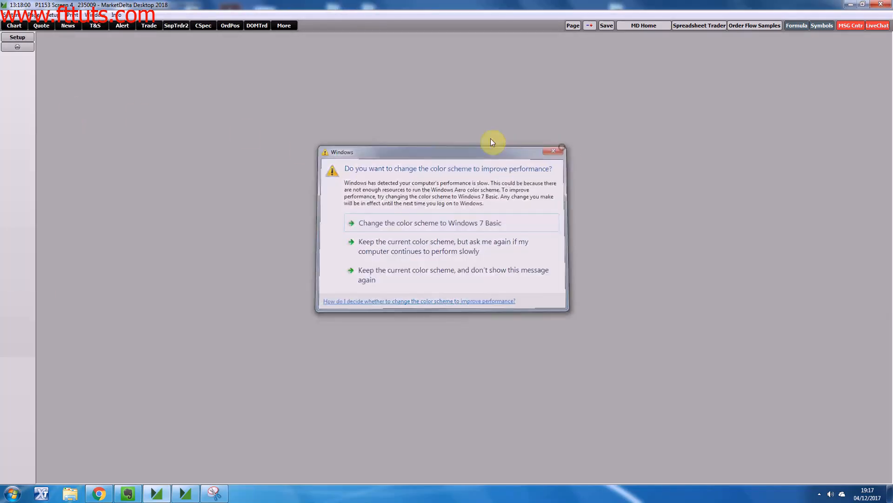
click(55, 18)
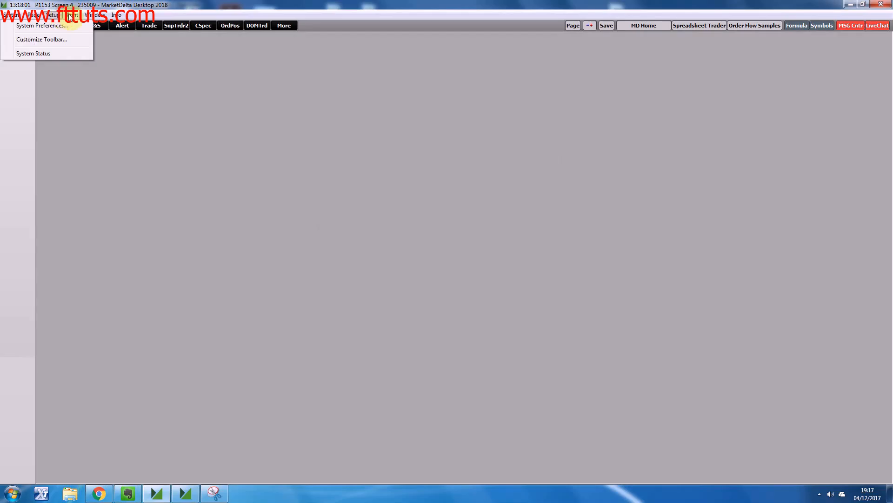
click(95, 14)
mouse_move(88, 24)
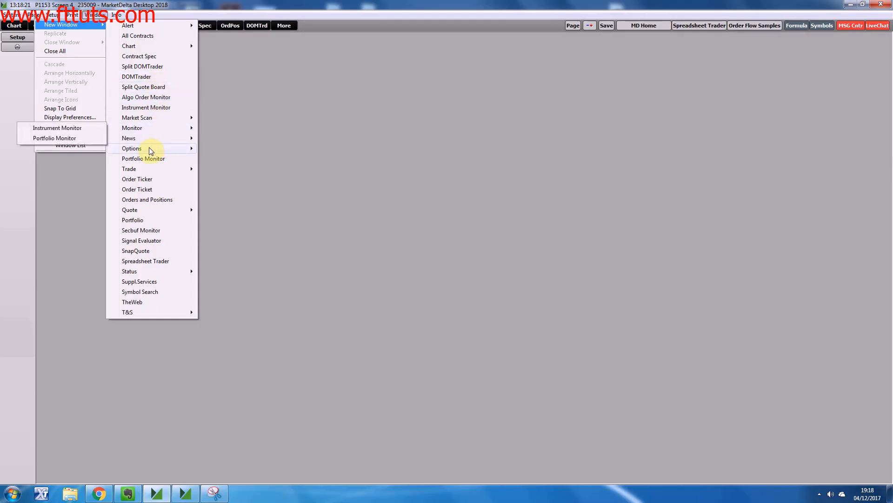
mouse_move(149, 148)
- Open the symbol finder, search for "comex", filter to the COMEX exchange and look at the Gold options entry
mouse_move(122, 18)
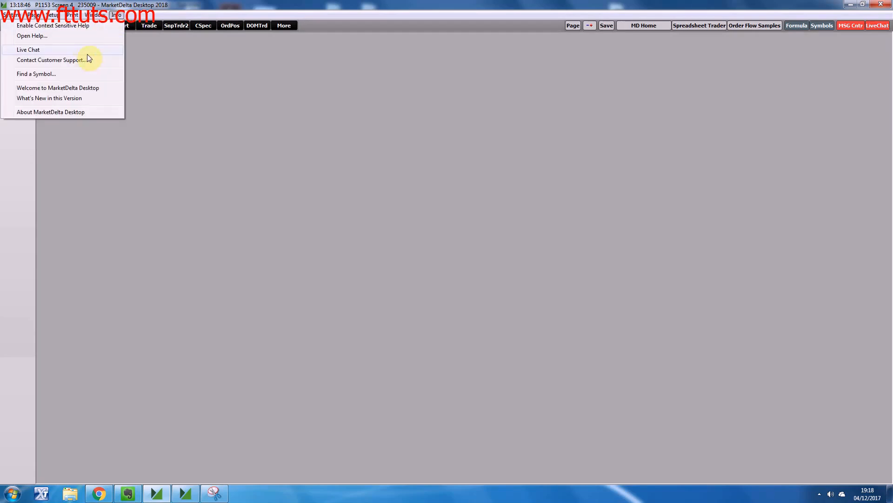
click(70, 75)
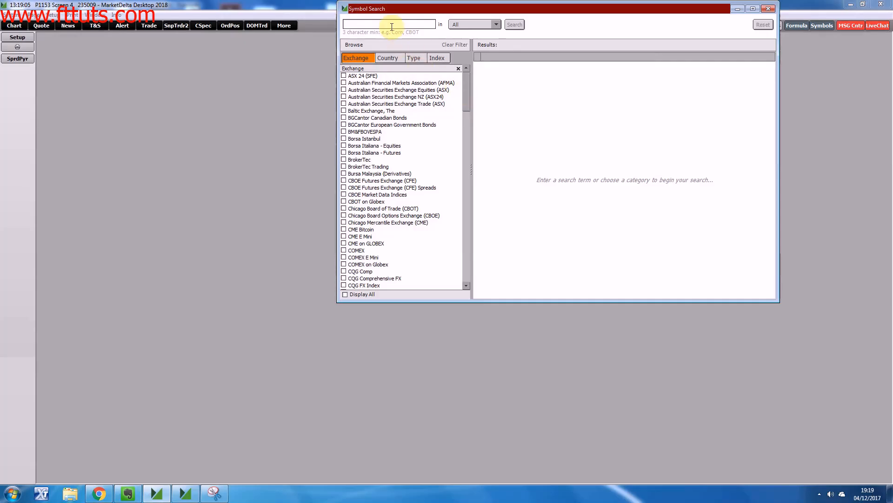
text(comex)
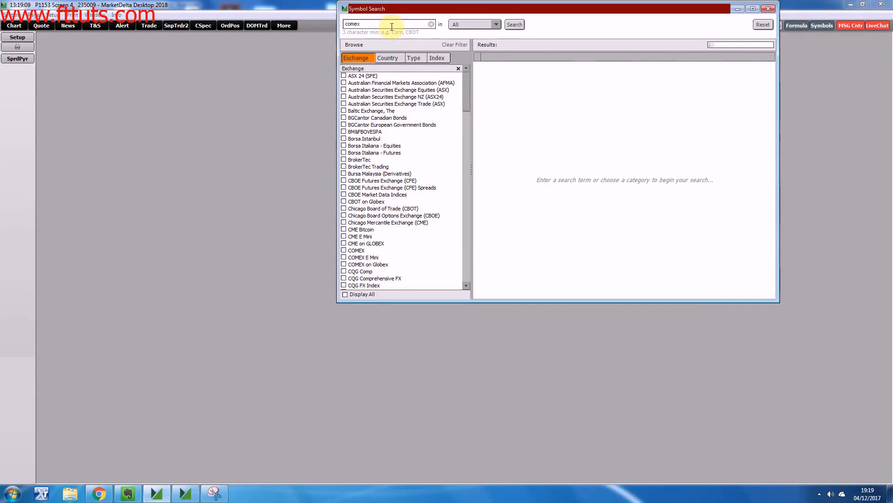
key(Return)
click(343, 82)
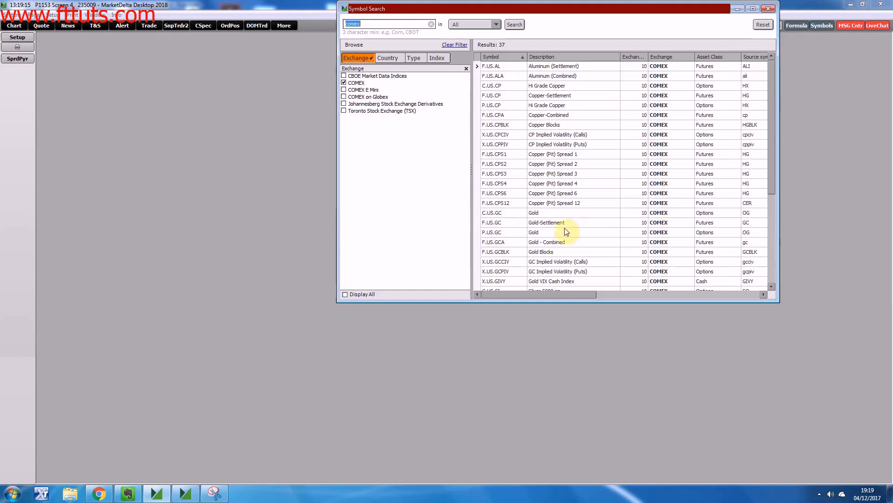
click(540, 232)
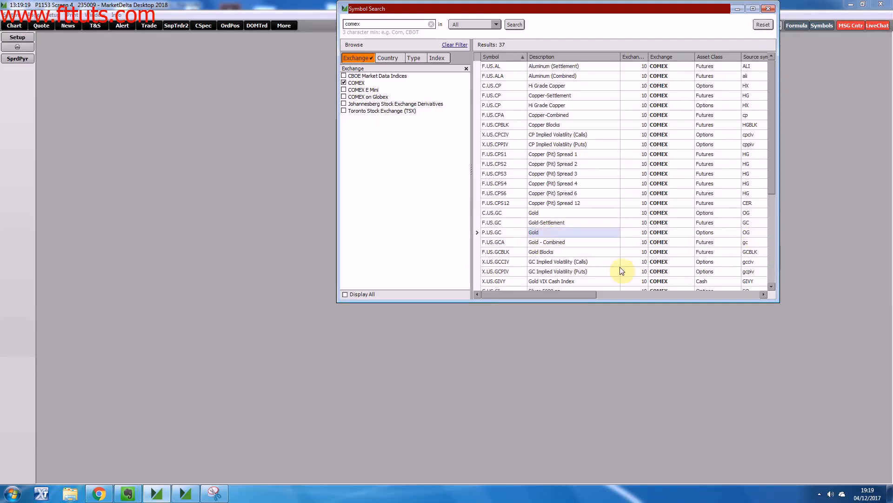
drag(584, 294, 535, 285)
- Switch to the Evernote course note, examine each line of its SYMBOLS list from EURUSD to WTI Oil, and minimize the note
click(127, 493)
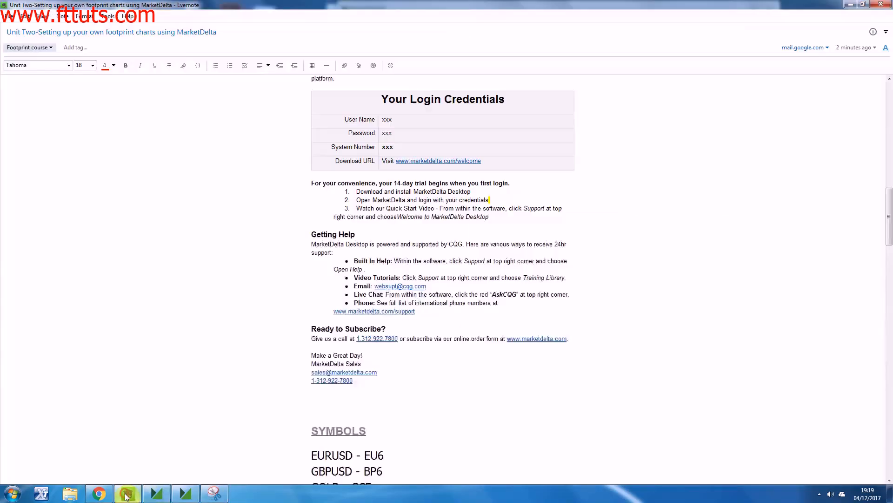
scroll(373, 400, down, 4)
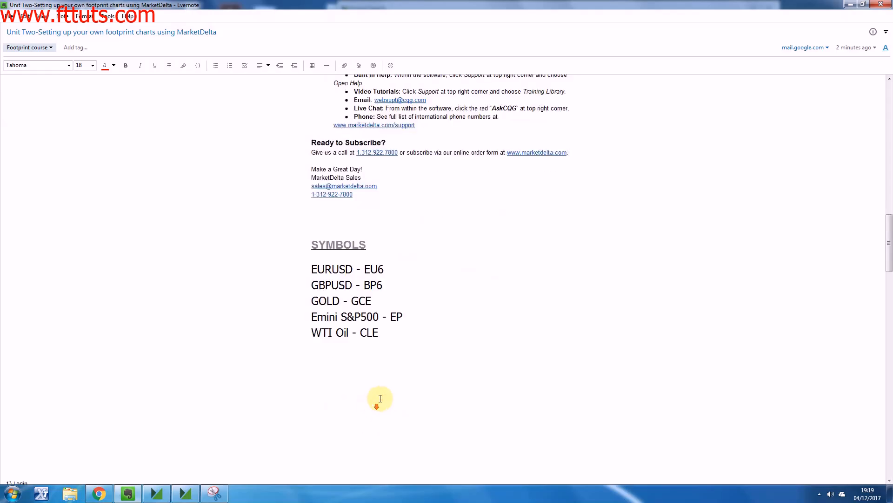
scroll(411, 362, up, 2)
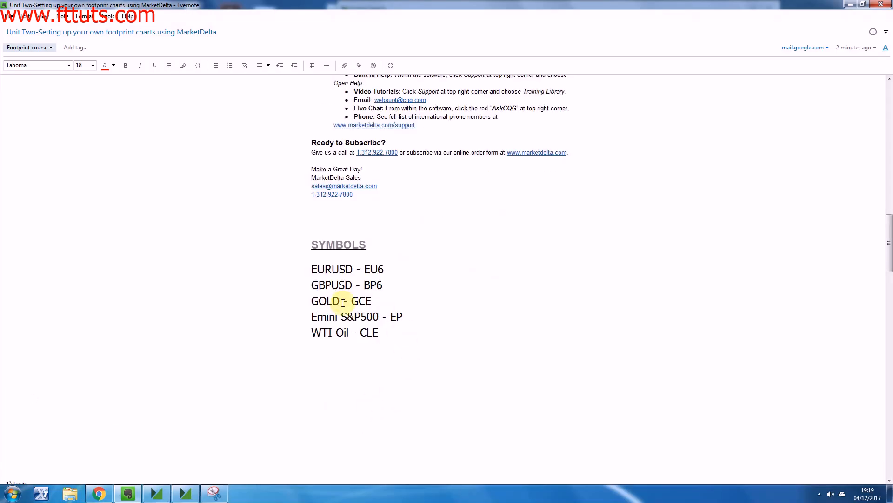
drag(312, 269, 395, 266)
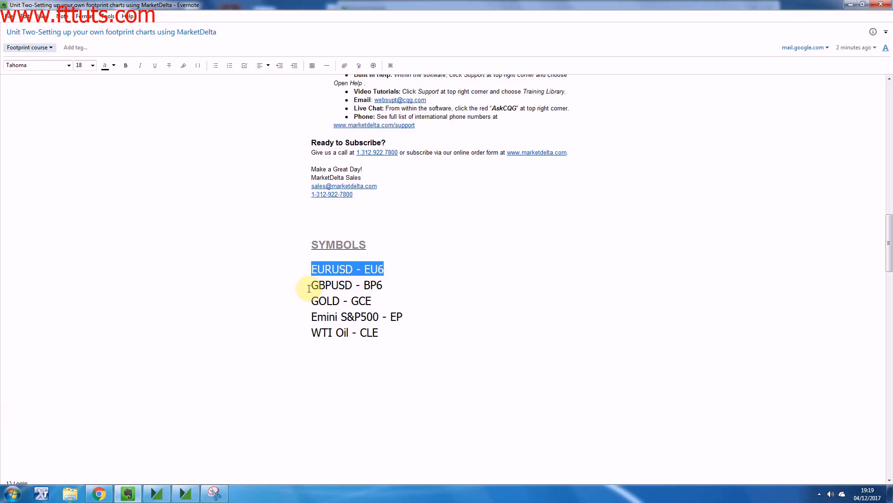
drag(310, 287, 399, 286)
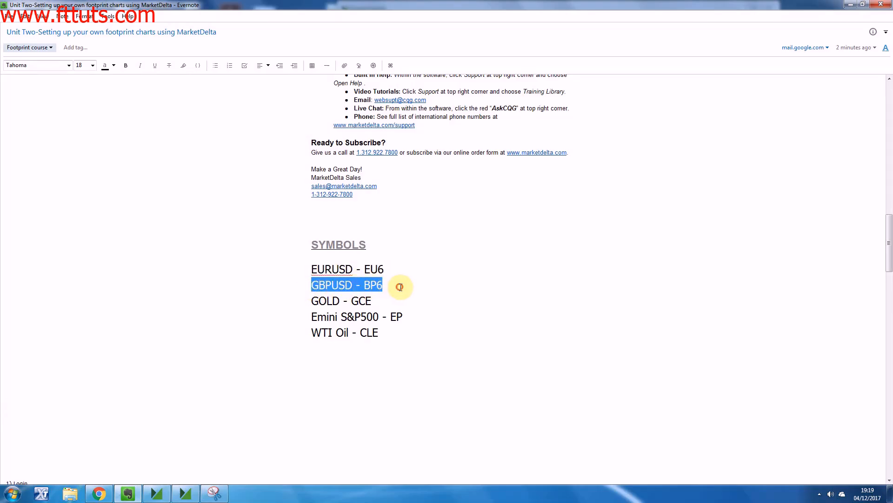
drag(308, 302, 391, 299)
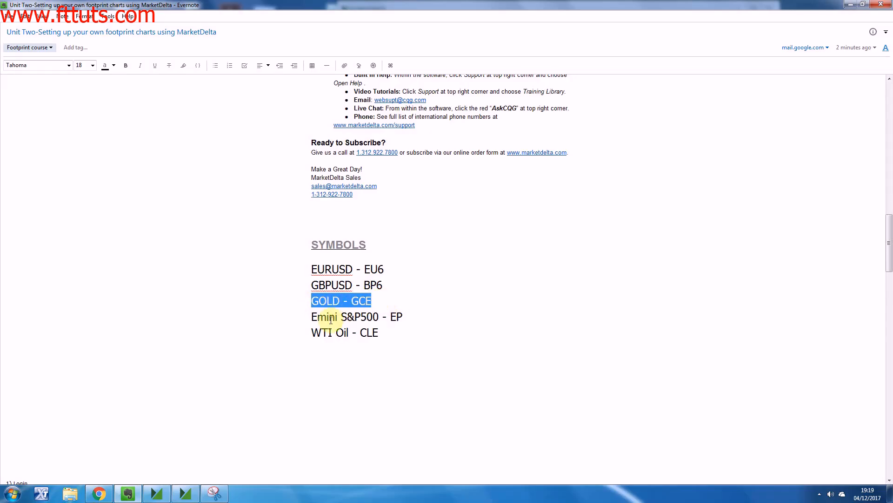
drag(309, 317, 411, 314)
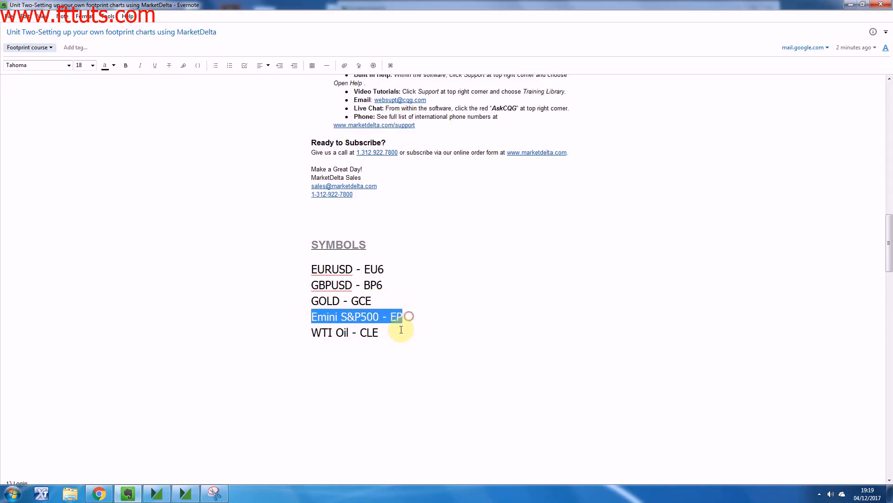
drag(305, 335, 398, 338)
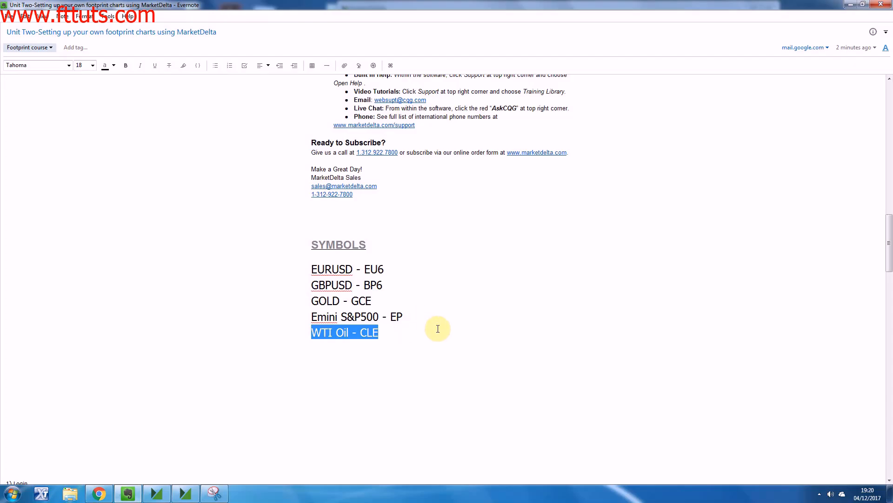
click(850, 4)
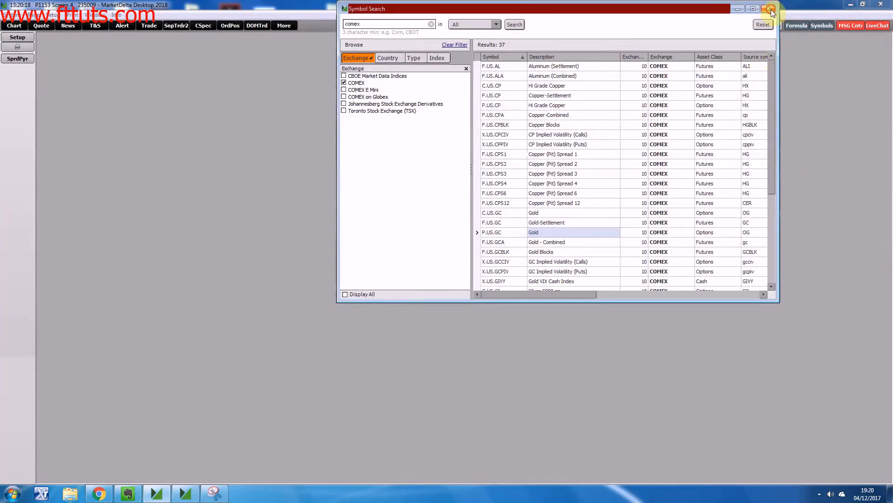
- Close the Symbol Search and open a new Candlestick chart window
click(770, 9)
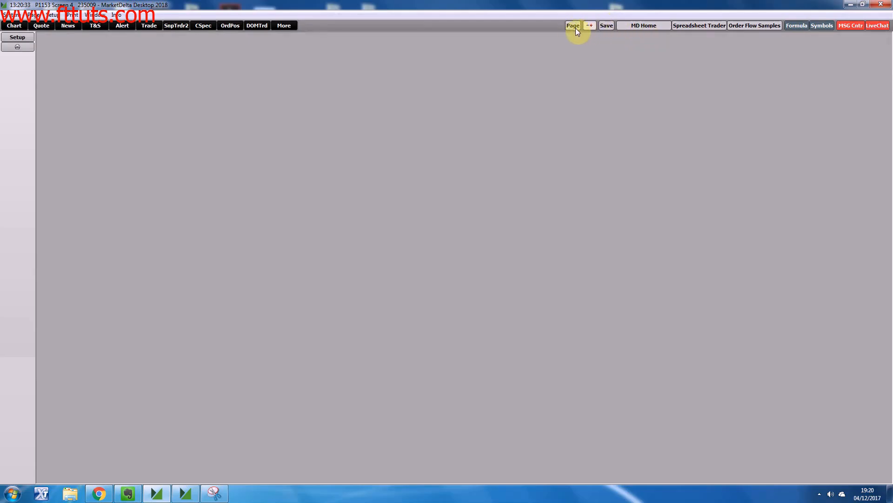
click(98, 15)
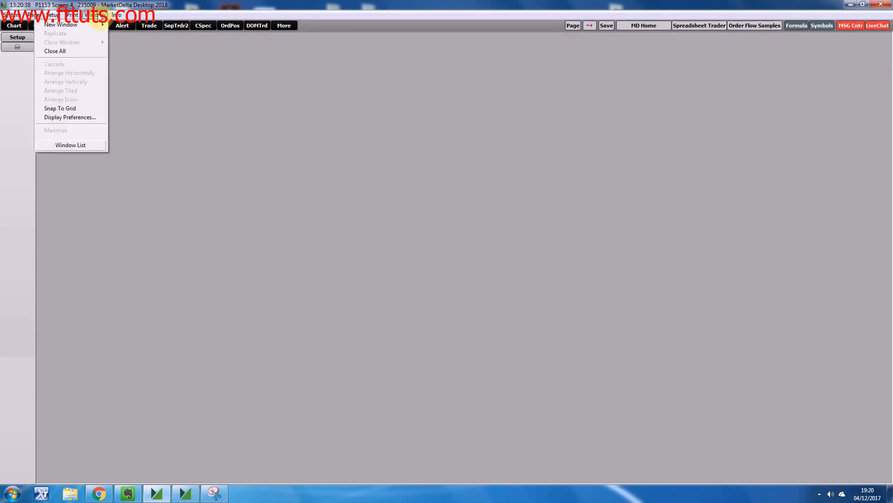
mouse_move(94, 27)
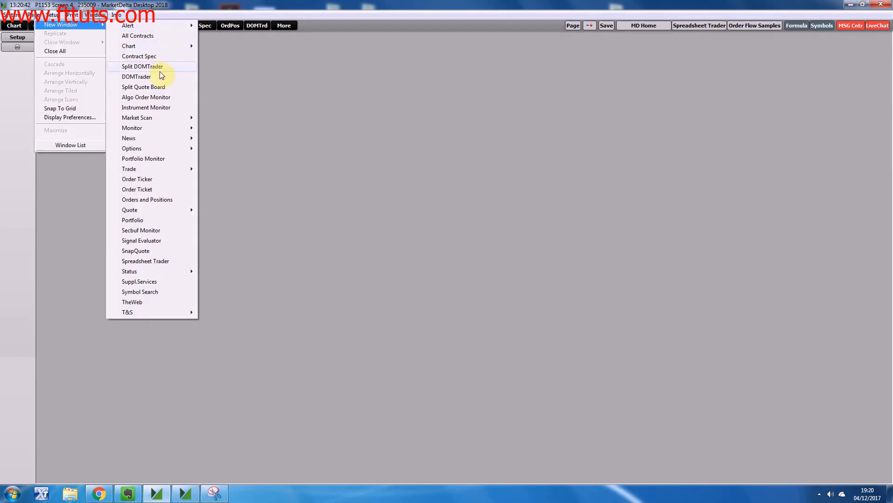
mouse_move(166, 48)
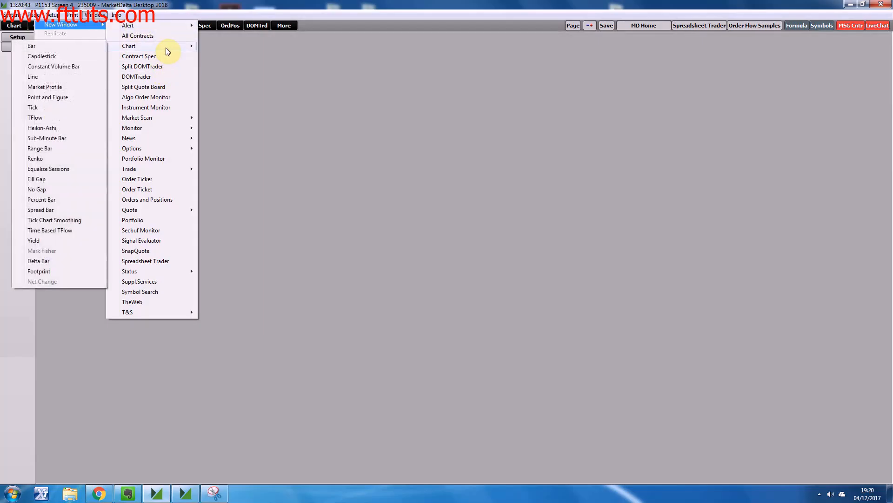
click(56, 57)
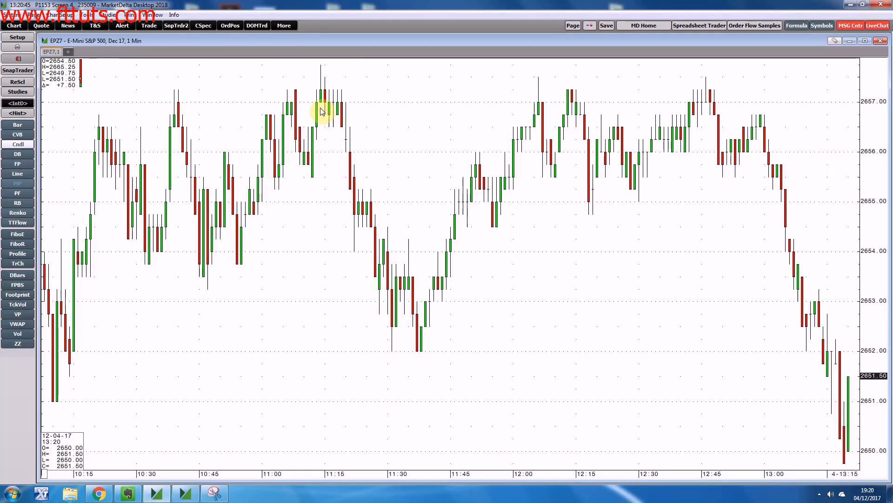
- Compress the price scale of the 1-minute E-Mini S&P 500 chart so its candles take up less height
drag(871, 163, 874, 300)
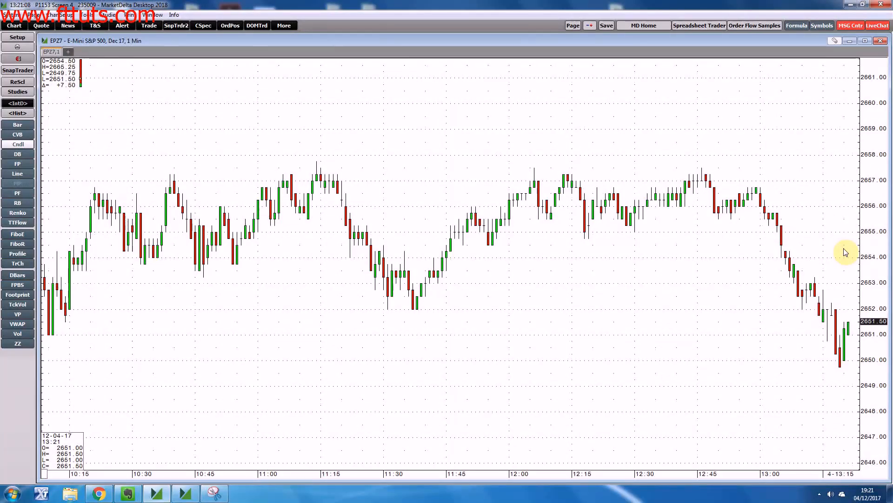
drag(864, 175, 865, 228)
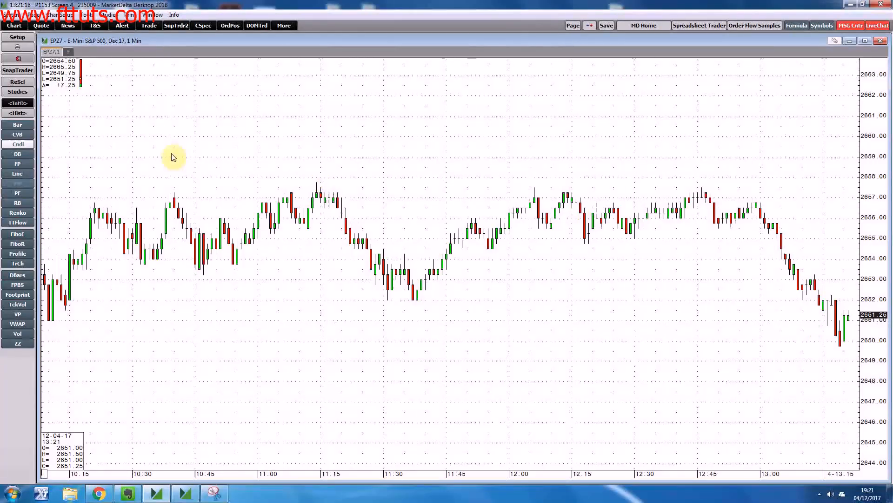
- Replicate the E-Mini S&P 500 chart window
click(44, 42)
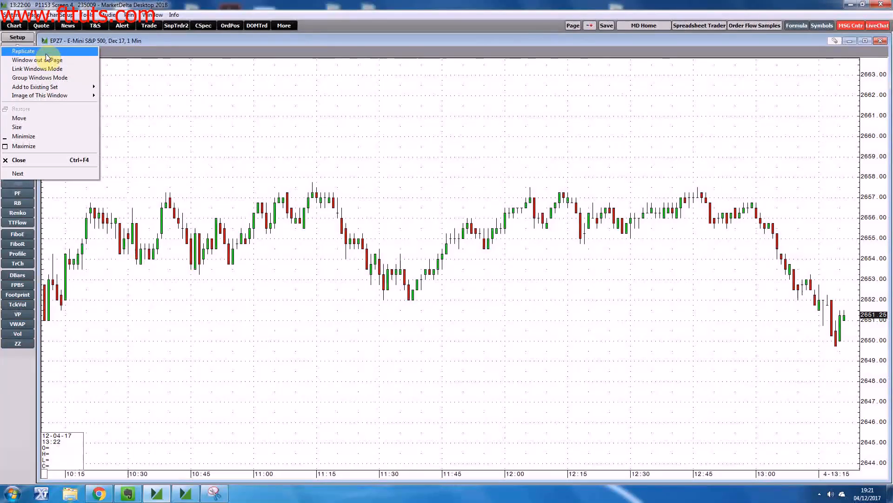
click(28, 52)
drag(27, 56, 88, 45)
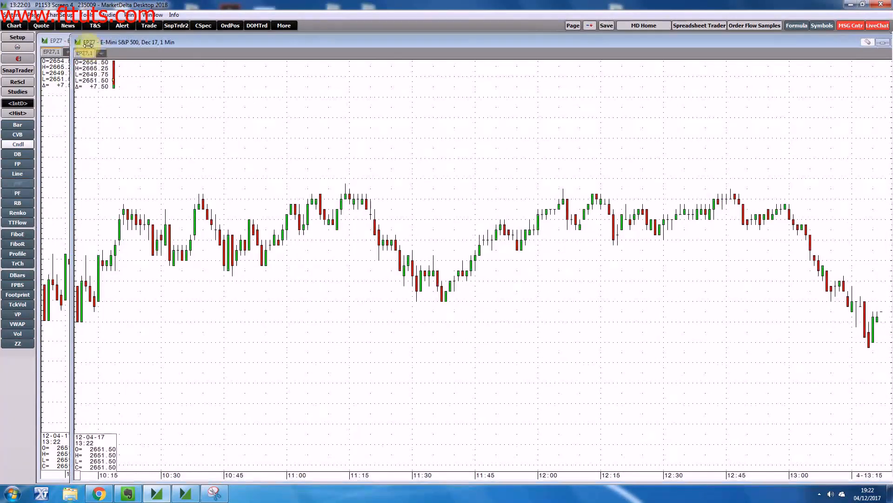
- Take the replicated chart window out of the page and close that copy
click(77, 42)
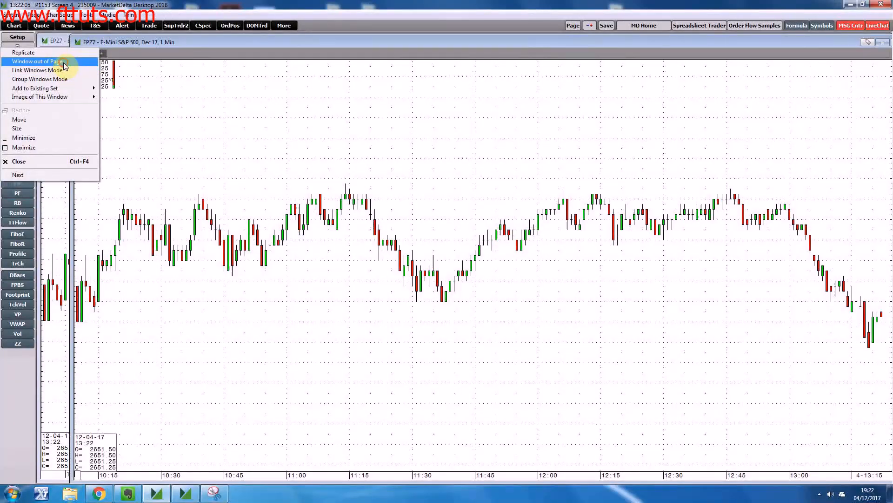
click(64, 61)
drag(132, 63, 221, 4)
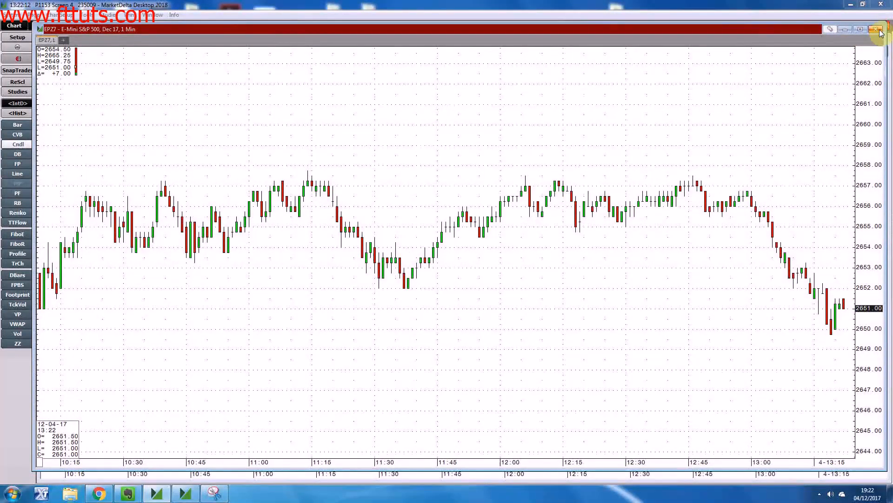
click(881, 31)
- Examine the original chart's window options for linking, grouping, adding to a set and sharing an image, and choose none
click(48, 41)
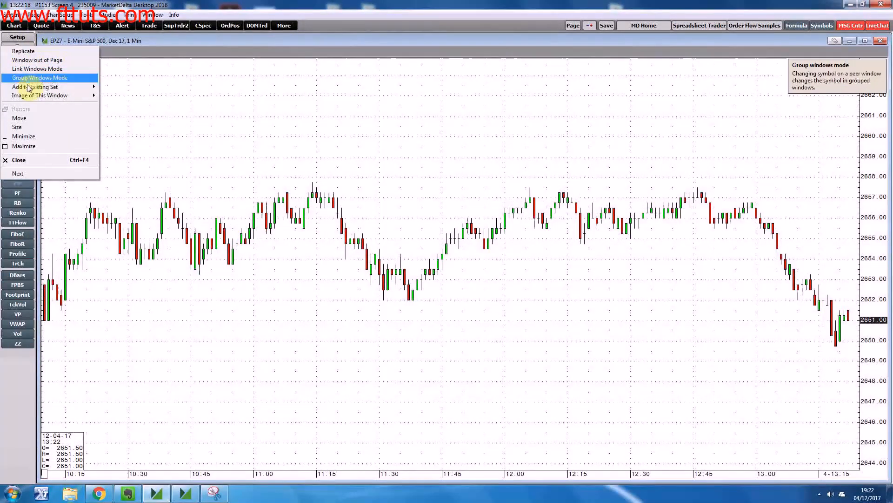
mouse_move(50, 88)
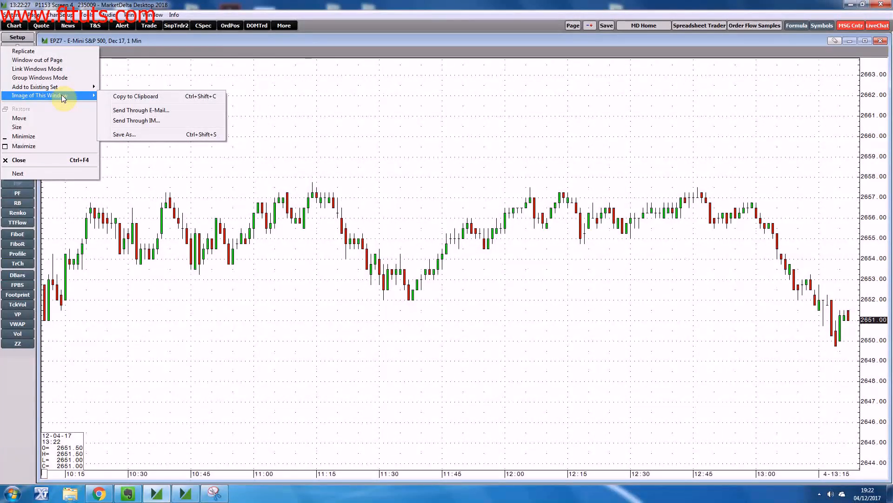
click(293, 145)
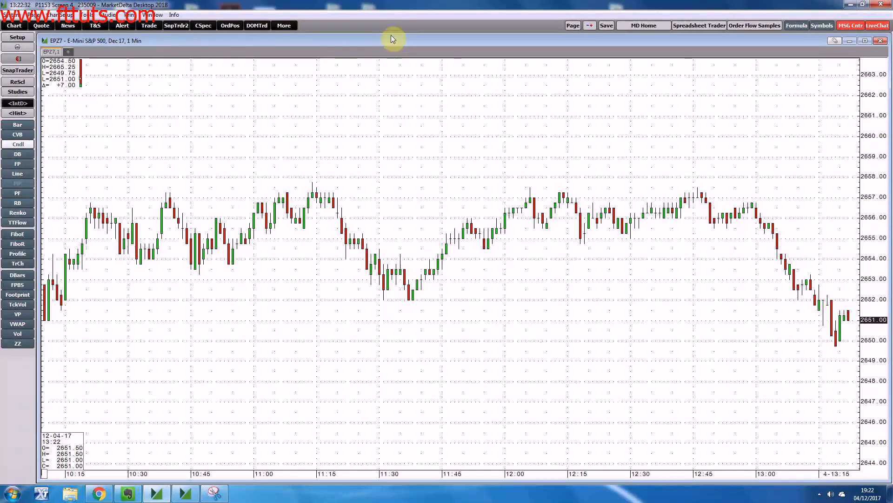
- Try the Line and Tick chart types on the E-Mini S&P 500 chart and return it to Candlestick
right_click(353, 40)
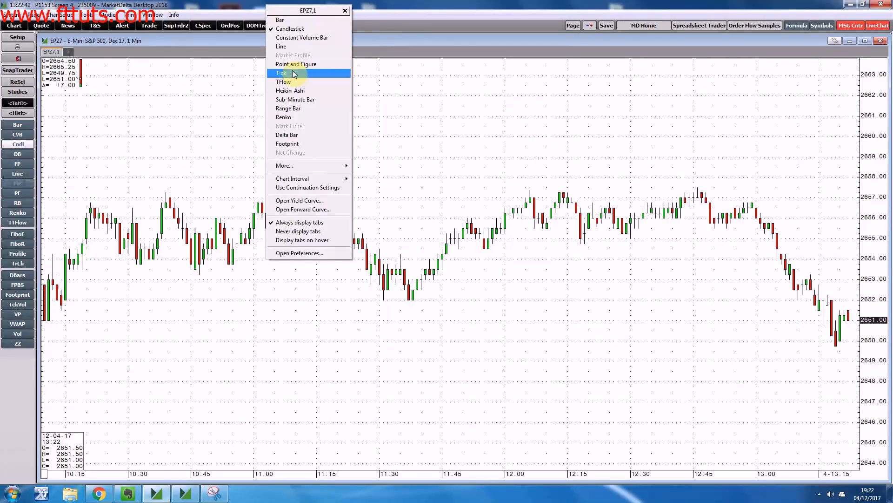
click(293, 46)
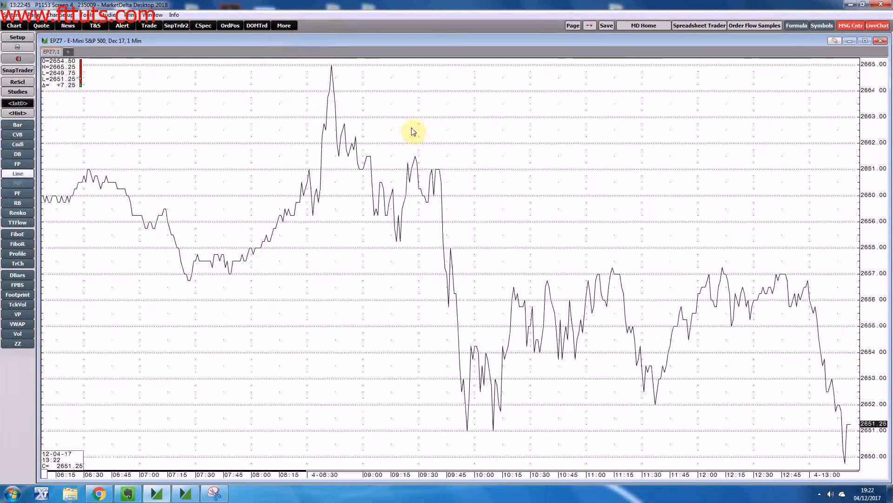
right_click(364, 41)
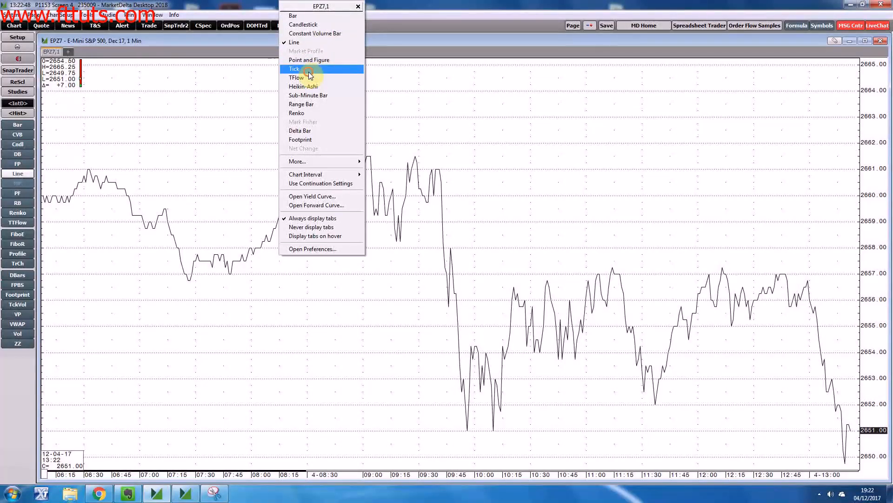
click(309, 71)
right_click(329, 41)
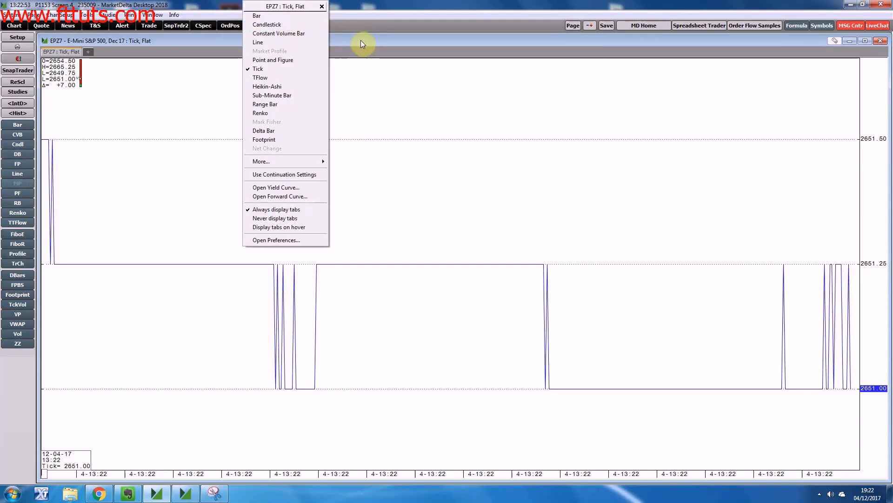
click(272, 26)
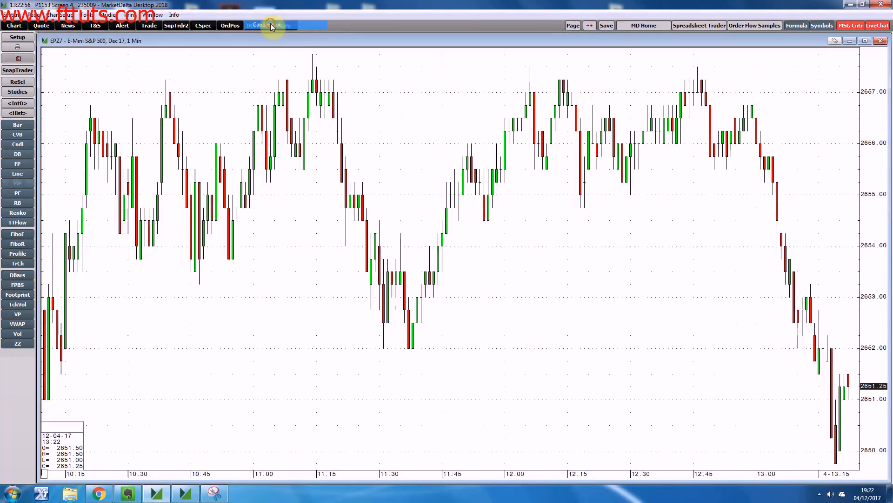
- Set the candlestick chart's interval to 60 Min and turn on Use Continuation Settings
right_click(292, 43)
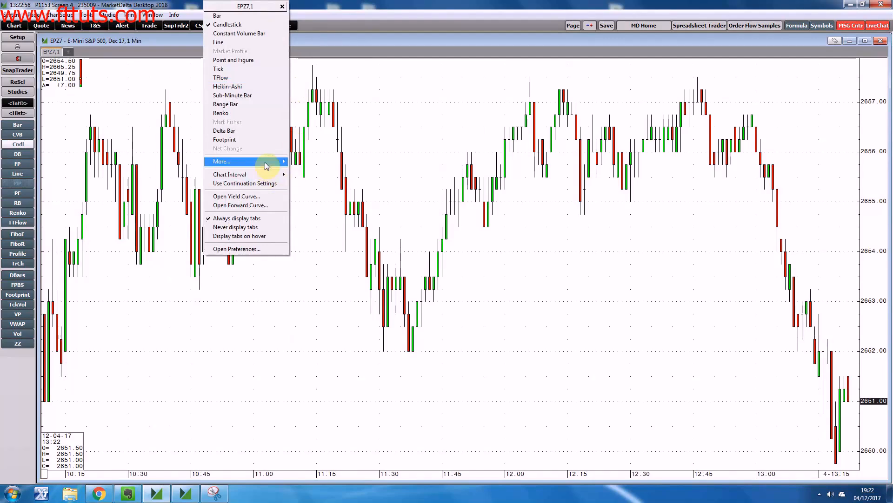
mouse_move(265, 175)
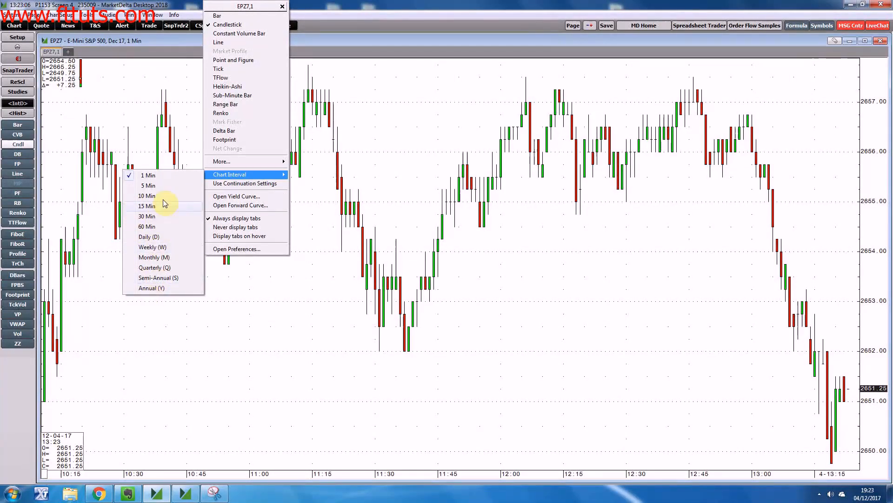
click(153, 226)
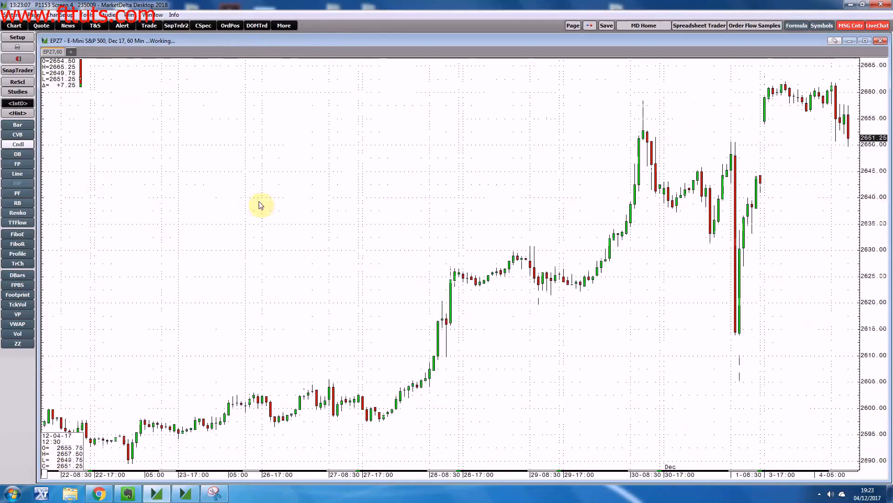
right_click(314, 38)
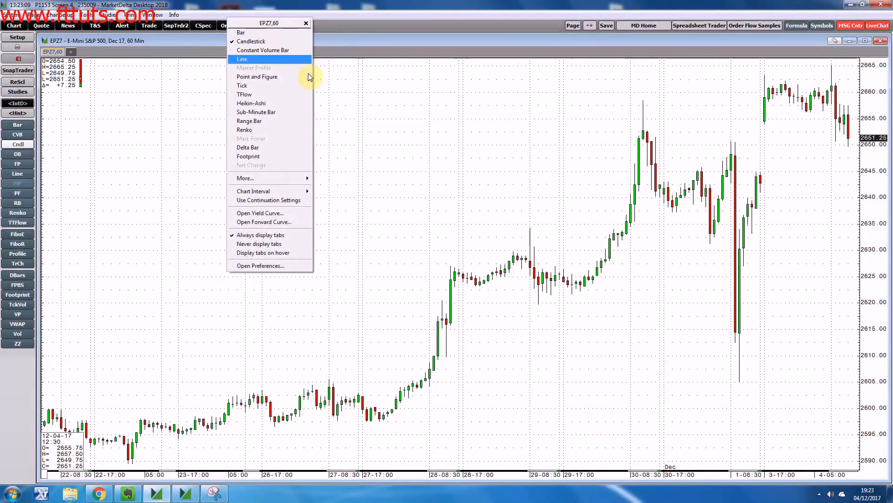
click(275, 203)
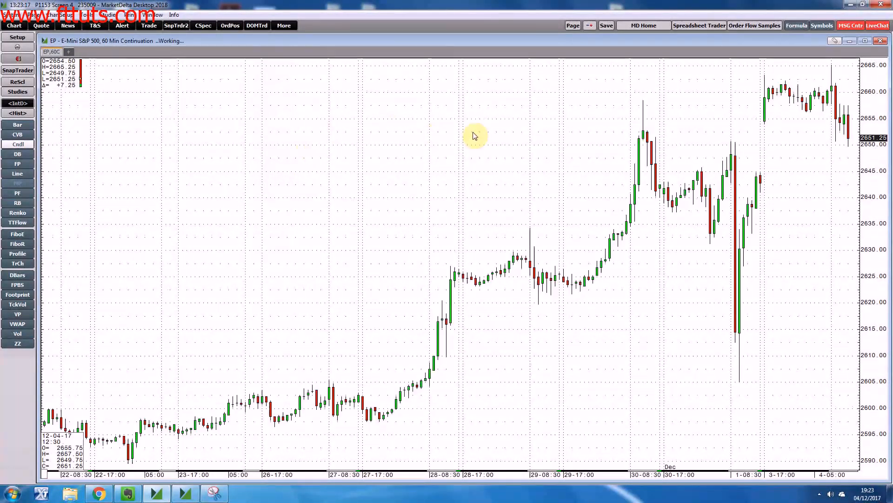
- Examine the chart's Continuation preferences, close them without changes, and look over the remaining chart options
right_click(386, 41)
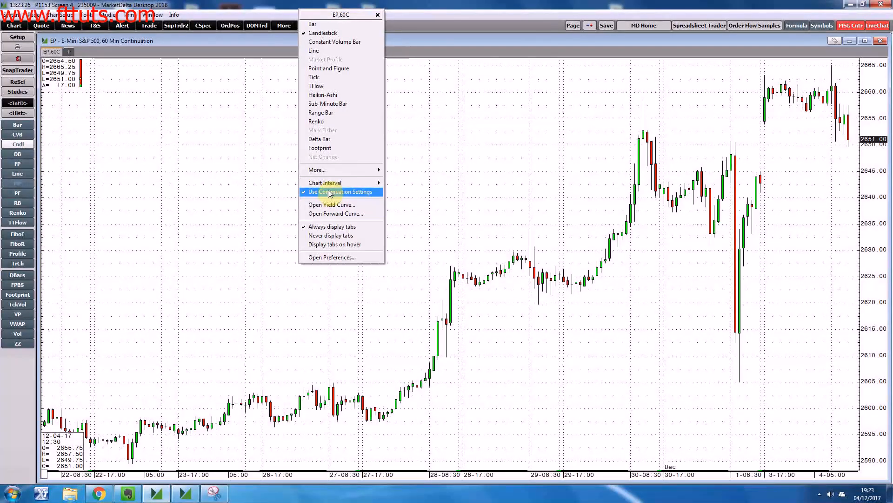
click(349, 259)
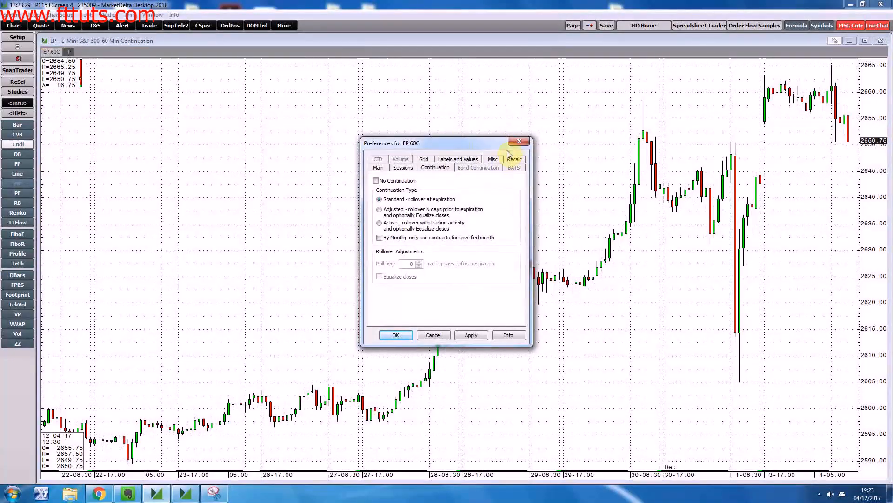
click(525, 142)
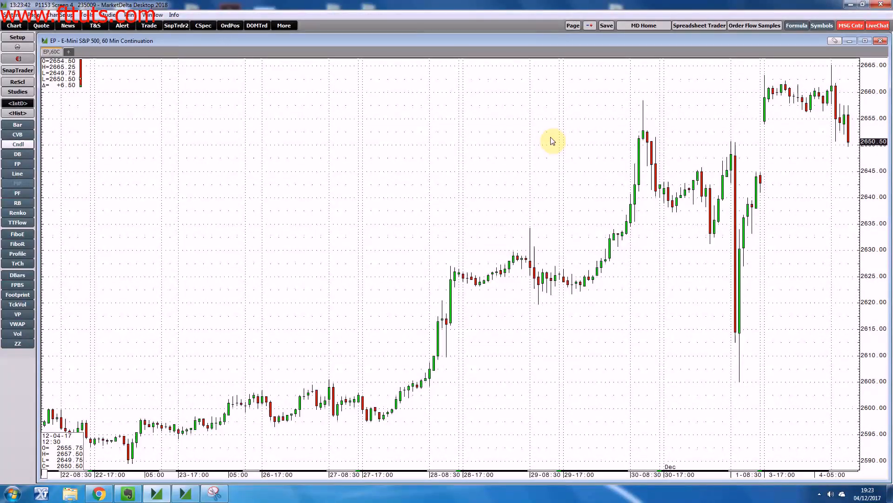
right_click(463, 43)
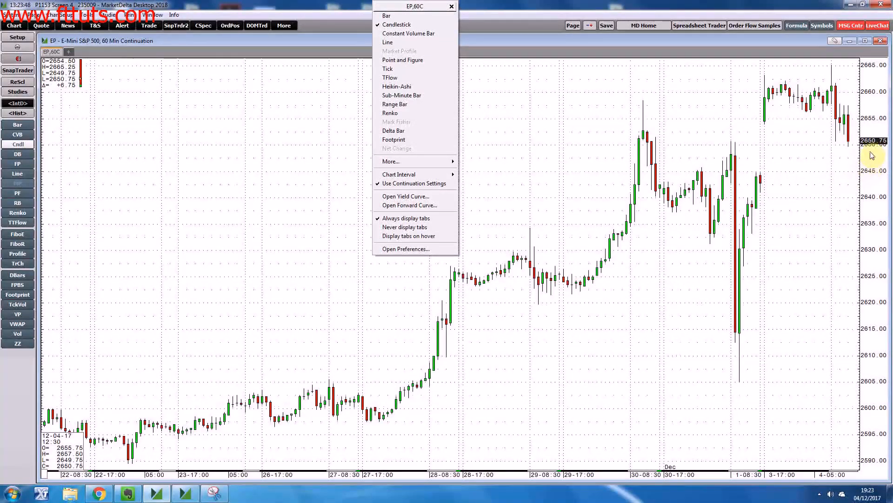
click(826, 208)
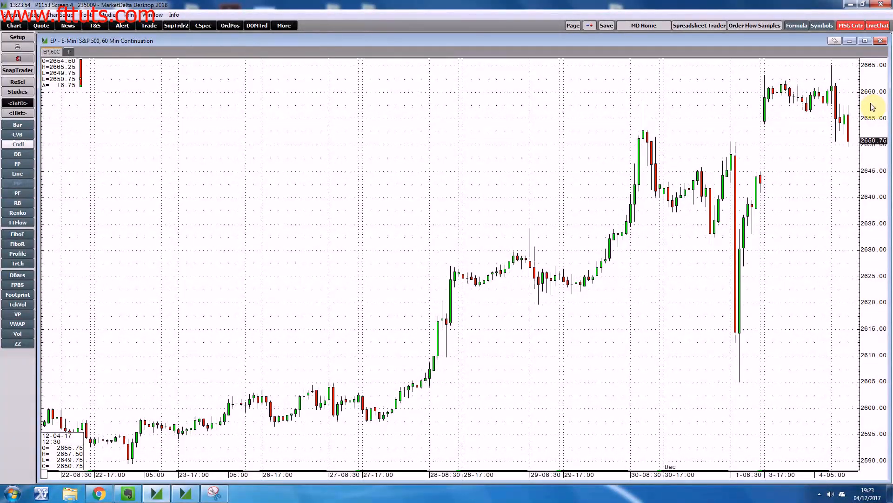
- Compress the 60-minute chart's price scale slightly and review the Price Scale options without choosing one
drag(871, 110, 875, 380)
drag(887, 254, 873, 147)
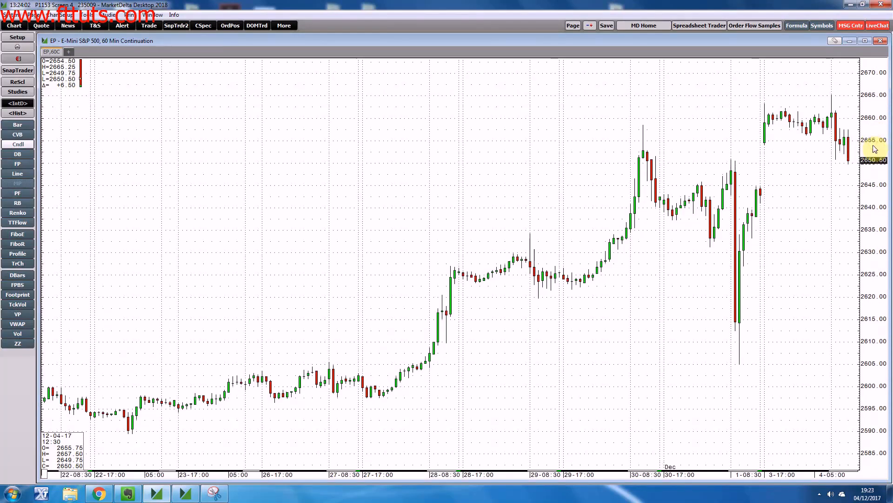
right_click(873, 148)
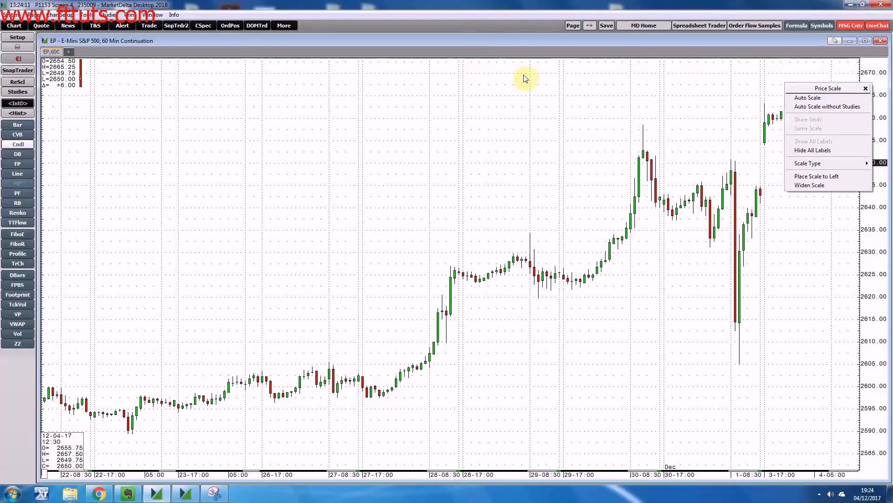
click(662, 98)
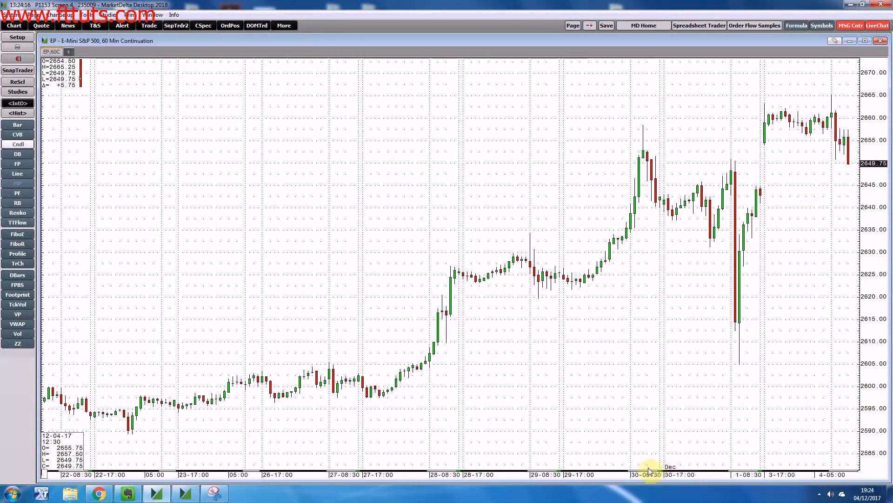
- Examine the Time Scale options and the Go to Date calendar, leaving the date and all options unchanged
right_click(592, 475)
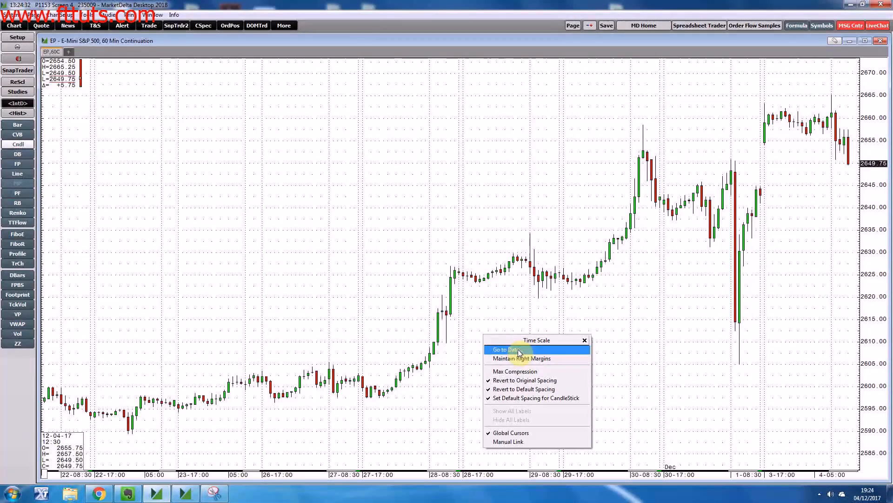
click(518, 351)
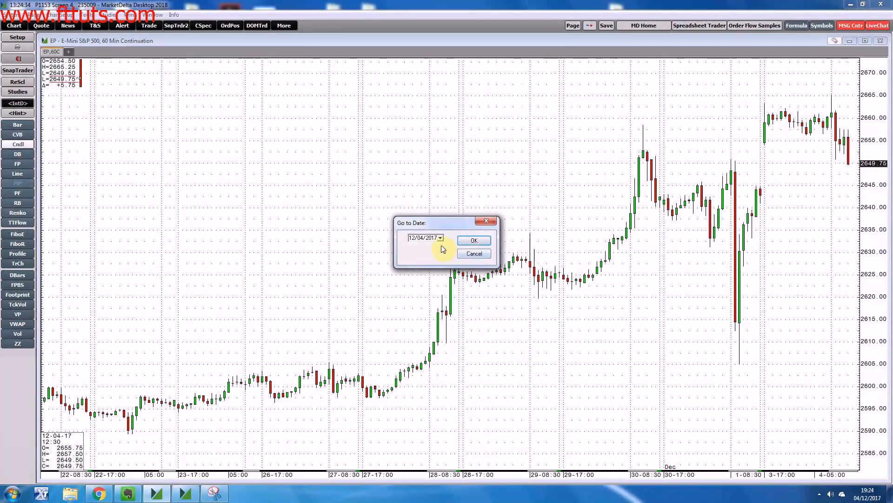
click(440, 238)
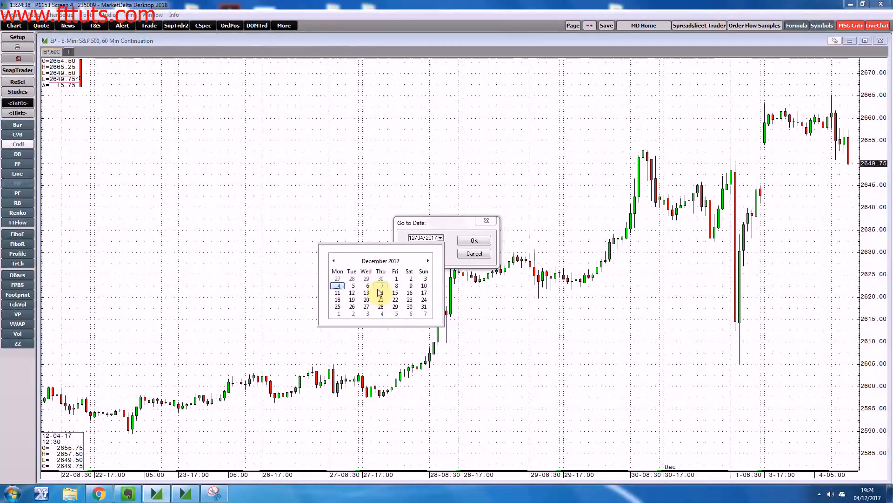
click(478, 256)
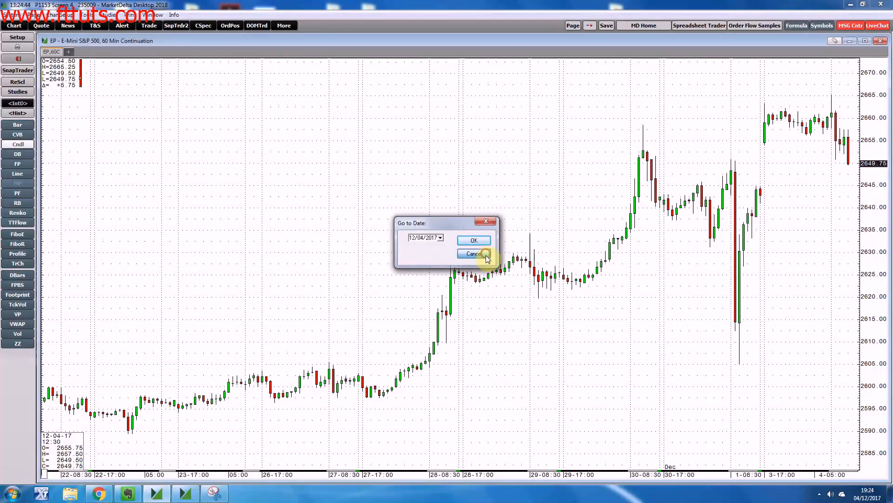
click(486, 255)
right_click(496, 473)
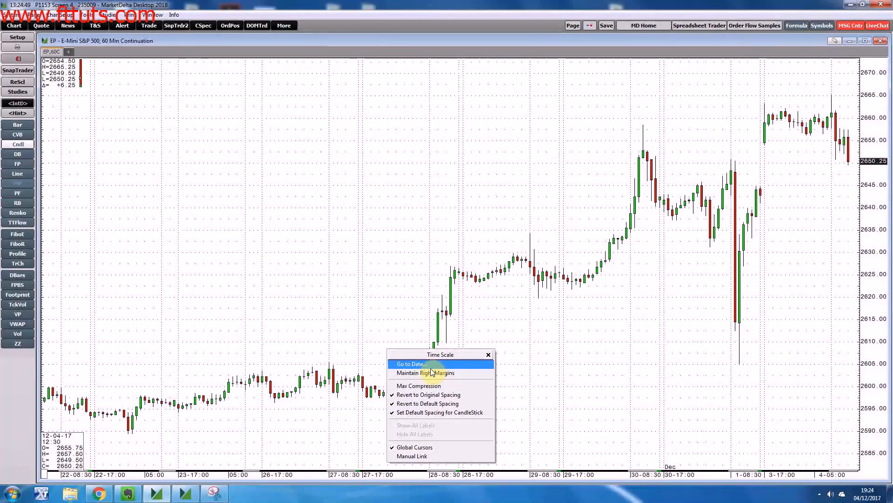
click(319, 309)
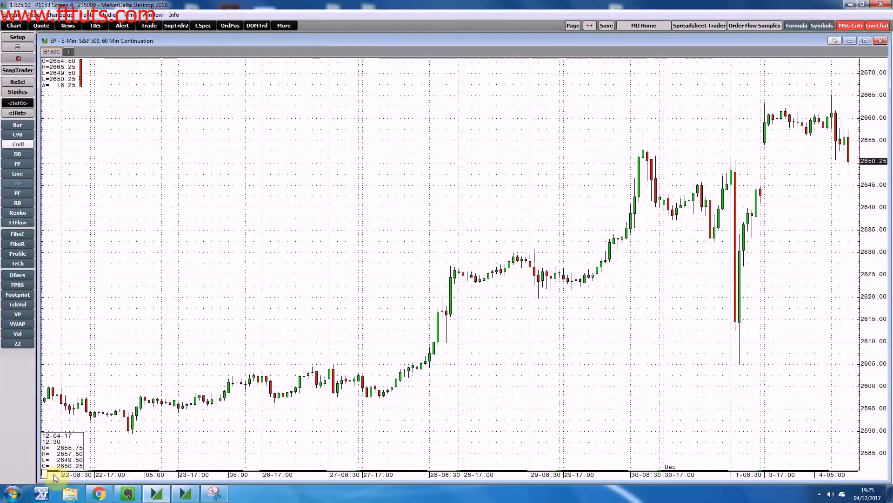
- Change the chart's symbol to BP6
text(BP6)
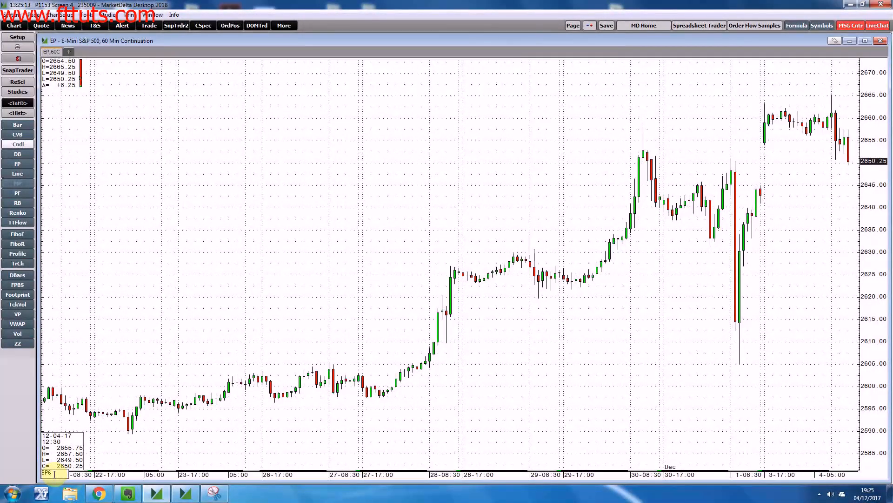
key(Return)
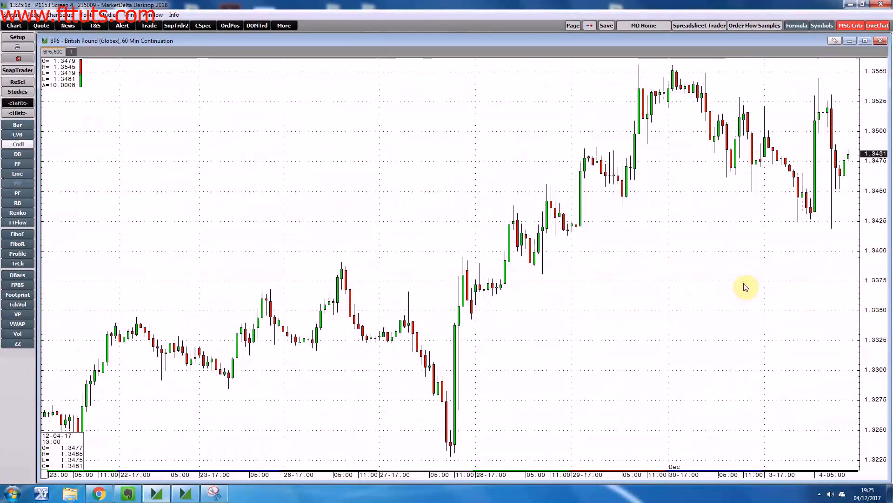
- Change the chart's symbol to GCE and slightly compress its price scale
drag(871, 201, 877, 249)
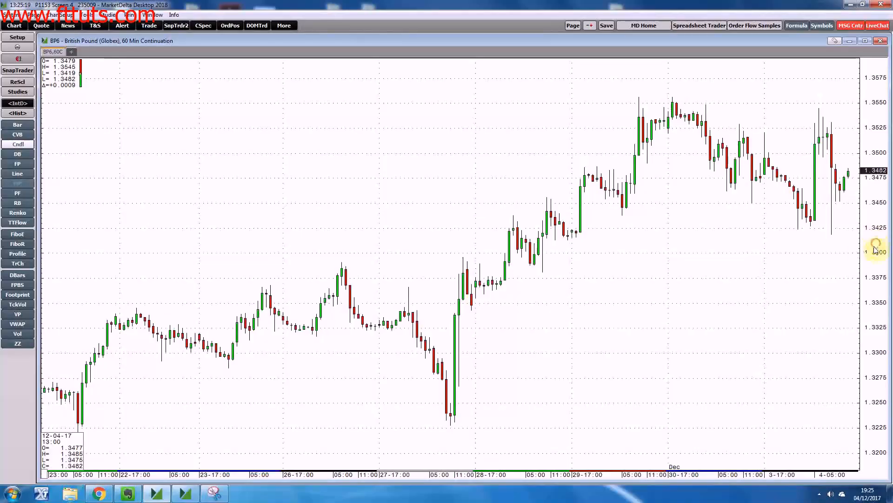
text(GCE)
key(Return)
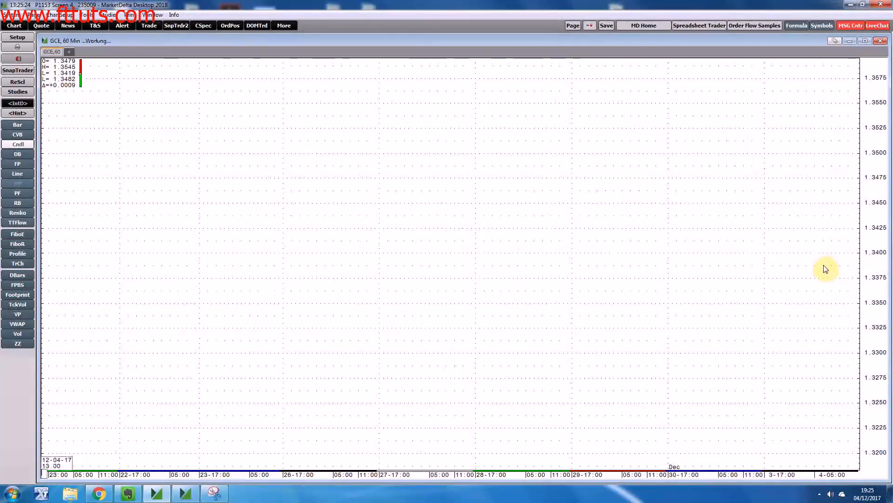
click(882, 241)
drag(884, 244, 858, 295)
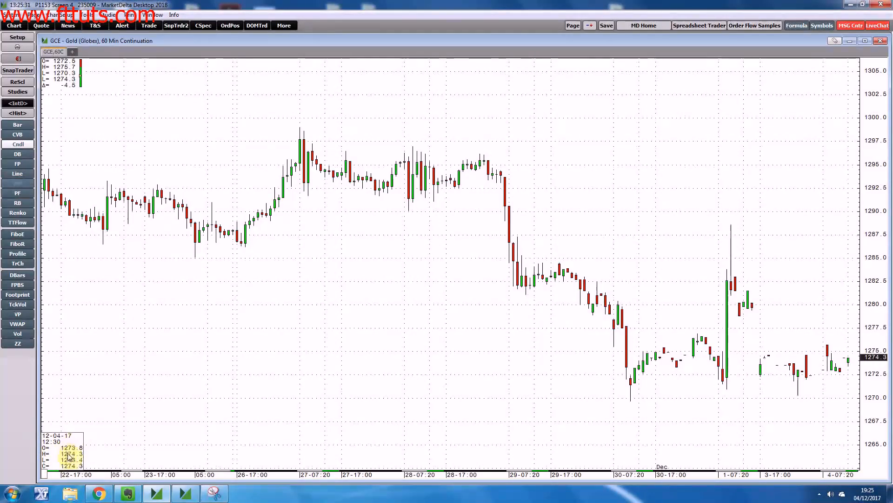
- Hide the daily value read-out on the GCE chart
right_click(64, 78)
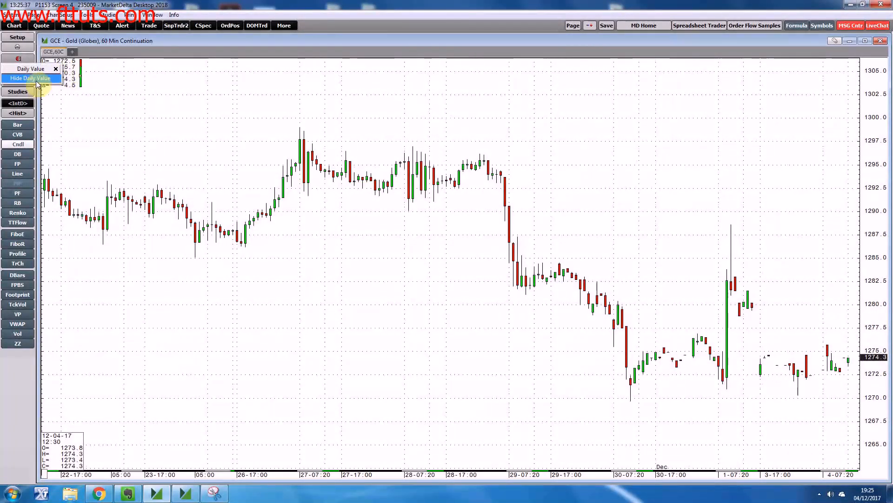
click(58, 79)
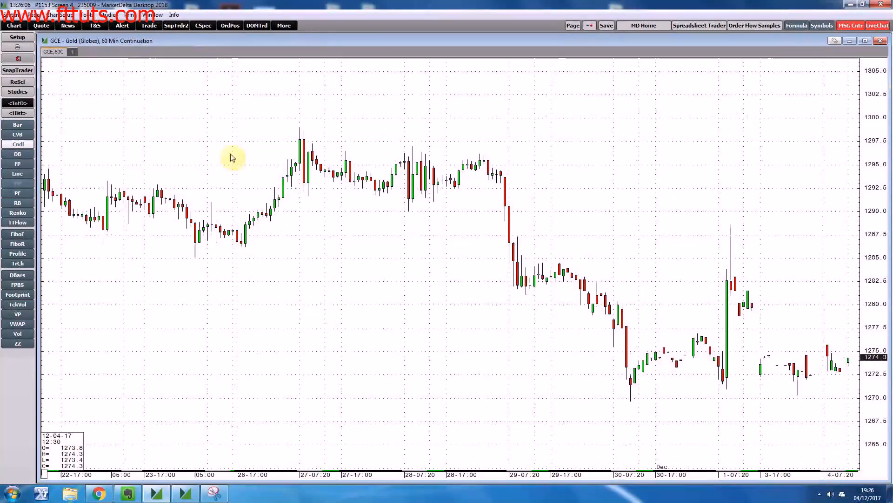
- Add a second tab to the chart window and set its symbol to BP6
mouse_move(446, 179)
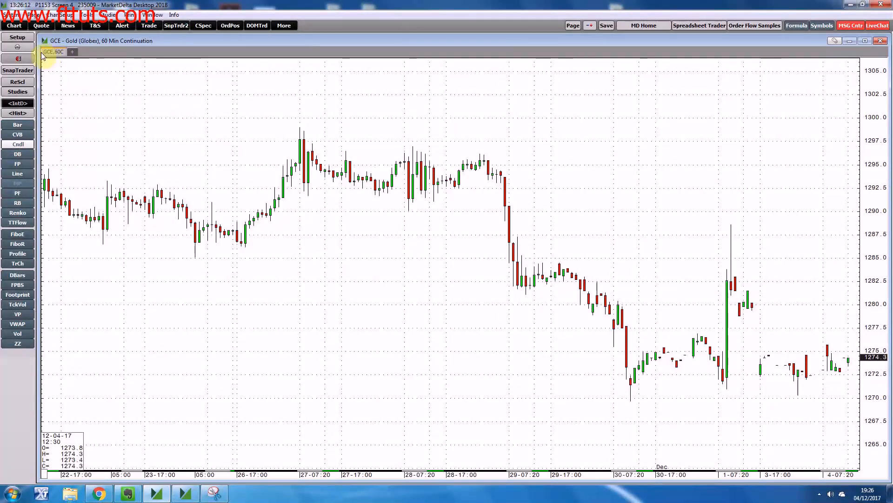
click(72, 52)
click(59, 52)
click(81, 51)
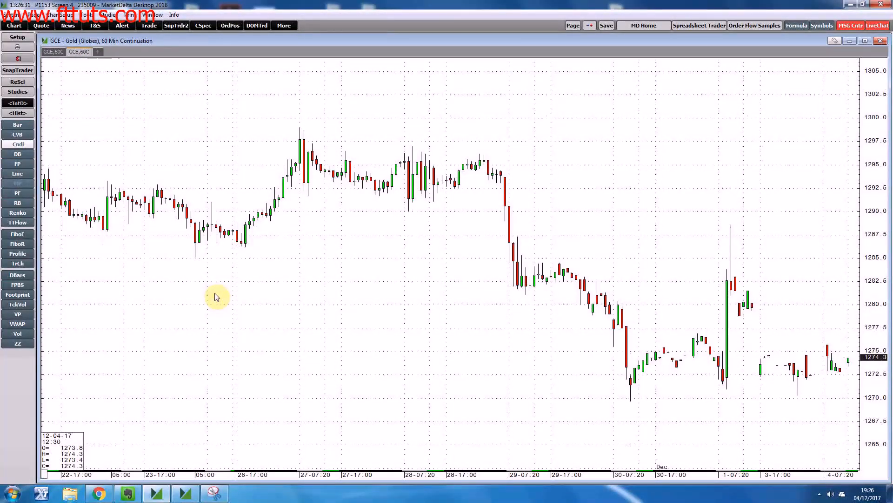
text(BP6)
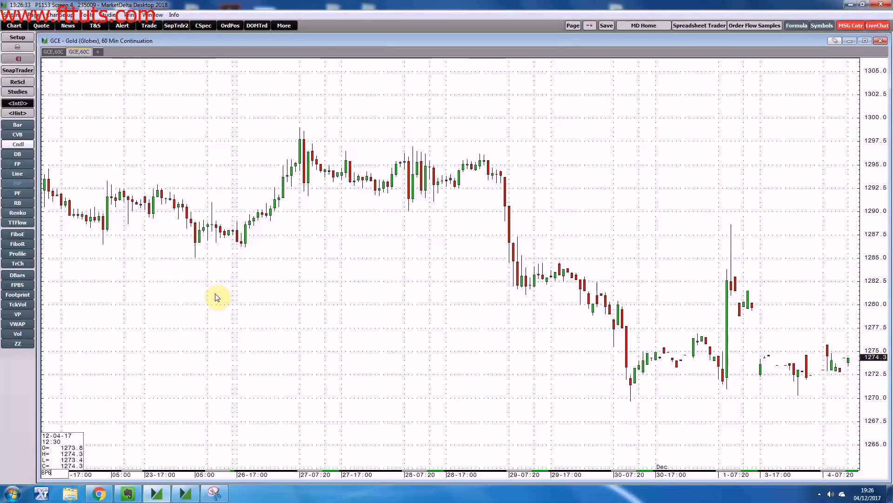
key(Return)
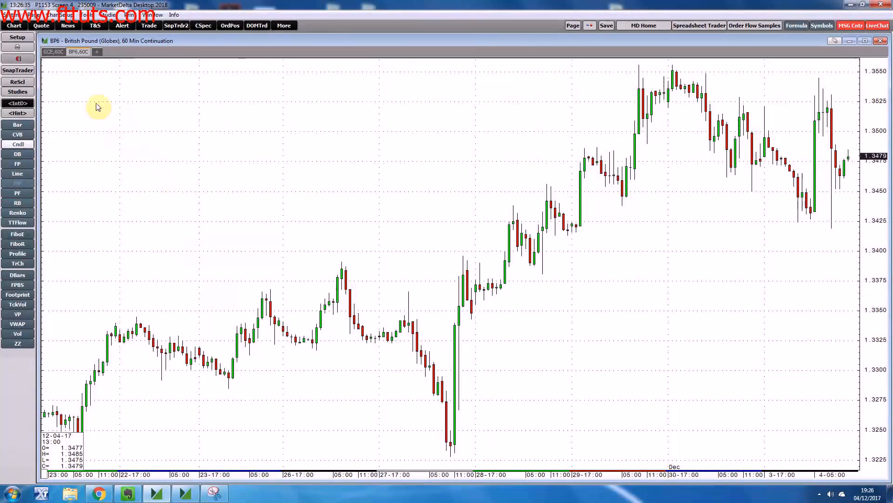
- Compare the GCE and BP6 tabs, and add a third chart tab with the symbol EU6
click(55, 51)
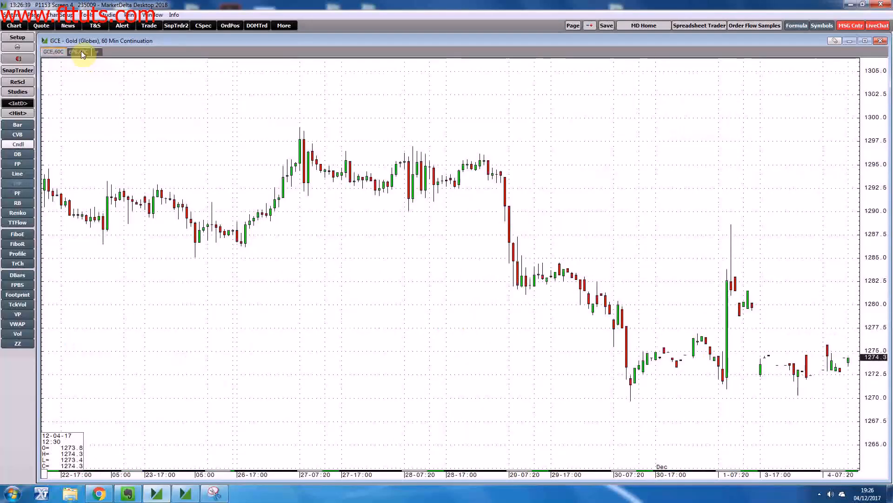
click(83, 52)
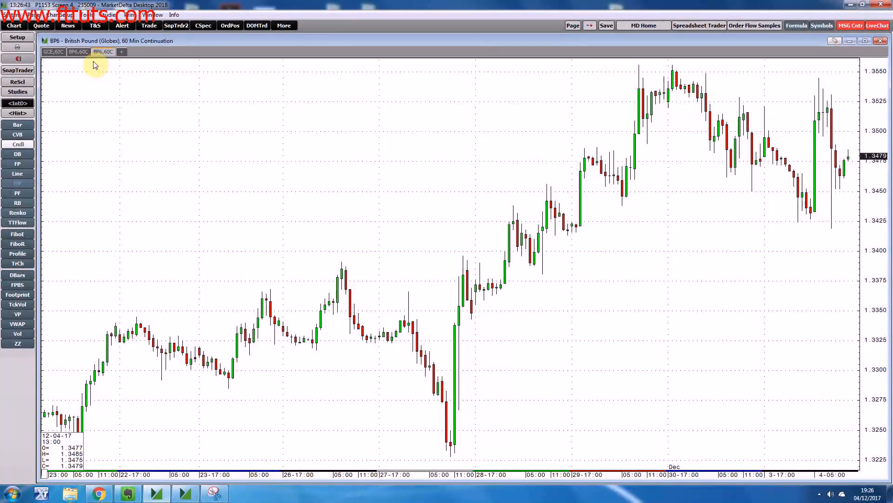
text(EU6)
key(Return)
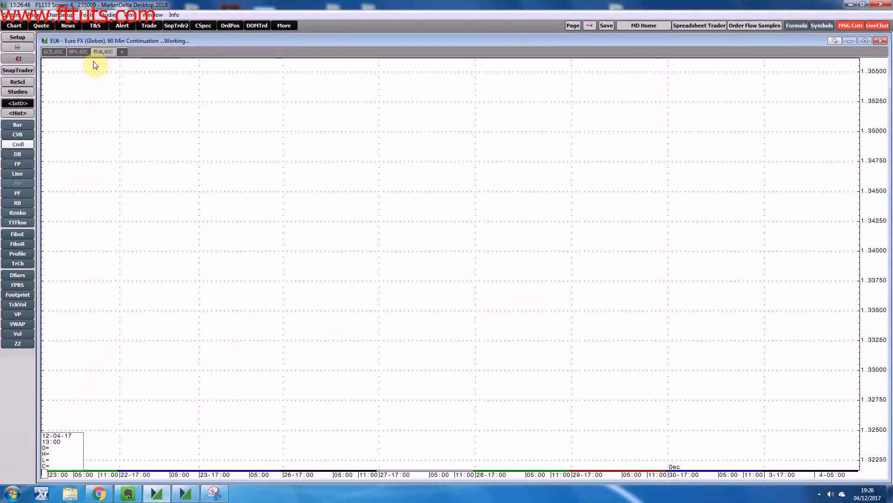
- Add two more chart tabs, one set to the symbol EP and one to CLE
click(122, 52)
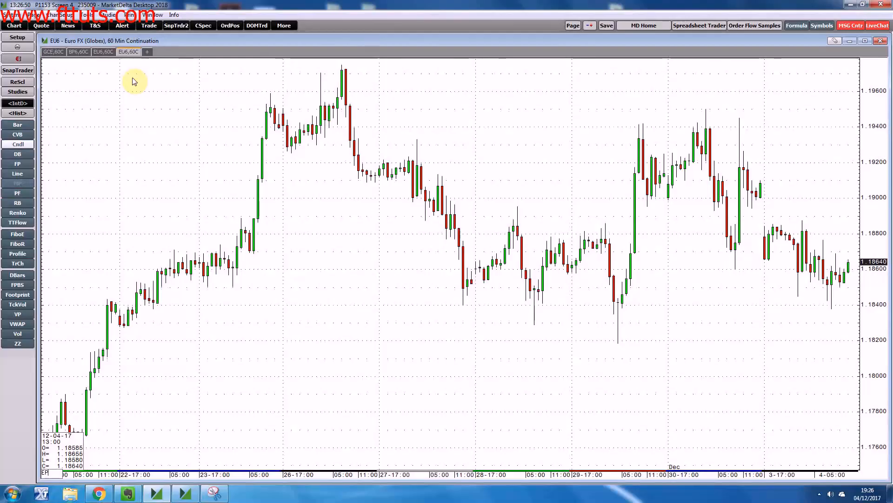
text(EP)
key(Return)
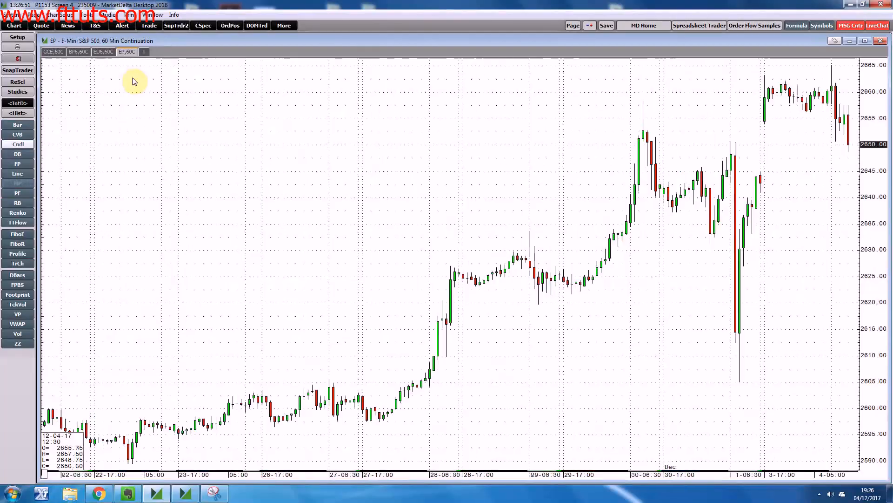
click(144, 53)
text(CLE)
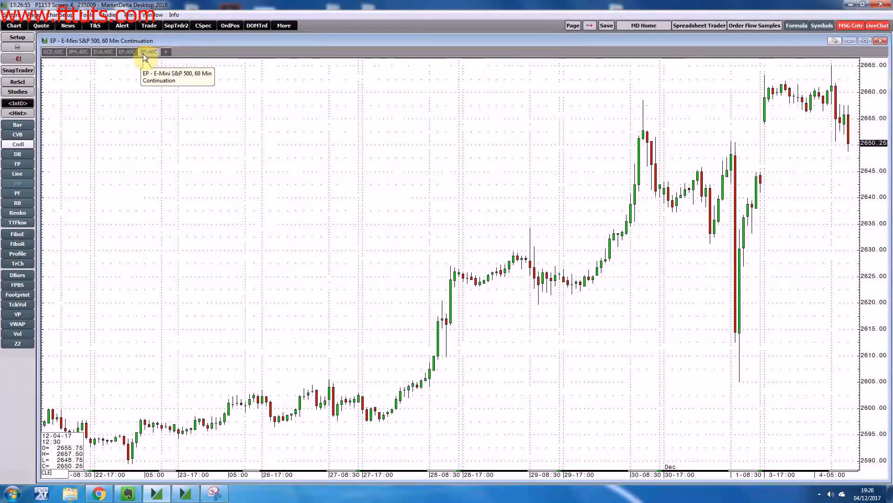
key(Return)
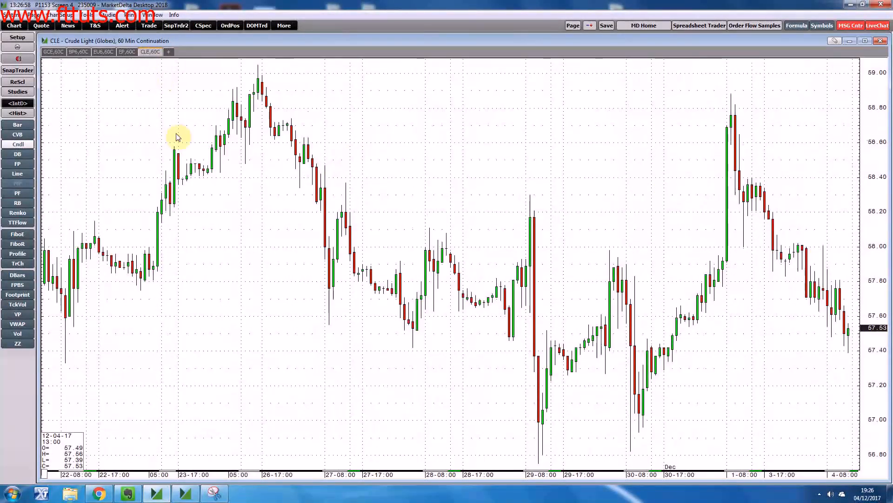
- Rename the GCE chart tab to GOLD
mouse_move(246, 123)
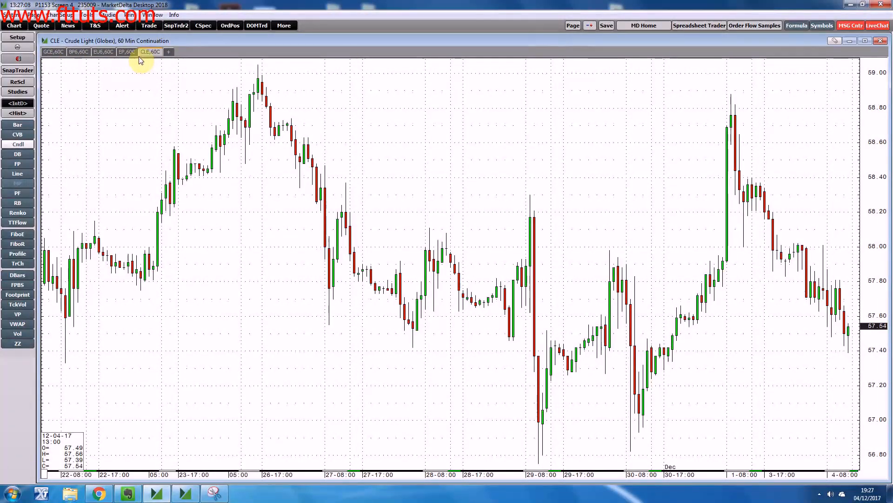
right_click(59, 55)
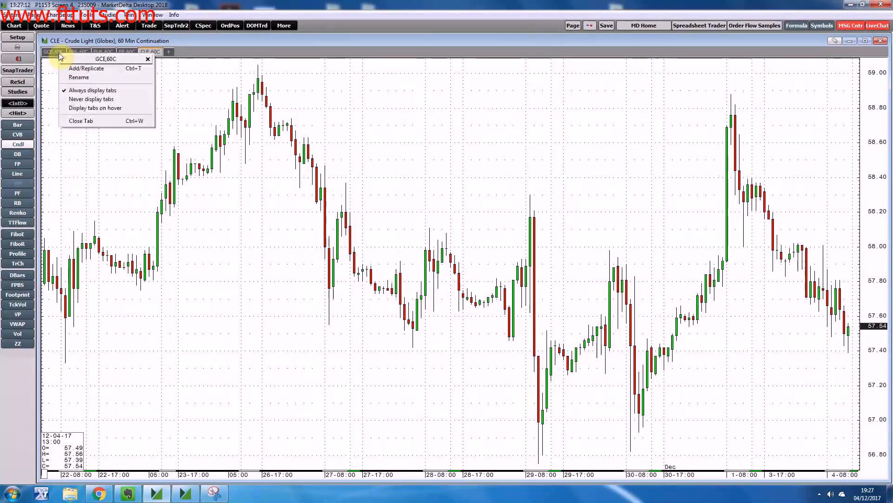
click(90, 79)
text(GD)
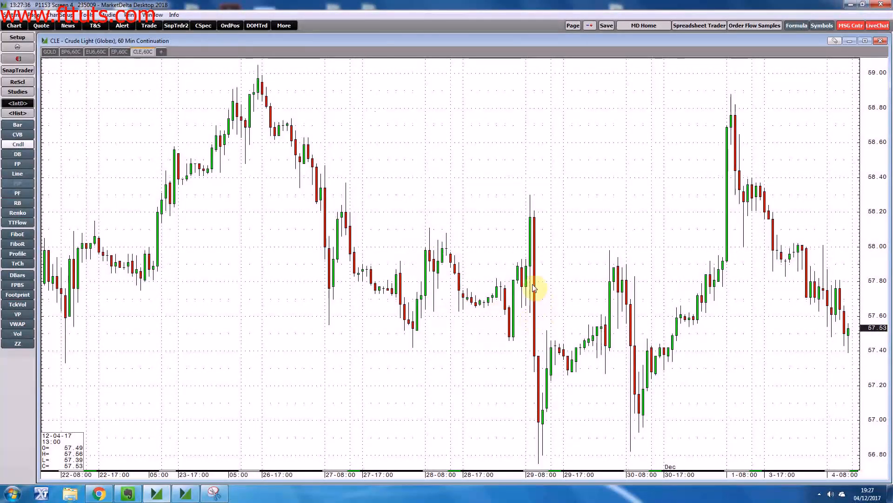
- Draw a Profile Area on the CLE chart from the 26 November high down to about 56.75, and return to the latest bars
right_click(396, 159)
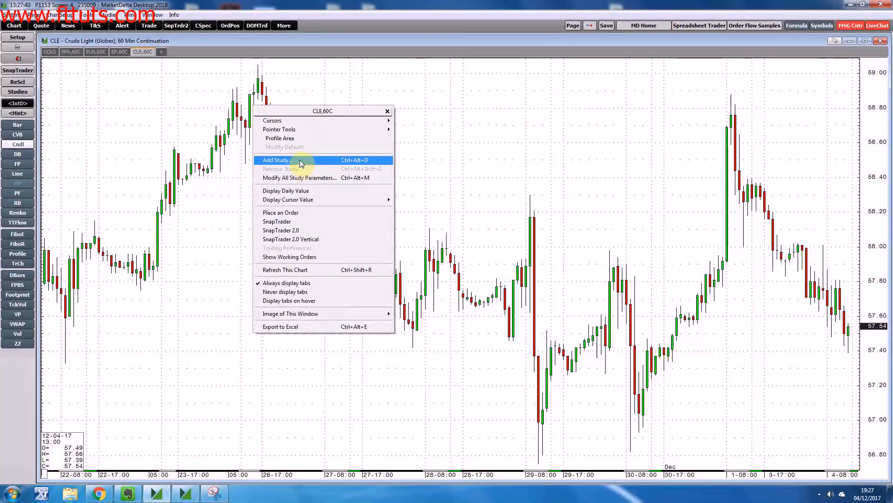
mouse_move(305, 129)
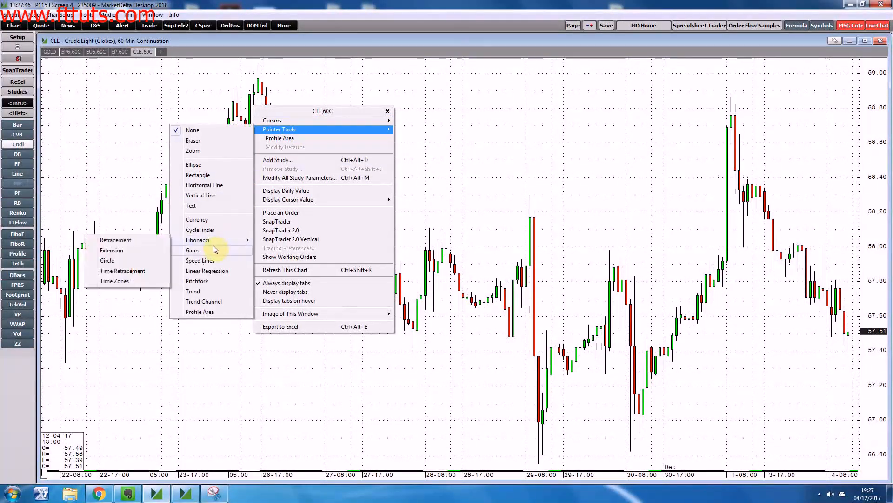
click(210, 312)
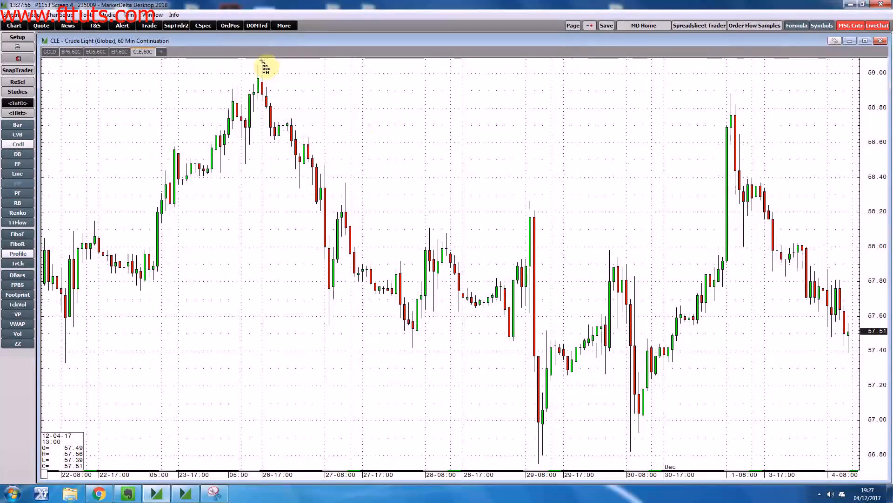
mouse_move(256, 65)
mouse_down()
mouse_move(502, 249)
mouse_move(379, 213)
mouse_move(311, 205)
mouse_move(316, 75)
mouse_move(379, 181)
mouse_move(850, 463)
mouse_up()
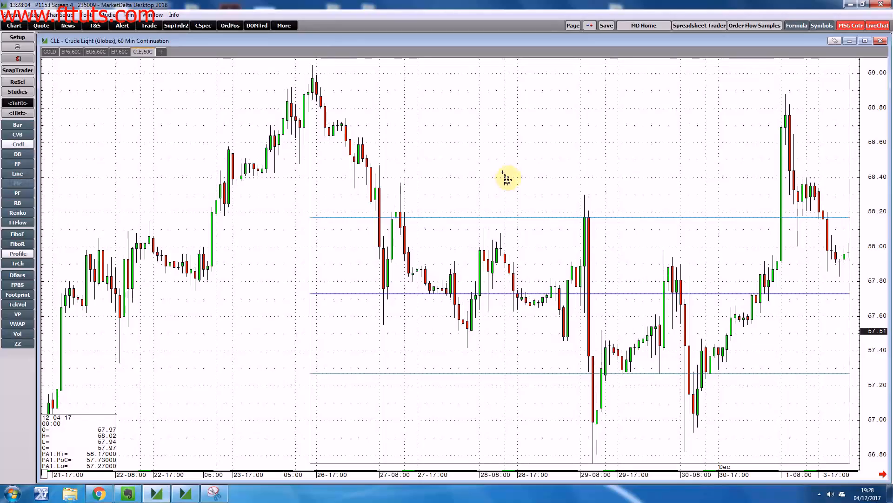
key(Escape)
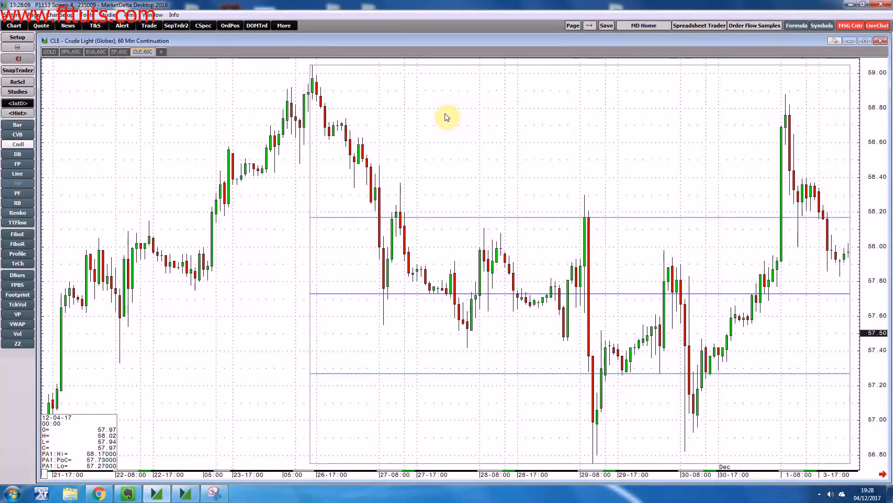
click(884, 474)
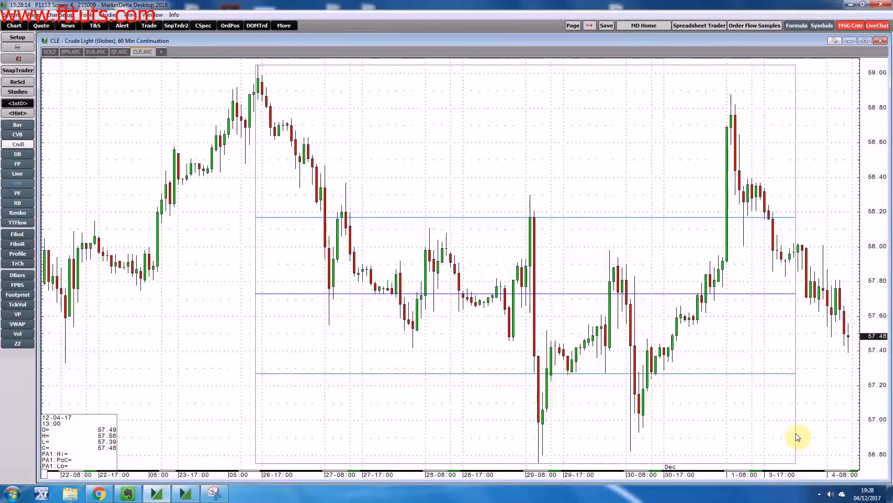
- Look over the Profile Area's options and remove the Profile Area from the CLE chart
drag(417, 119, 851, 235)
drag(577, 335, 415, 347)
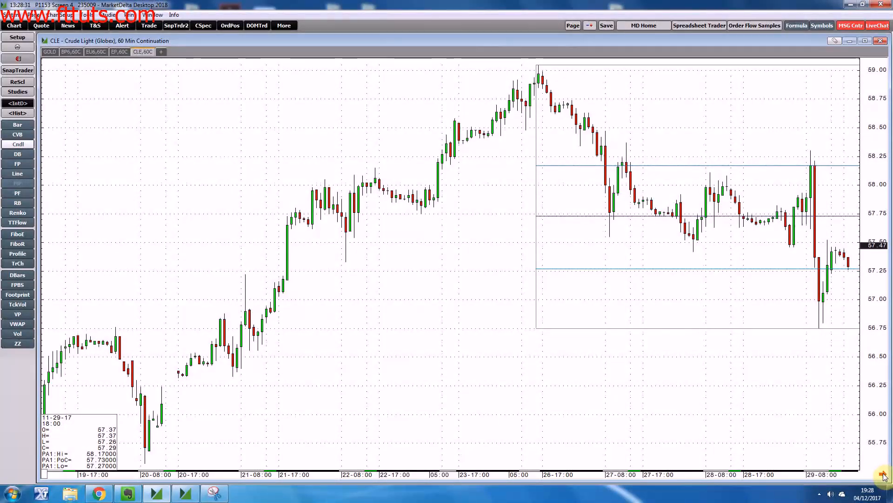
click(882, 475)
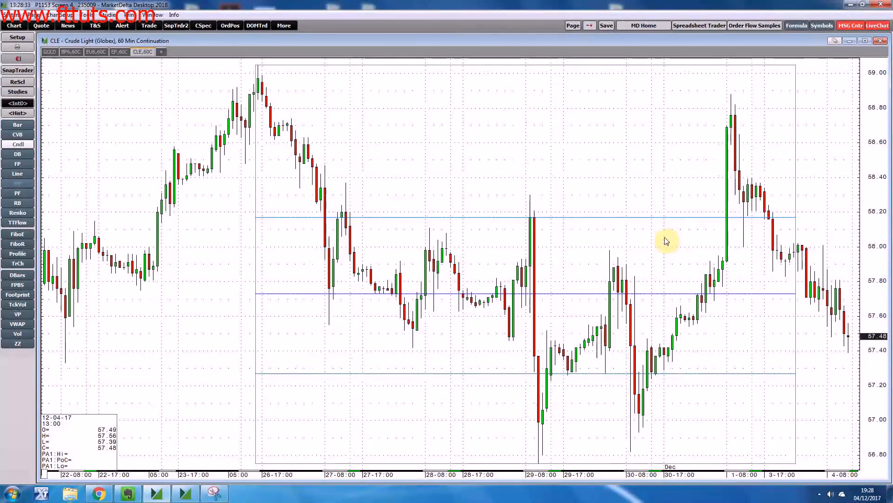
right_click(493, 128)
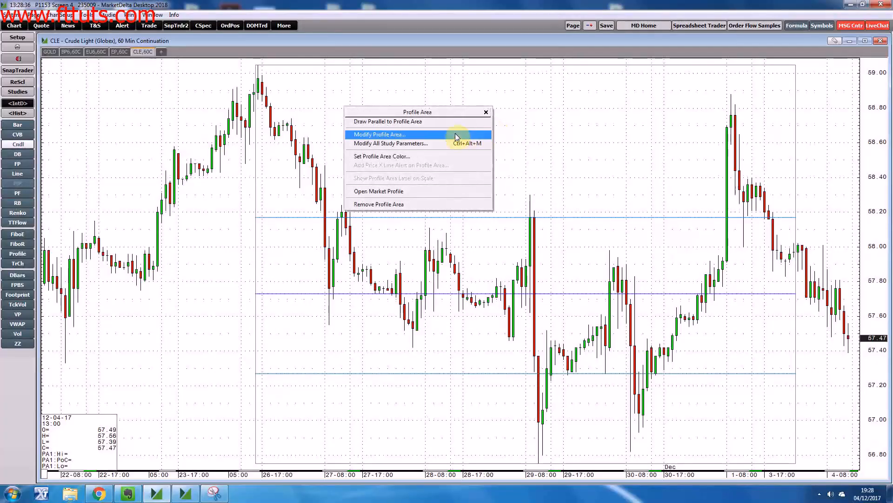
click(576, 176)
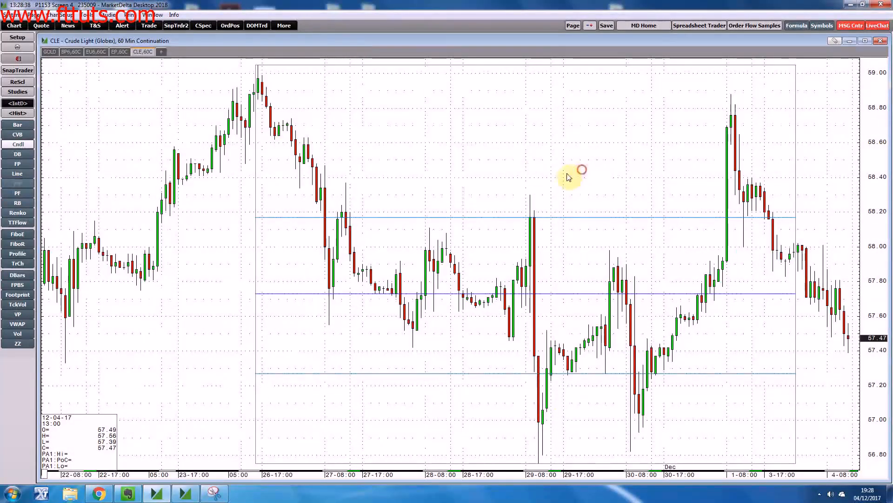
right_click(487, 217)
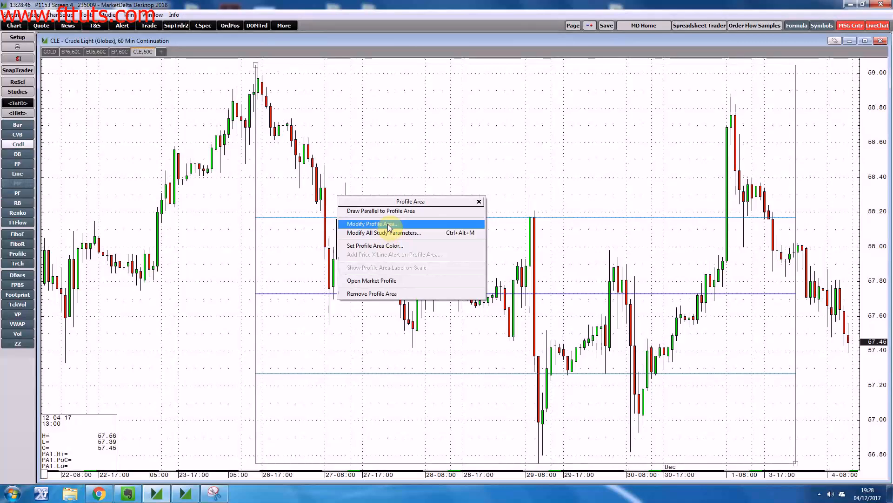
click(382, 293)
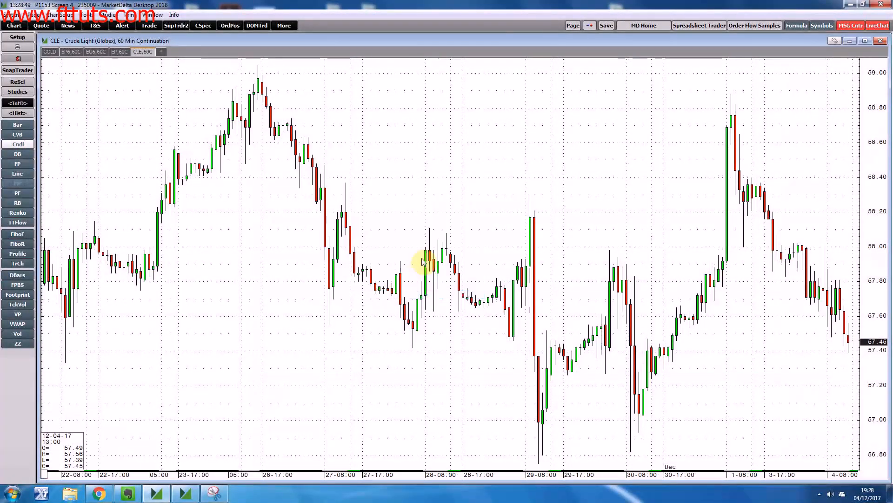
- Add the Volume study to the CLE chart
right_click(445, 163)
click(384, 192)
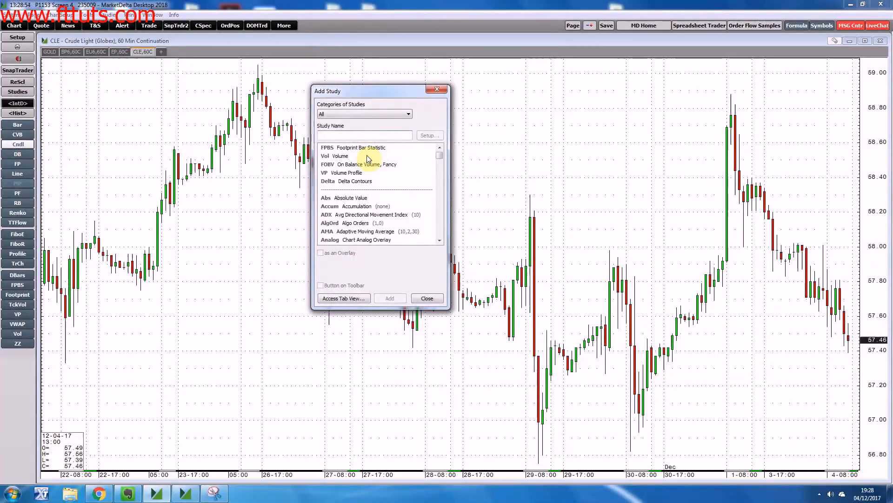
double_click(344, 156)
- Add the Moving Average study to the CLE chart as an overlay on the candlesticks
right_click(503, 107)
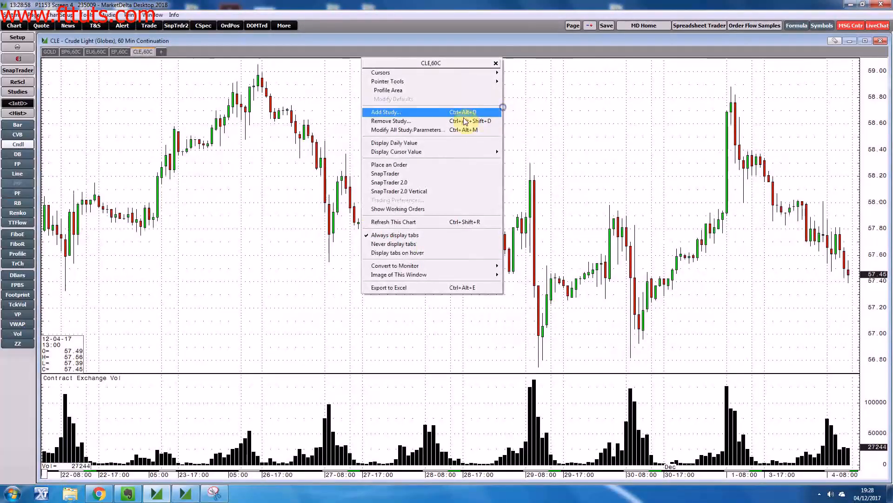
click(419, 112)
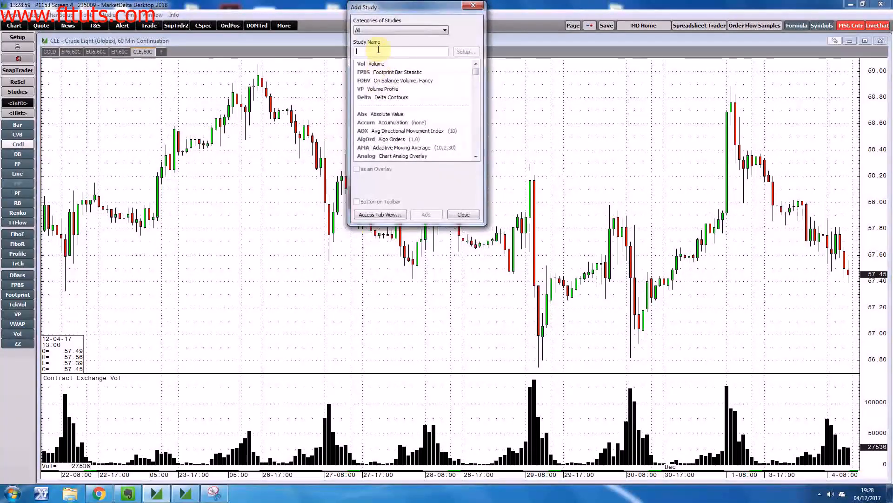
text(mov)
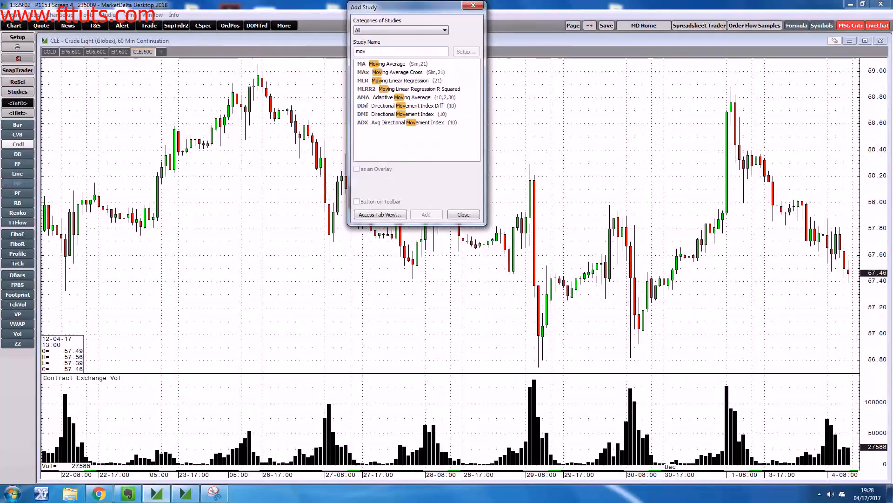
click(380, 65)
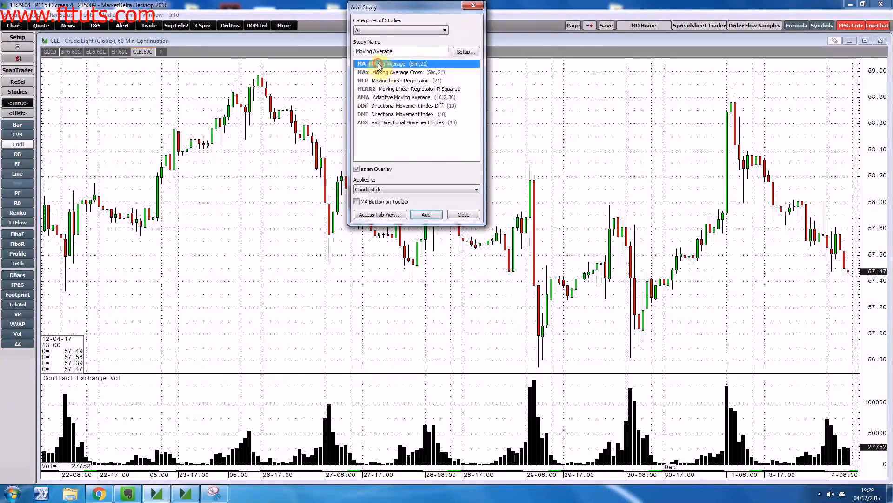
double_click(379, 65)
- Add the Average True Range study to the CLE chart
right_click(462, 122)
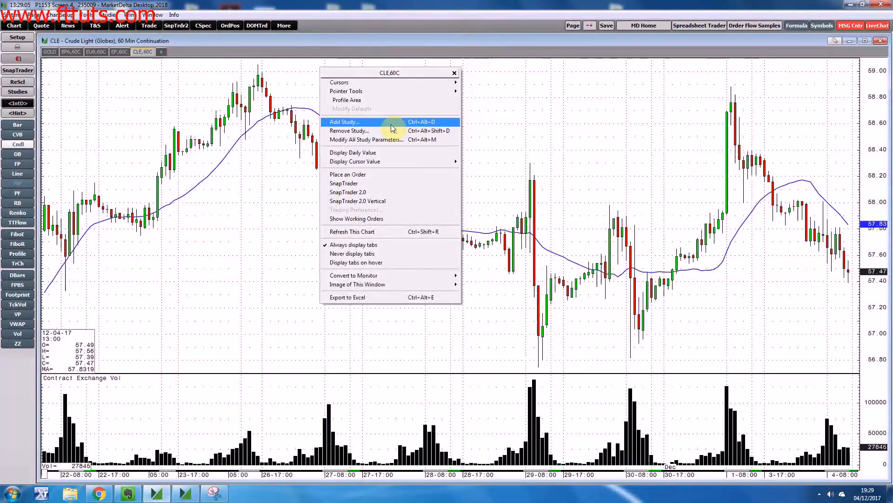
click(392, 124)
text(Average True Range)
click(366, 79)
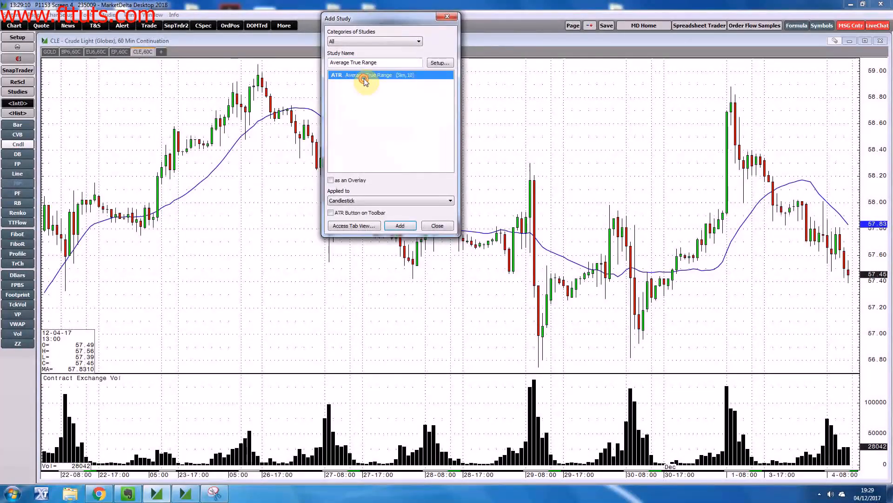
double_click(365, 79)
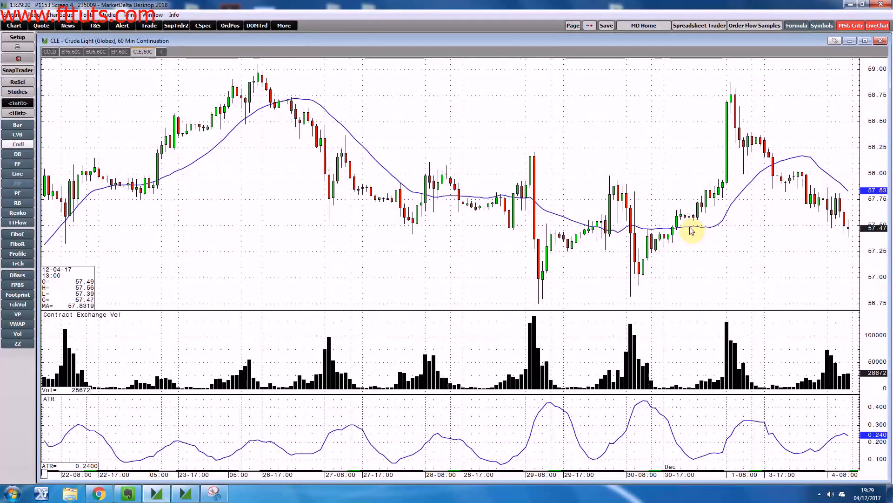
- Modify the moving average on the CLE chart, setting its period to 20 and its type to Exponential
mouse_move(712, 230)
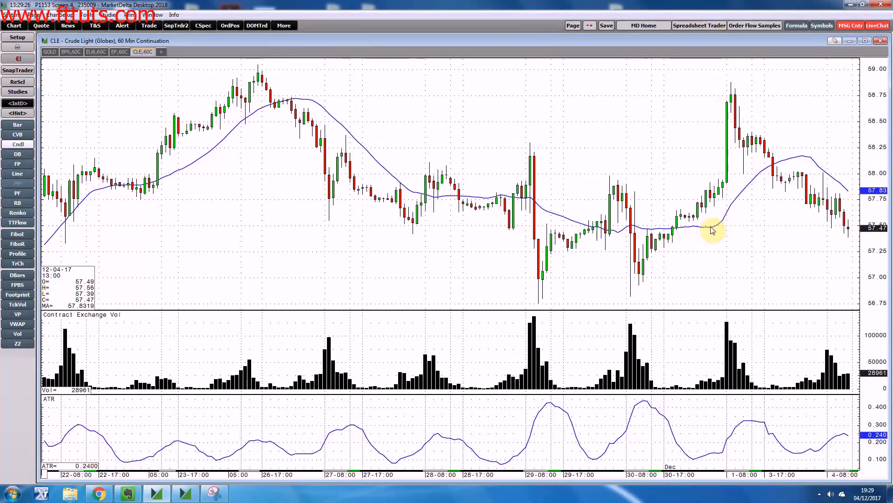
right_click(711, 229)
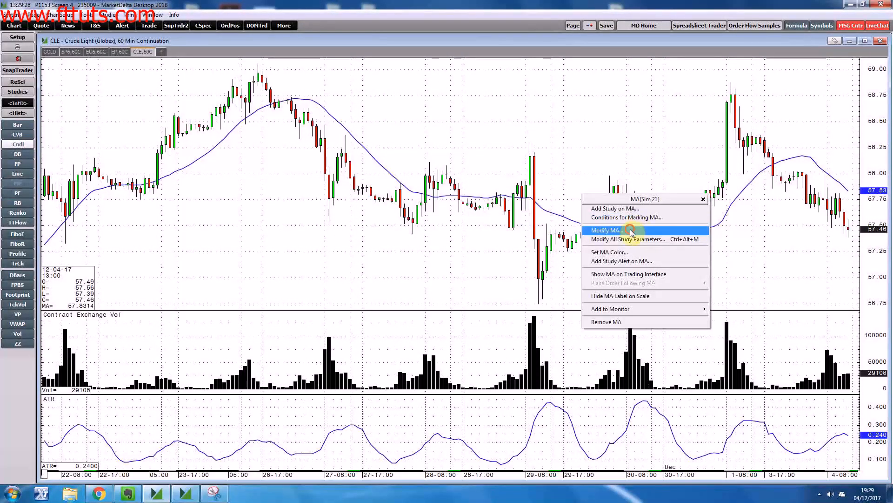
click(632, 231)
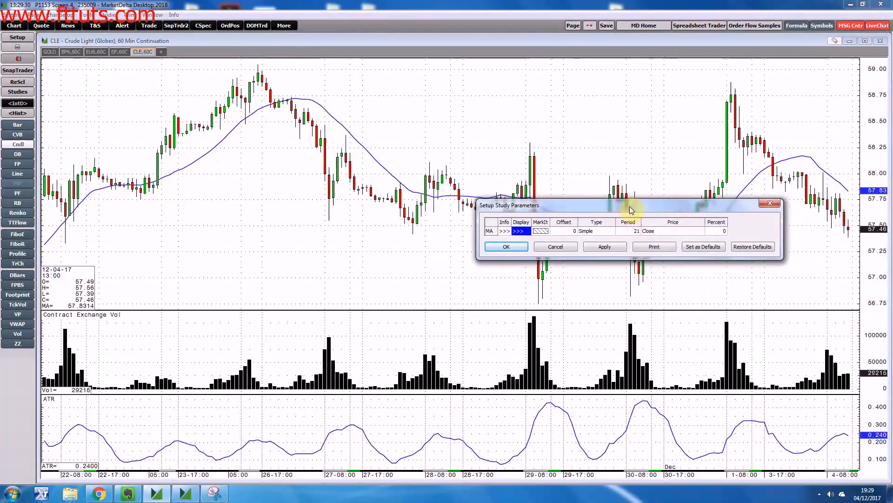
drag(624, 205, 567, 179)
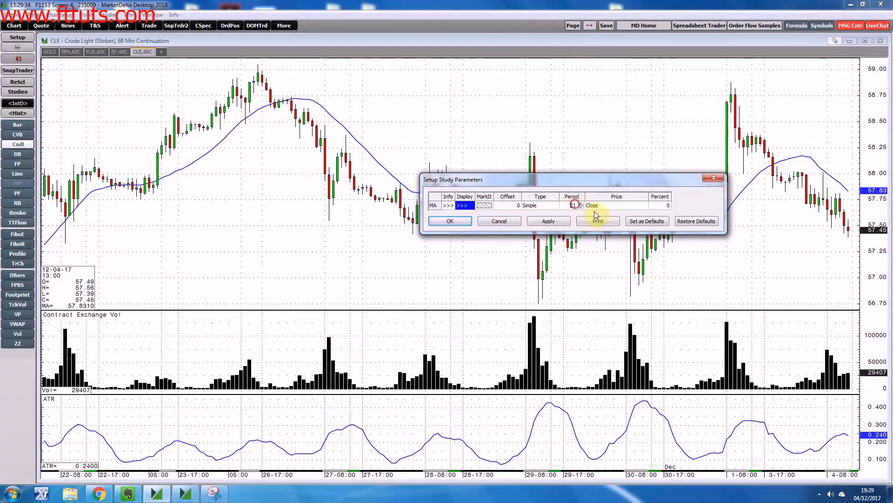
text(20)
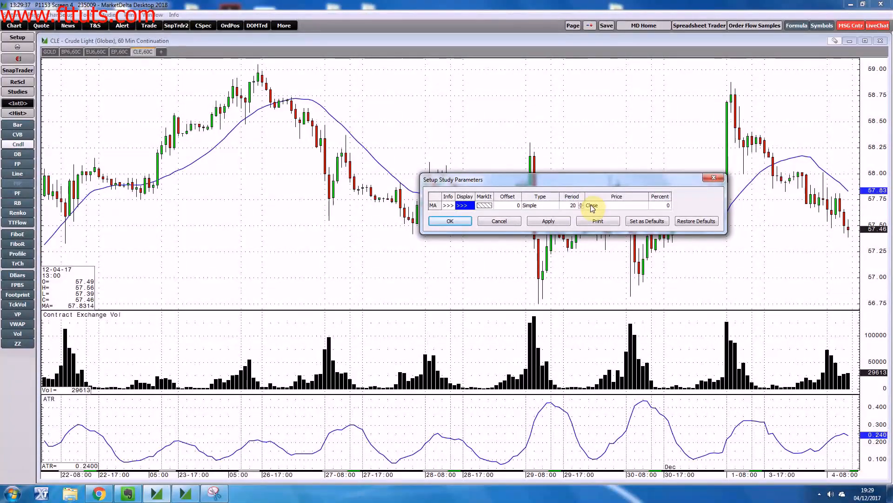
click(546, 206)
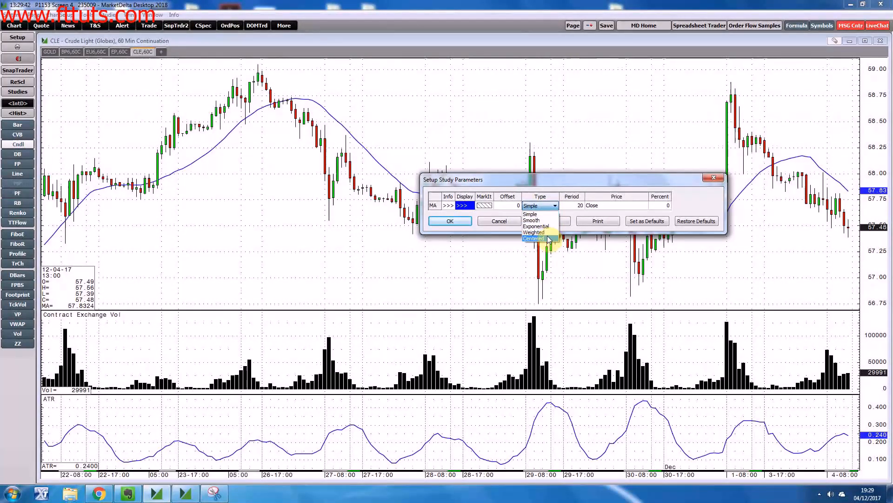
click(535, 226)
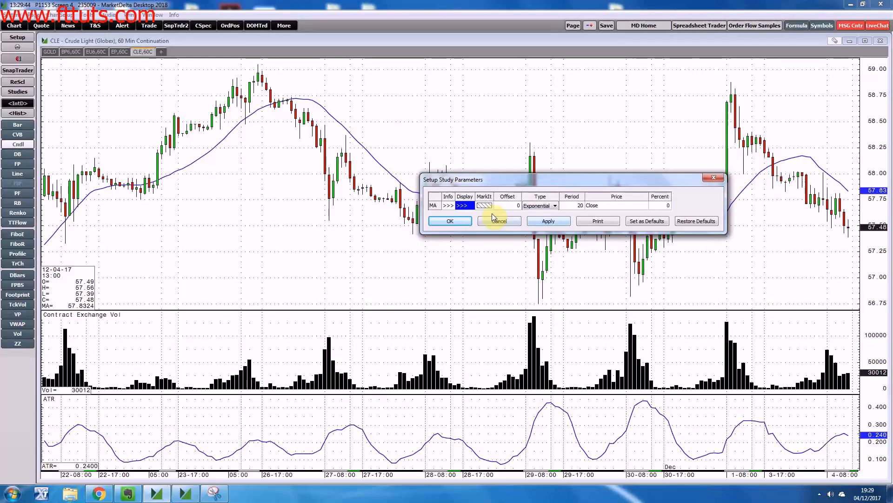
- Change the display colour of the moving average line to magenta and accept the study parameters
click(466, 206)
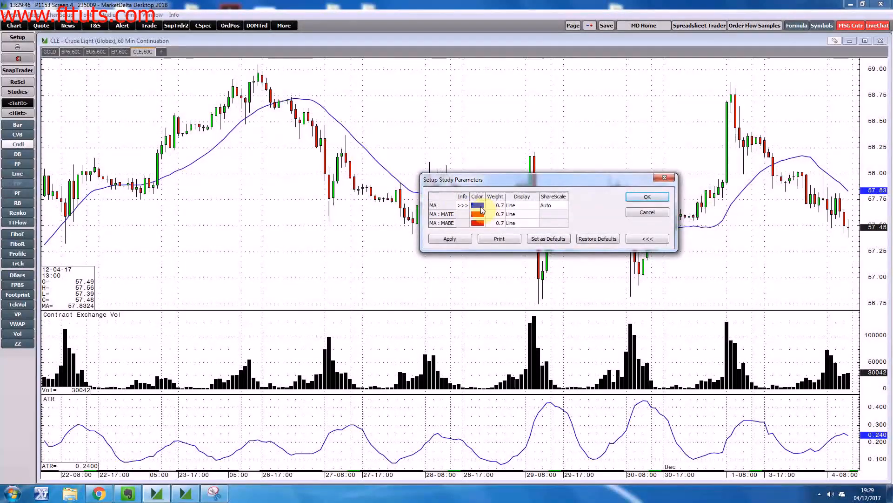
click(482, 210)
click(485, 235)
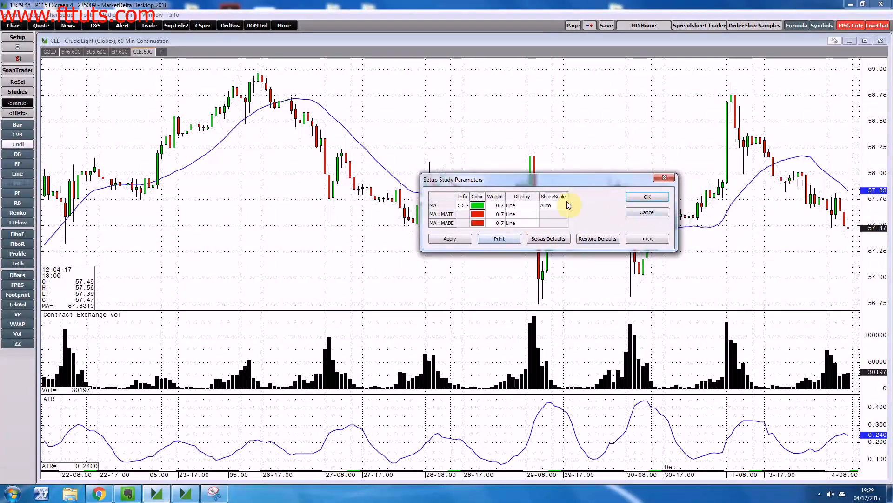
click(477, 205)
click(505, 235)
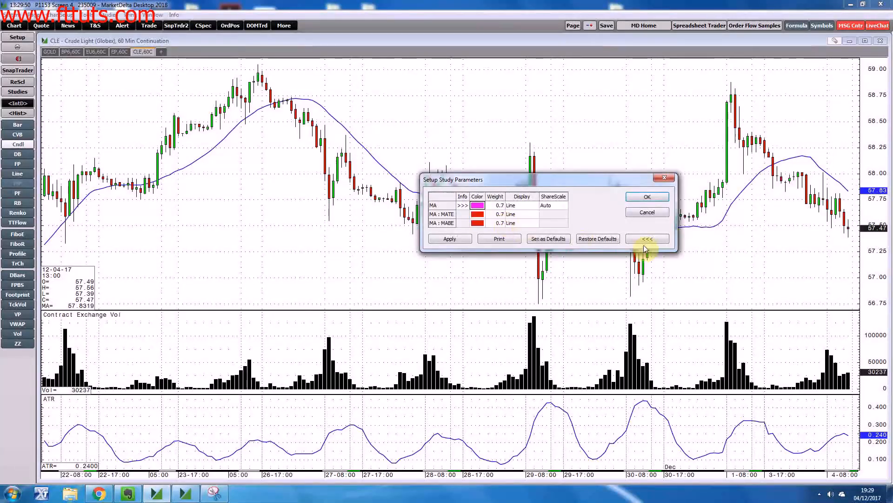
click(647, 197)
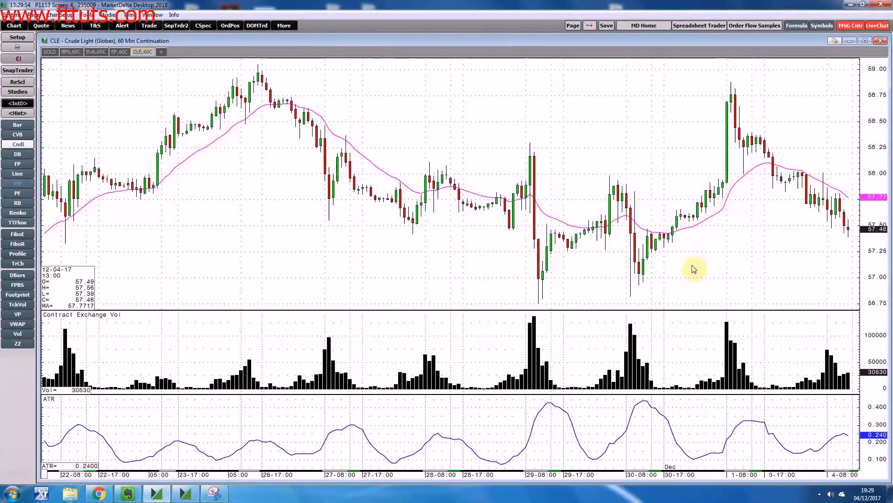
- Look over the options available for the Volume and ATR studies on the CLE chart
right_click(632, 350)
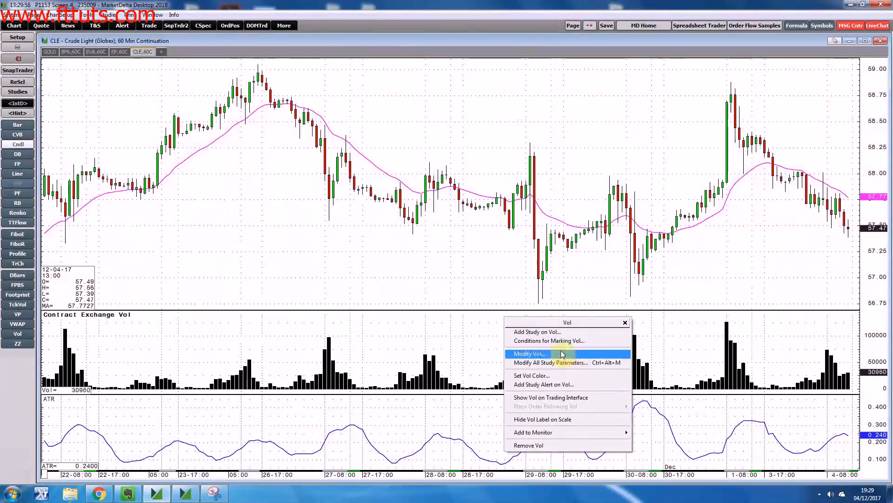
right_click(662, 413)
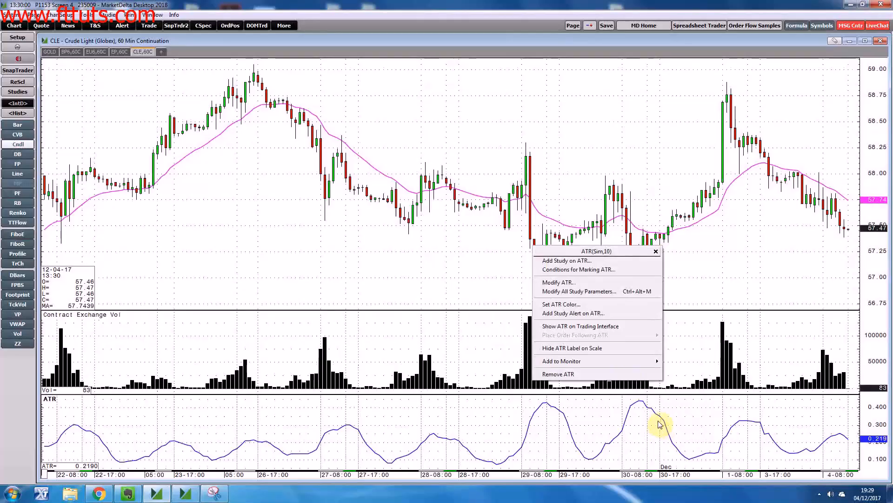
click(732, 260)
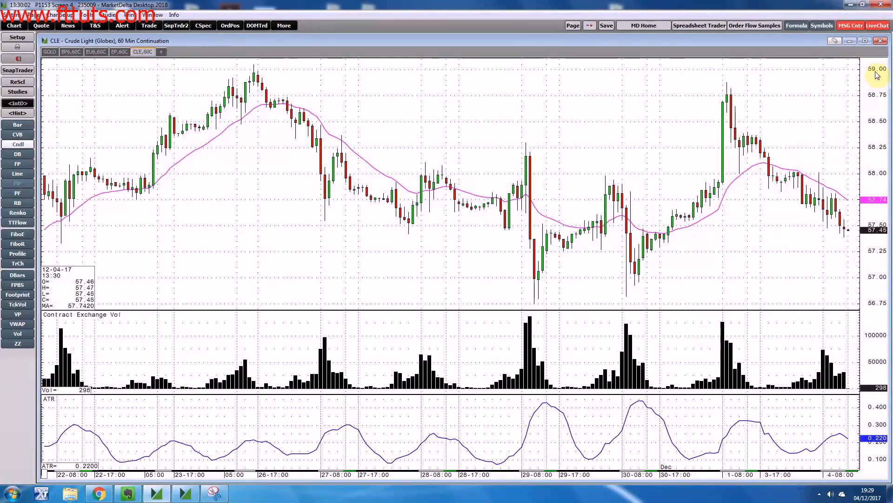
- Narrow the CLE candlestick chart window to under half the workspace width and place it in the left half
drag(40, 33, 542, 34)
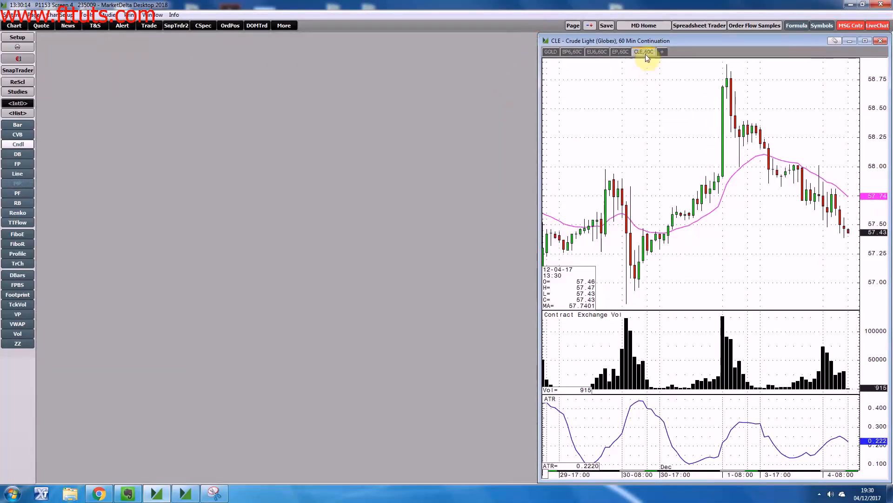
drag(673, 43, 165, 45)
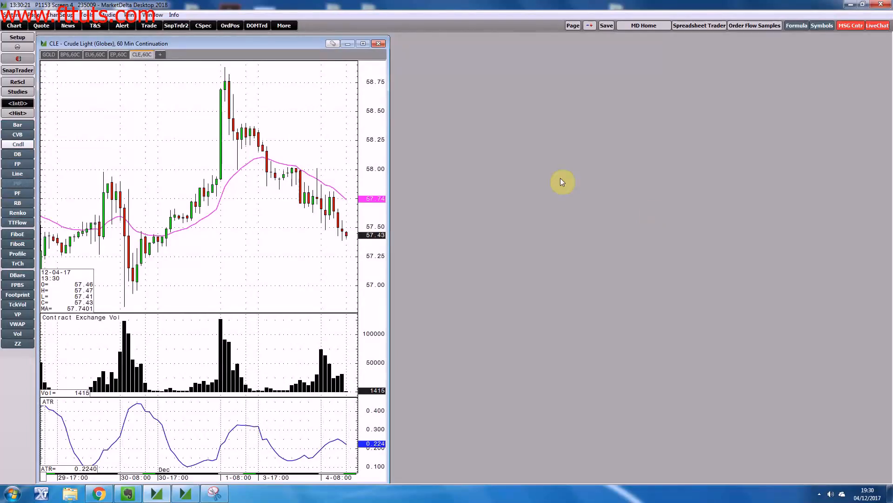
- Open a new Footprint chart window for CLE and resize it to fill the free space beside the candlestick chart
click(149, 17)
mouse_move(141, 24)
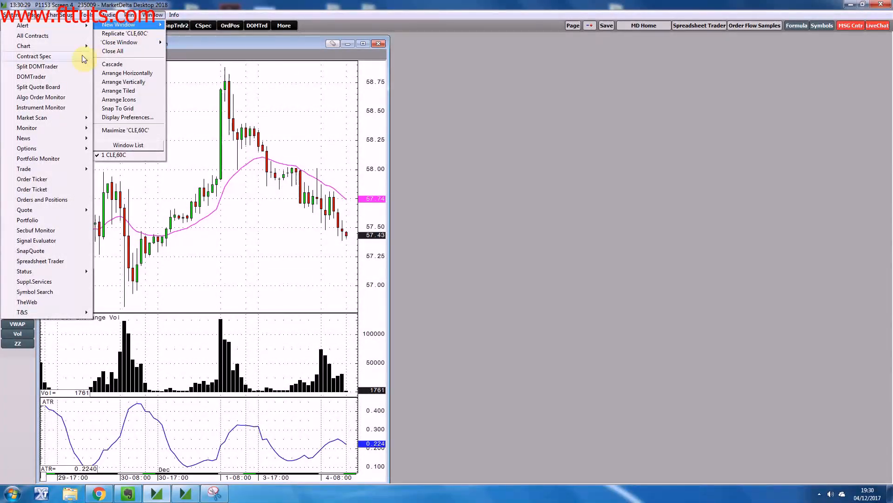
mouse_move(71, 46)
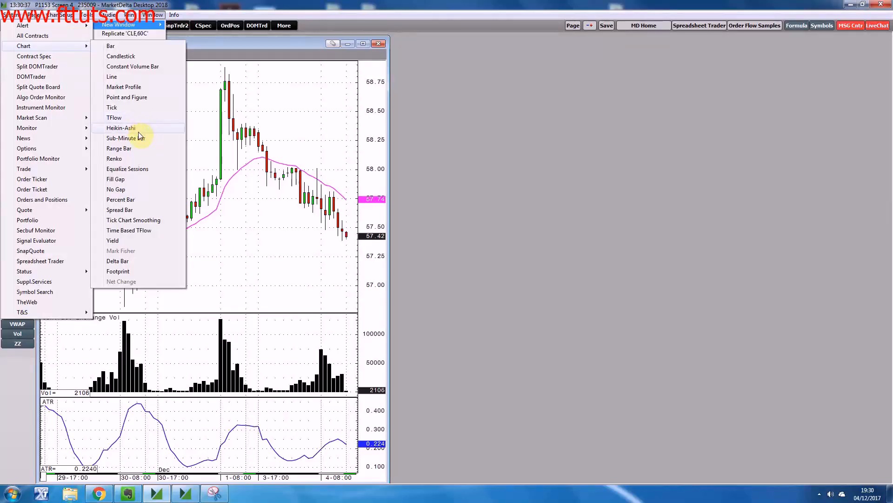
click(119, 271)
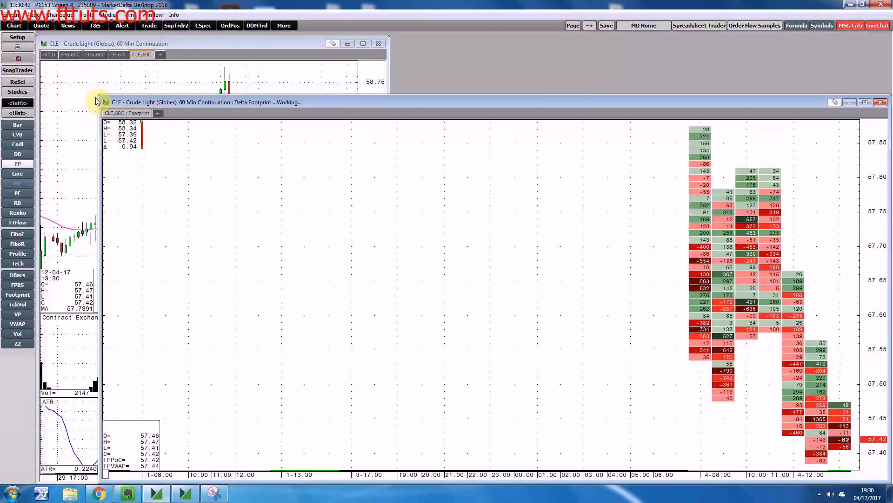
drag(176, 95, 399, 55)
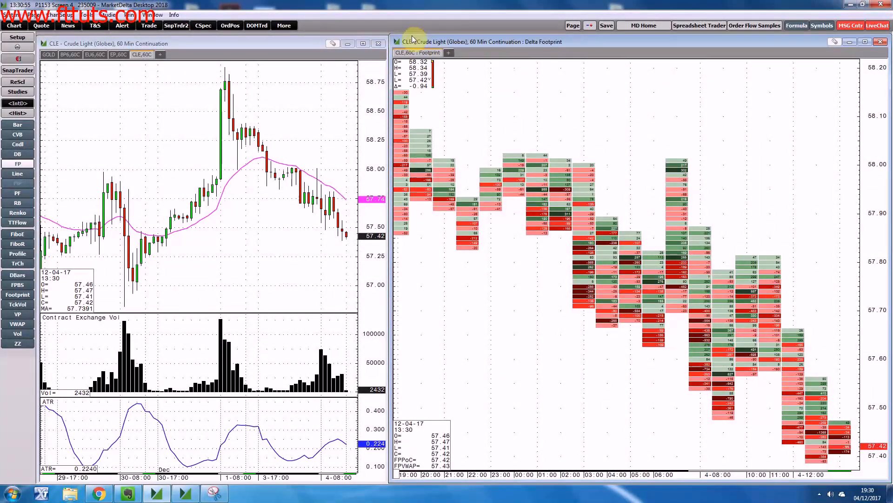
- Look over the window options, including Link Windows Mode, and the chart type and interval options of the footprint chart
click(400, 43)
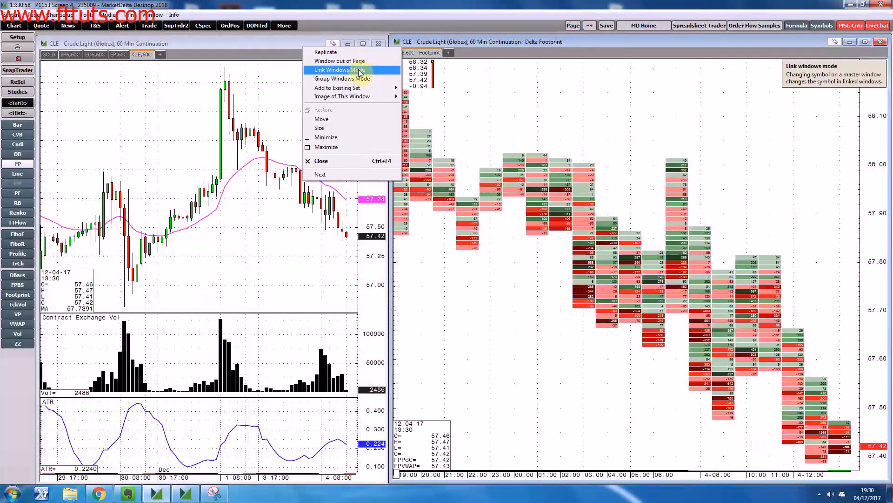
click(631, 132)
right_click(613, 40)
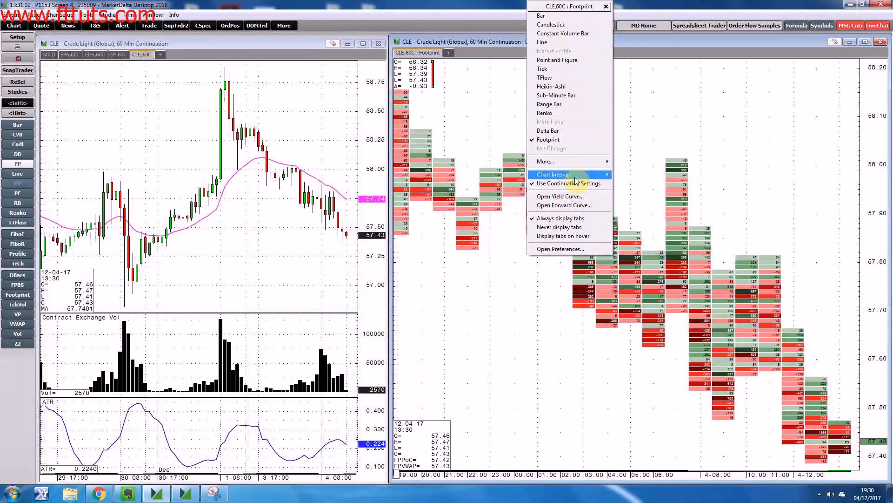
mouse_move(576, 180)
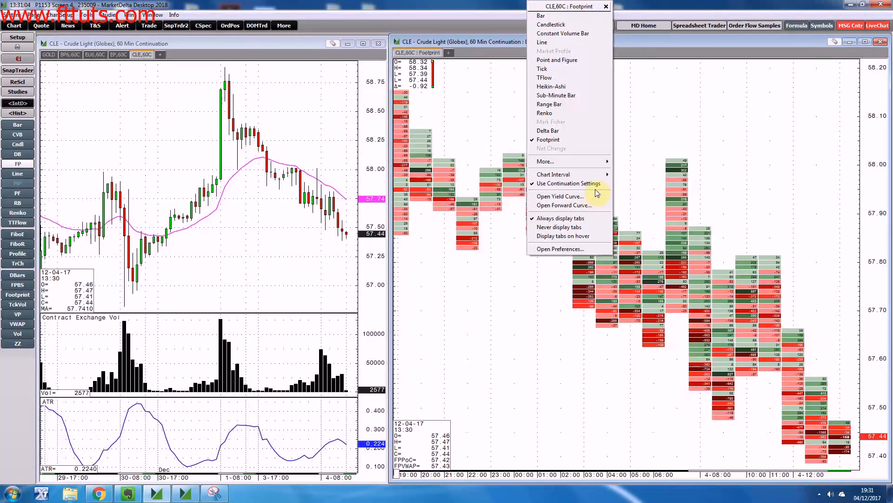
click(758, 159)
- Stretch the footprint chart's price scale, shift the bars to leave a margin after the latest one, and check the price scale options
mouse_move(880, 178)
mouse_down()
mouse_move(888, 331)
mouse_move(886, 361)
mouse_move(885, 177)
mouse_move(885, 346)
mouse_move(877, 199)
mouse_move(871, 409)
mouse_move(879, 170)
mouse_up()
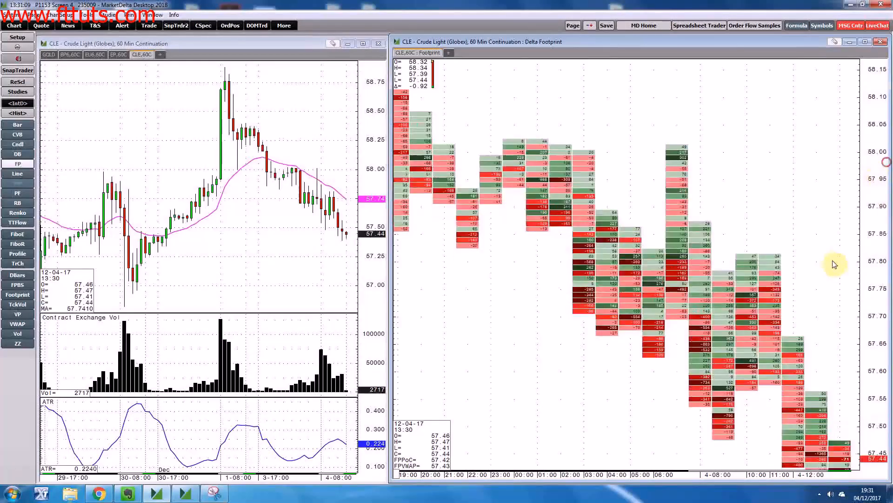
drag(829, 260, 821, 173)
right_click(821, 140)
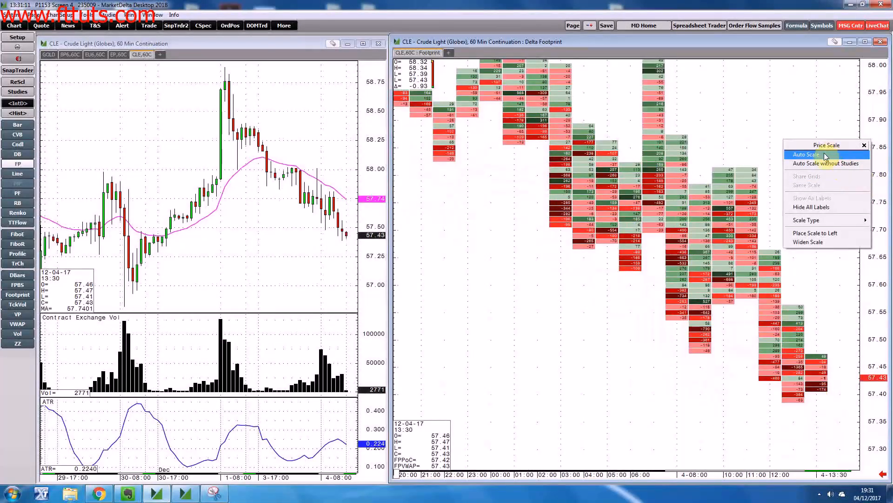
click(823, 153)
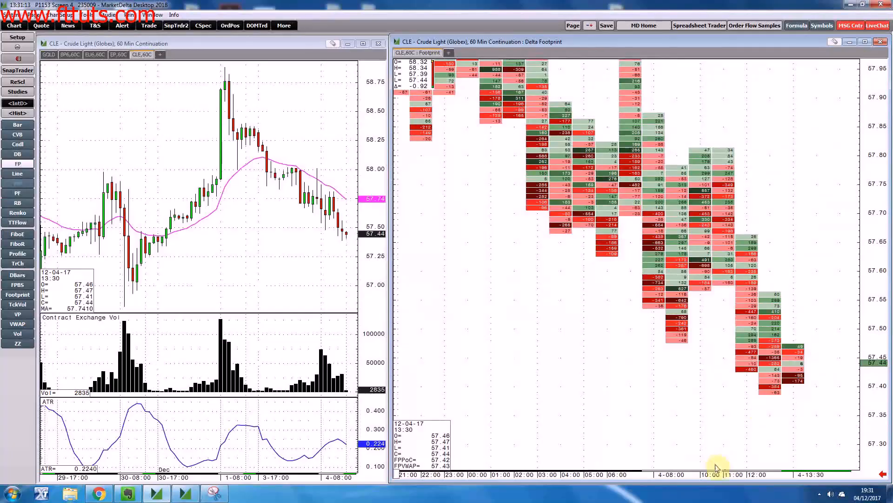
- Look over the footprint chart's time scale options, including default spacing, and pan the bars down into view
right_click(679, 474)
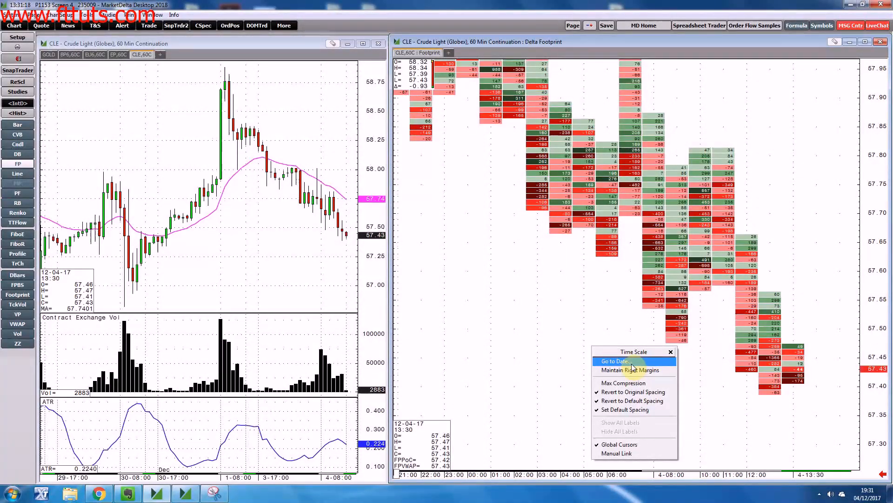
click(625, 410)
drag(764, 196, 769, 242)
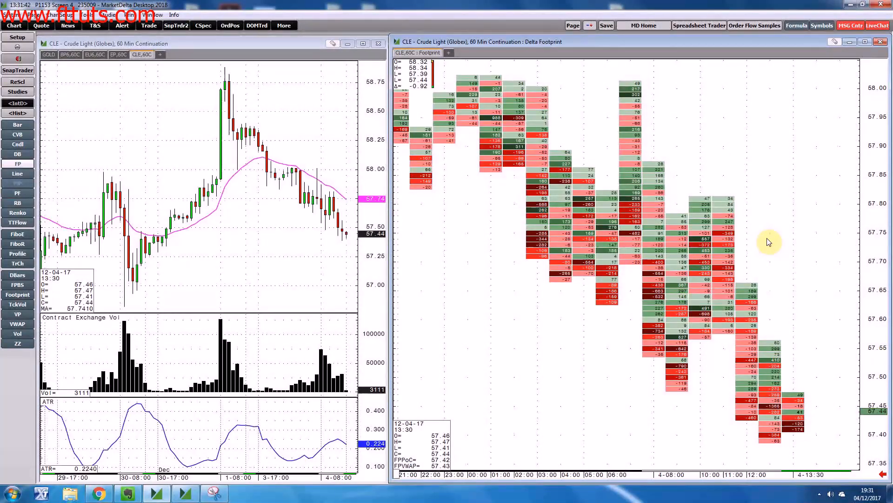
- Set the footprint study's source type to Point & Figure with a box size of 3 ticks and a reversal of 3 ticks
drag(878, 229, 875, 215)
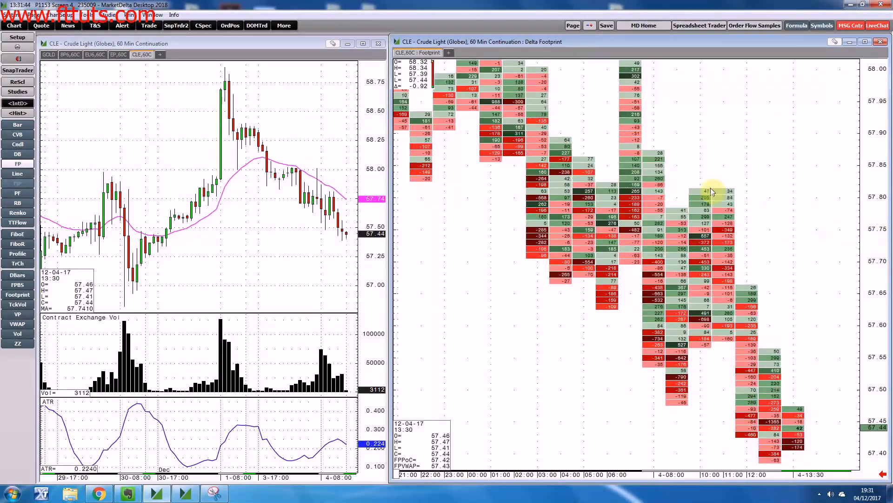
drag(764, 228, 768, 168)
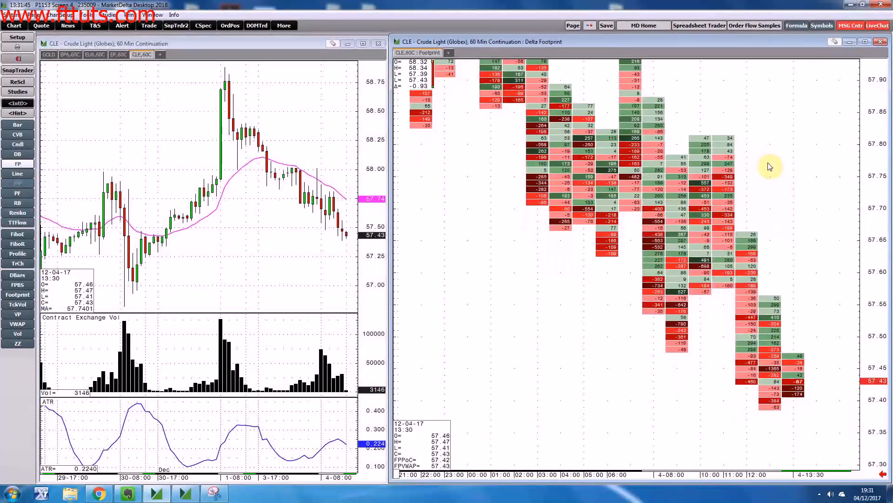
mouse_move(729, 186)
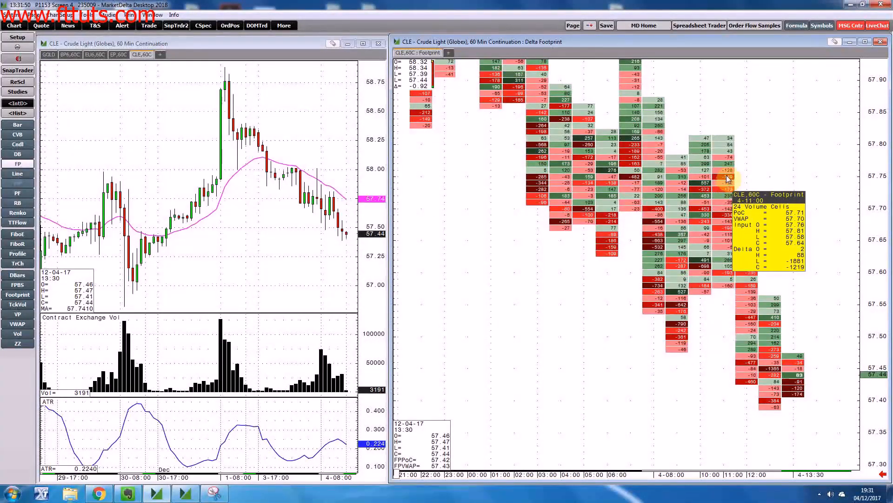
right_click(729, 184)
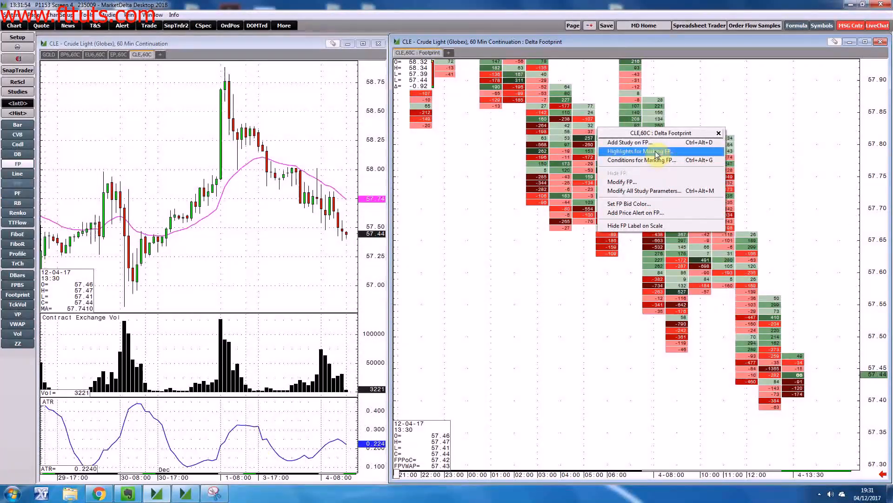
click(638, 183)
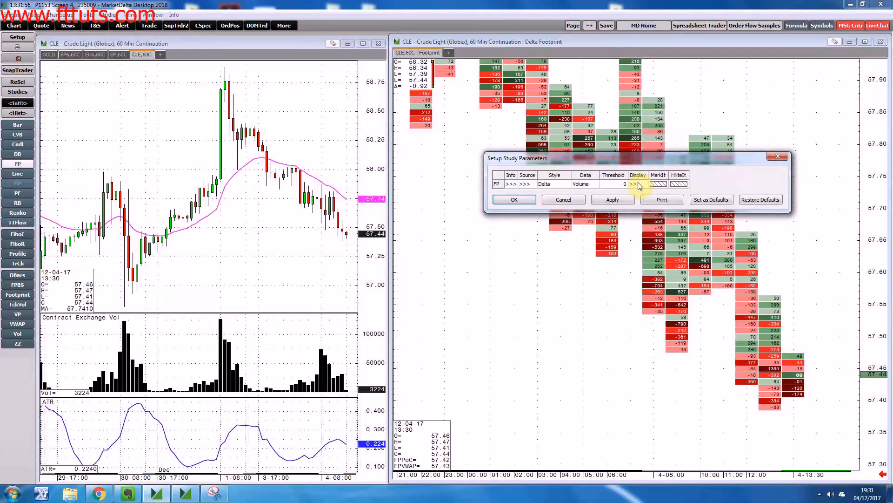
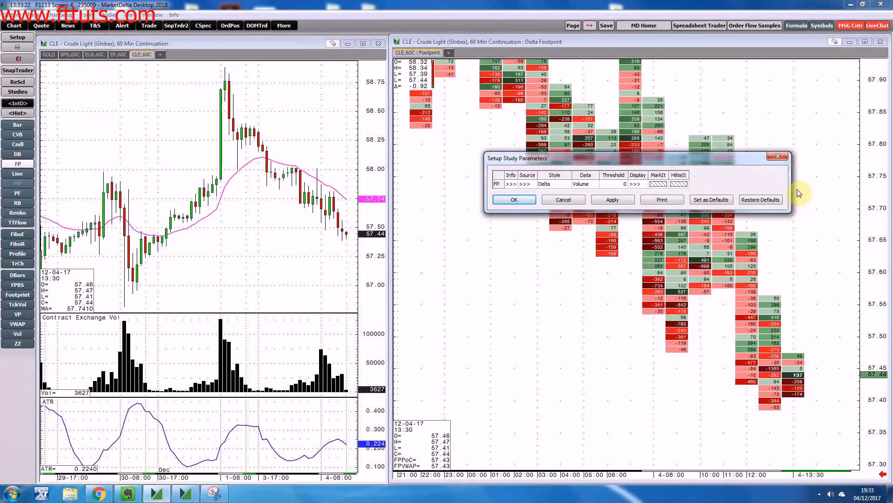
click(526, 184)
click(530, 184)
click(538, 186)
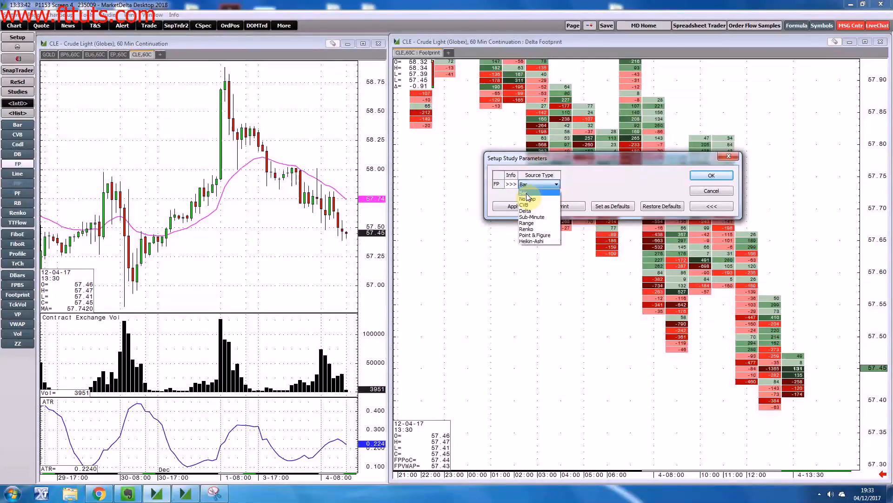
click(547, 237)
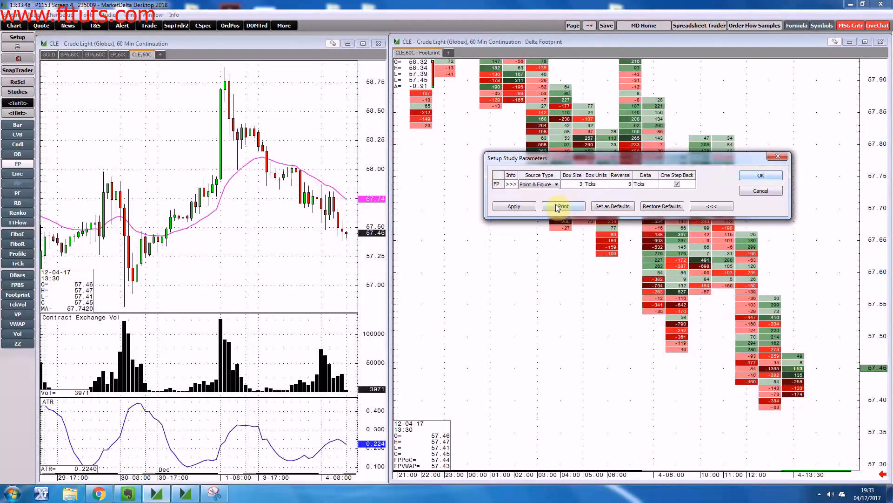
click(515, 206)
drag(629, 158, 265, 78)
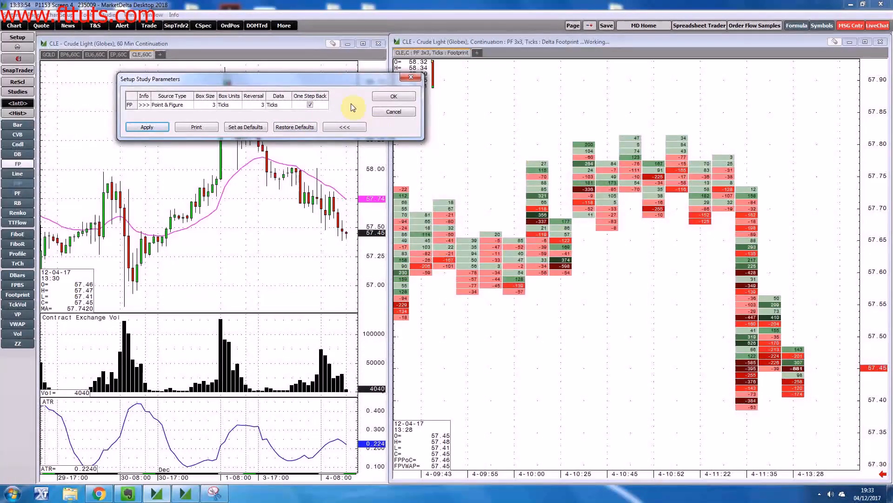
click(408, 112)
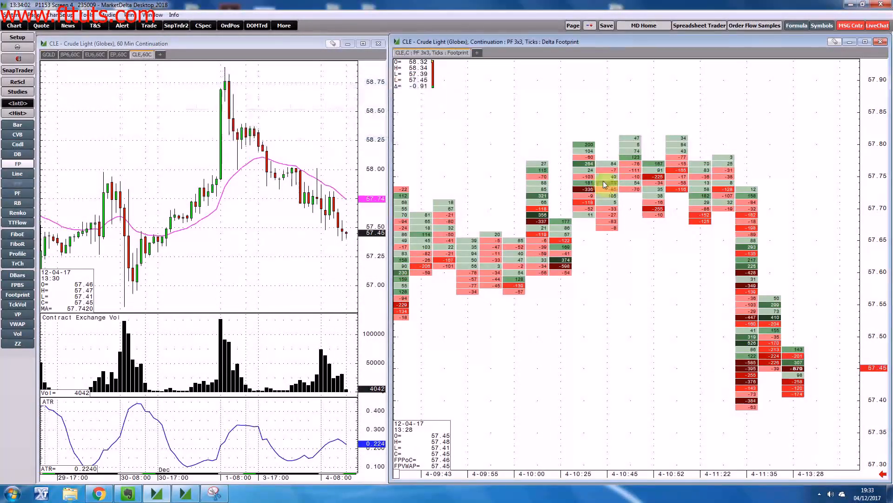
- Set the footprint study's source type back to Bar
right_click(606, 194)
click(507, 197)
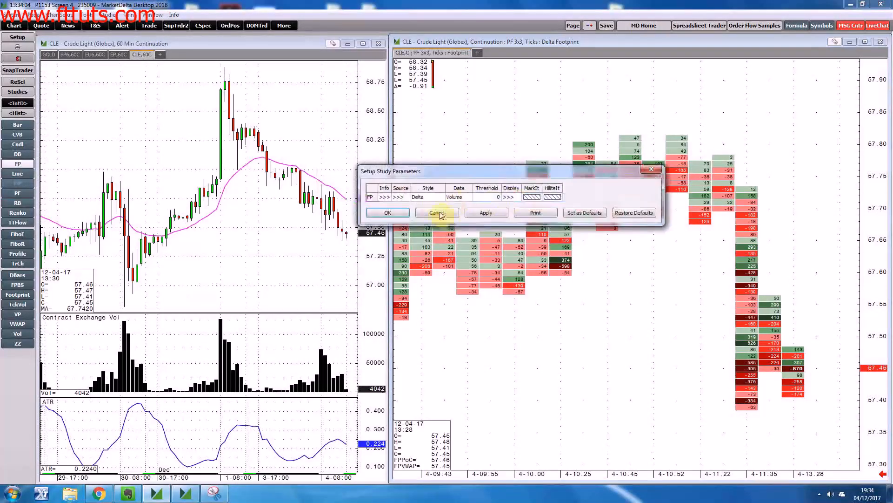
click(397, 198)
click(410, 197)
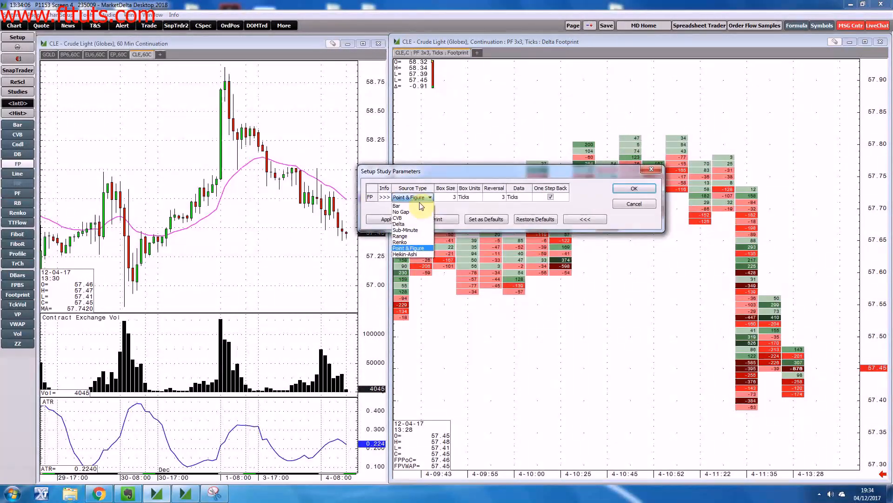
click(410, 207)
click(635, 188)
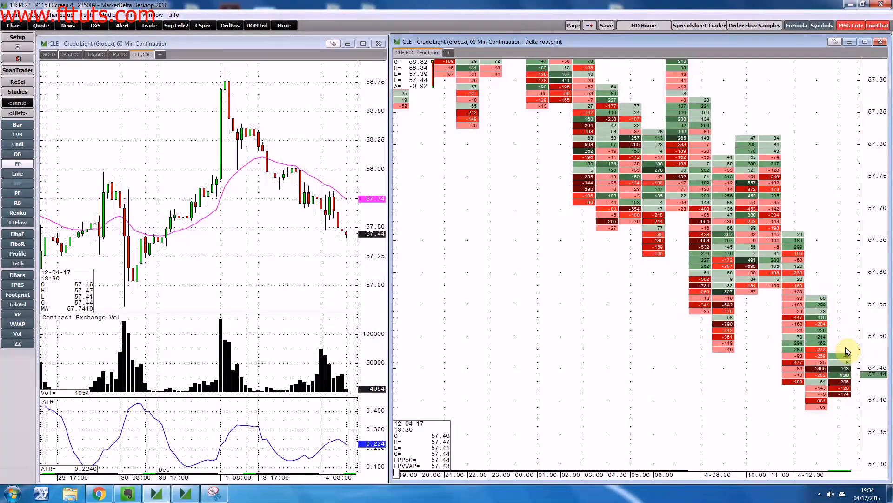
- Set the footprint chart's interval to 1 minute
right_click(533, 42)
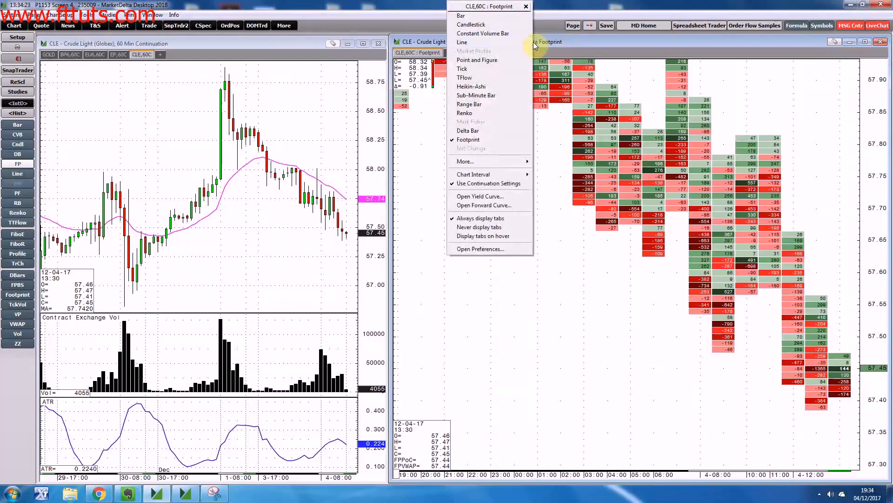
mouse_move(498, 178)
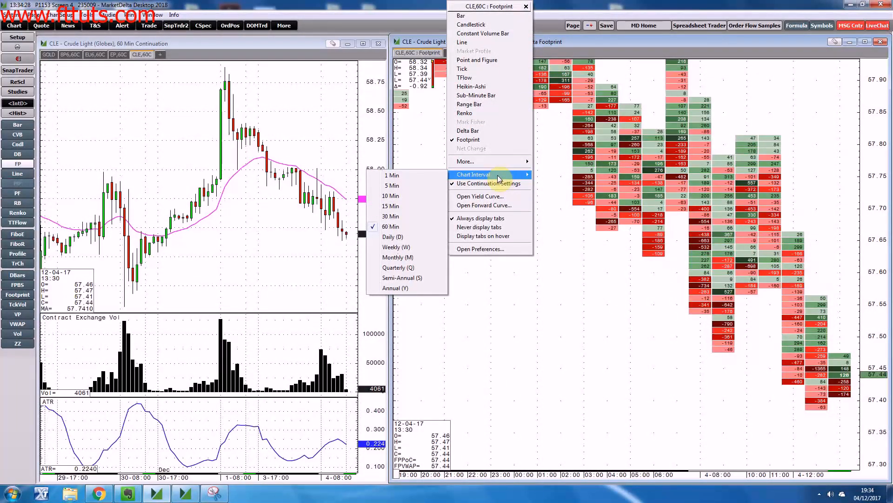
click(404, 176)
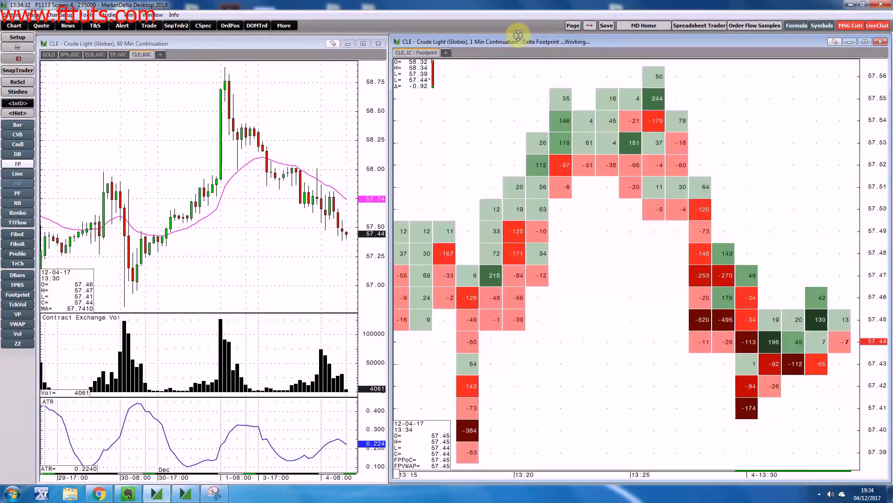
- Set the footprint chart's interval to daily and rescale it to show the recent daily bars
click(517, 35)
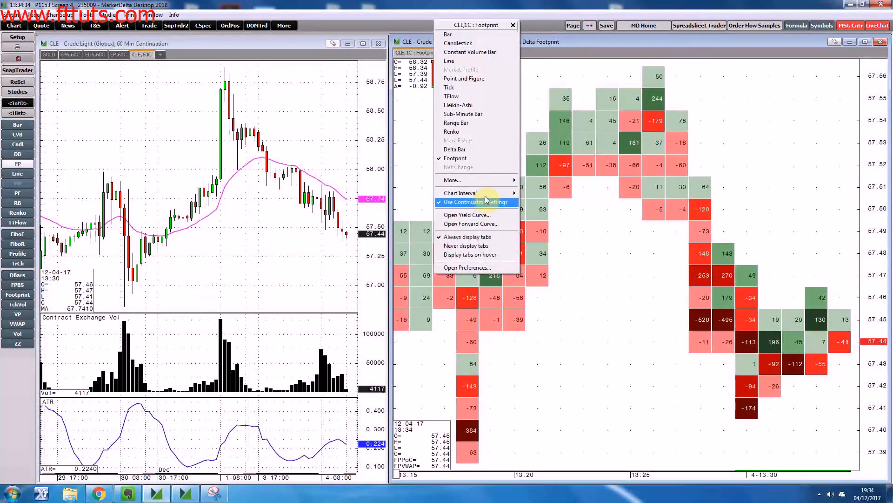
mouse_move(504, 195)
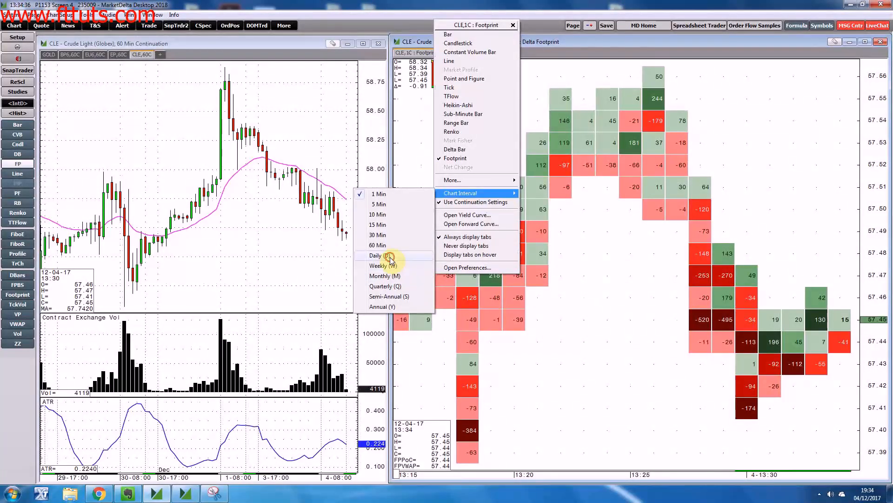
click(390, 255)
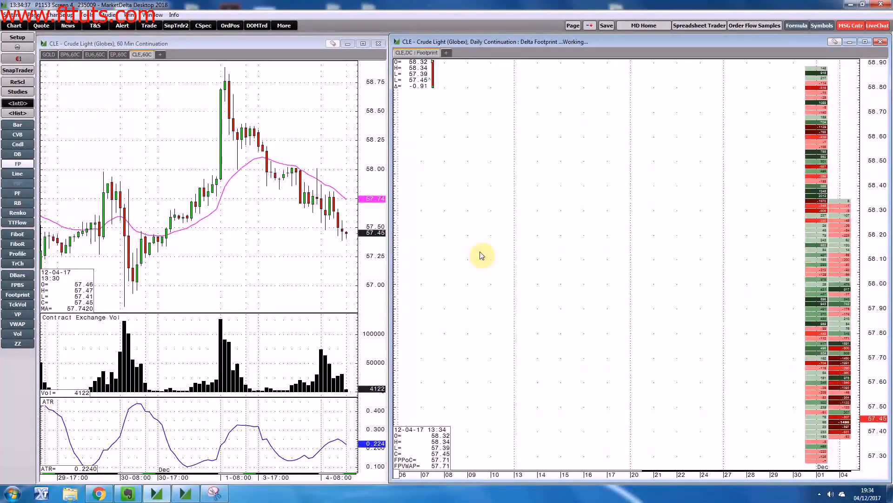
scroll(878, 228, up, 3)
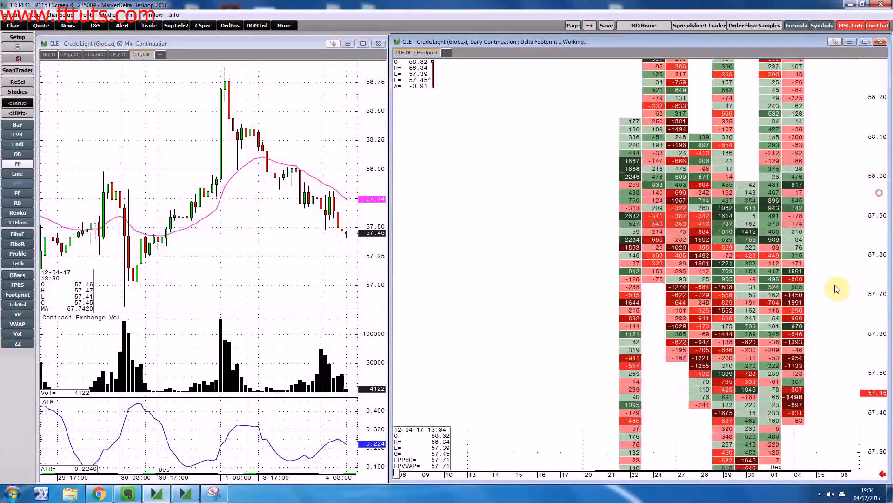
drag(833, 289, 833, 203)
scroll(871, 253, down, 4)
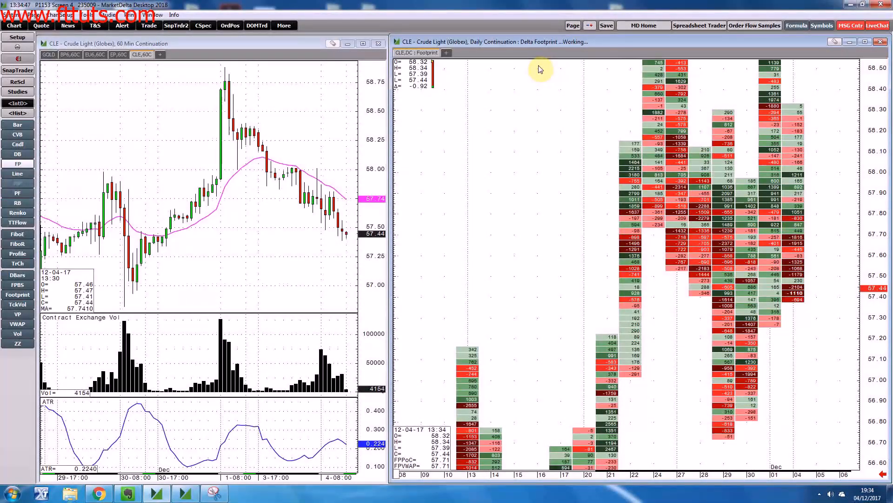
- Set the footprint study's source type to Point & Figure with a reversal of 10 ticks and look over the resulting bars
right_click(644, 176)
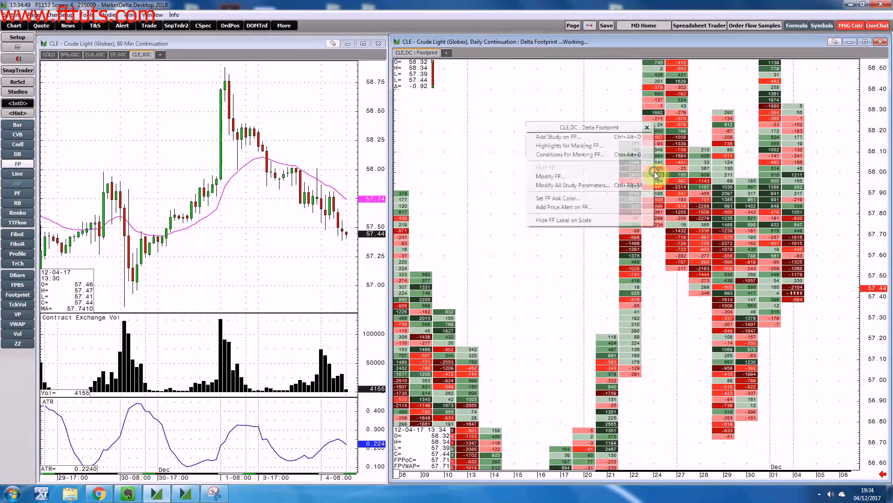
click(583, 176)
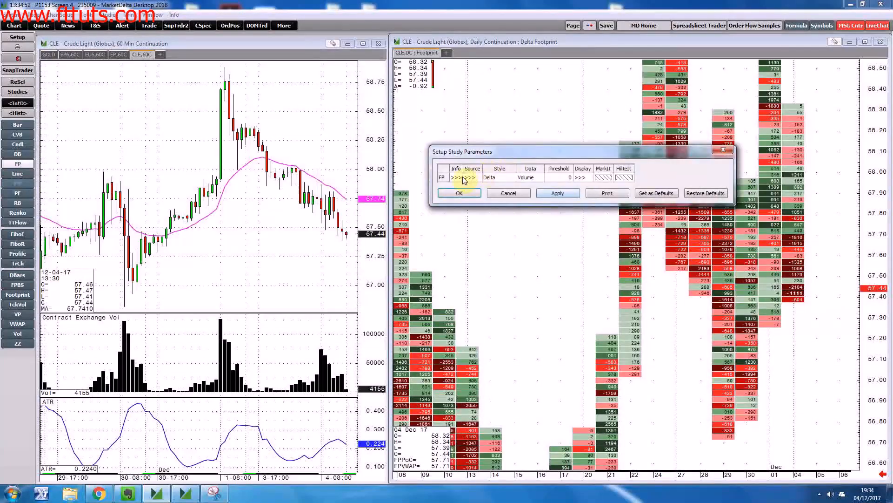
click(470, 177)
click(480, 182)
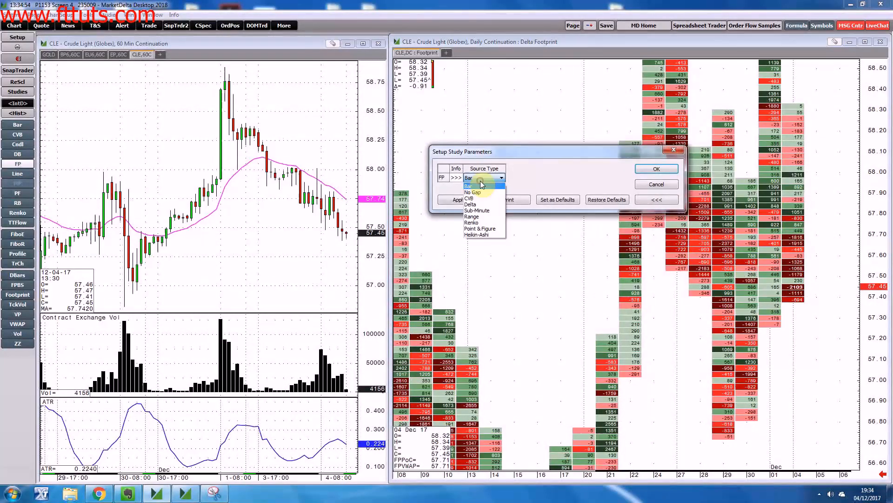
click(492, 230)
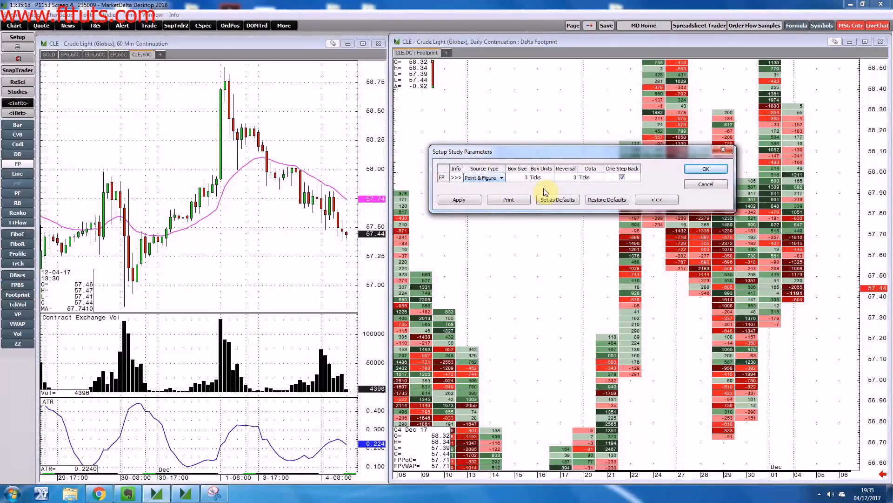
click(571, 178)
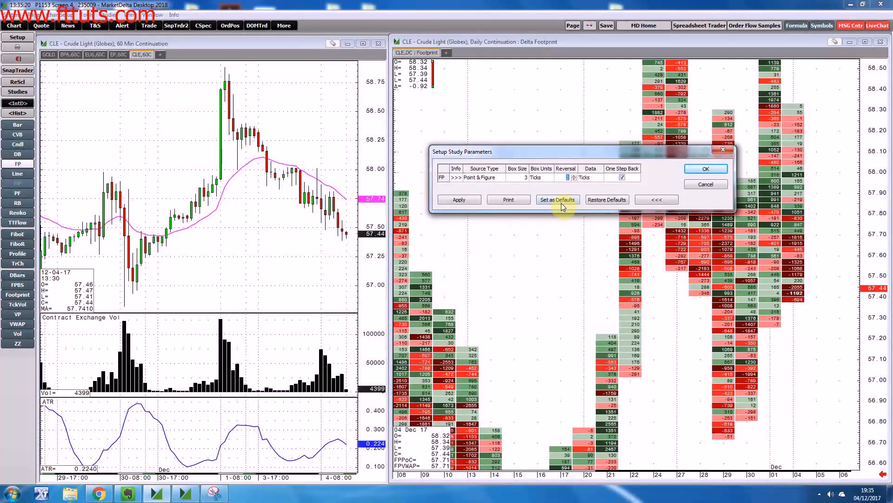
text(10)
click(700, 171)
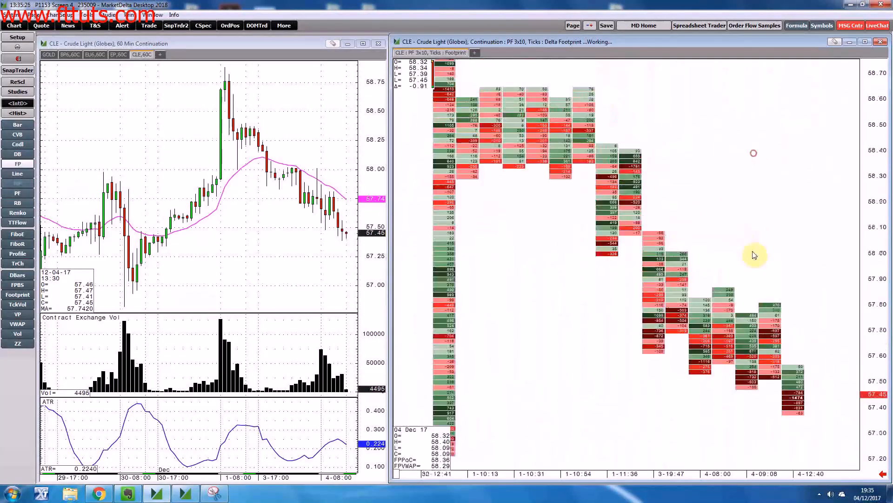
drag(871, 223, 875, 195)
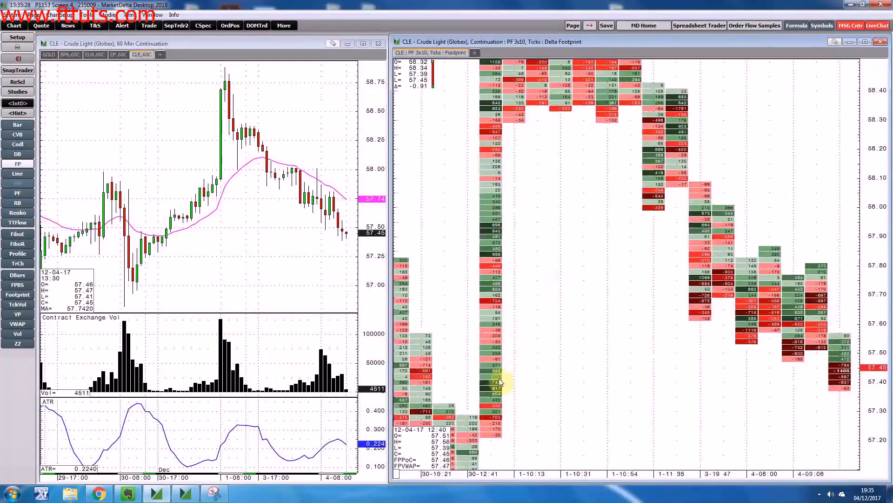
drag(540, 255, 479, 136)
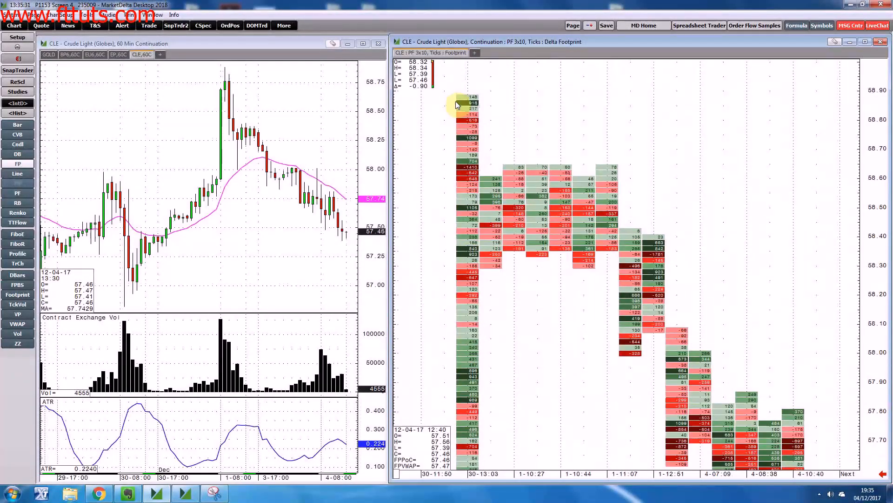
mouse_move(498, 261)
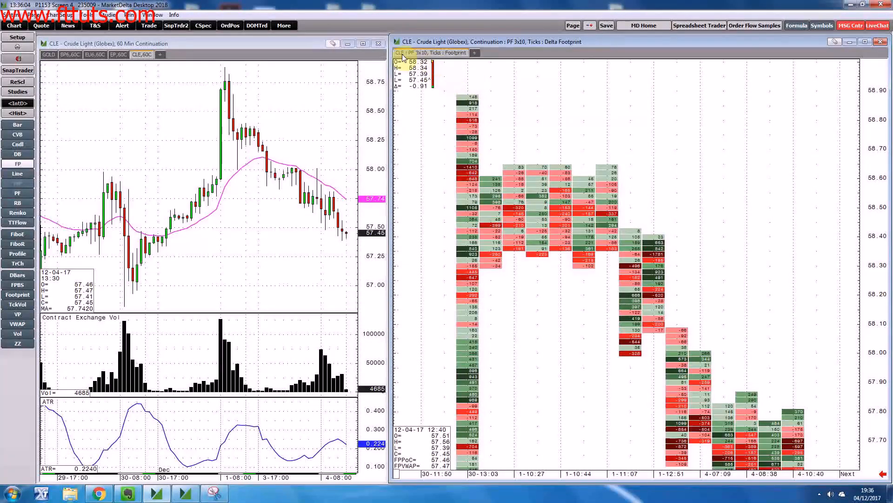
- Rename the footprint chart's tab to Oil R and add a second tab replicating the same chart
right_click(418, 54)
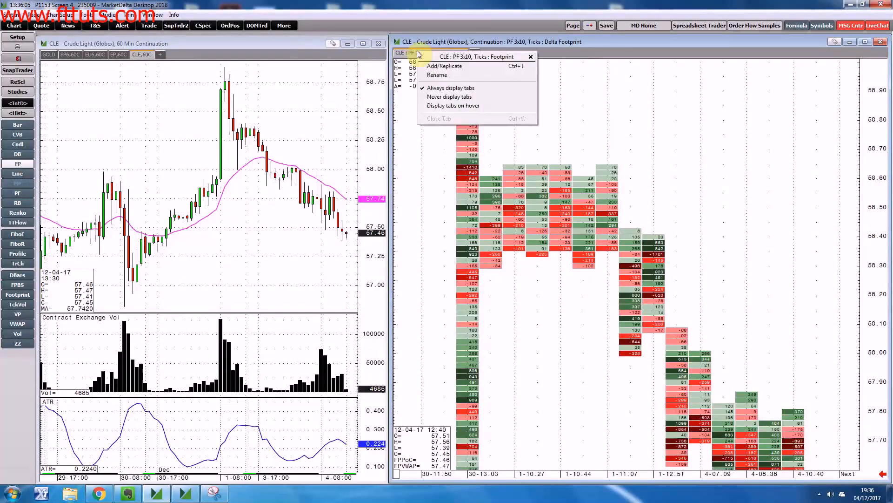
click(437, 68)
text(C)
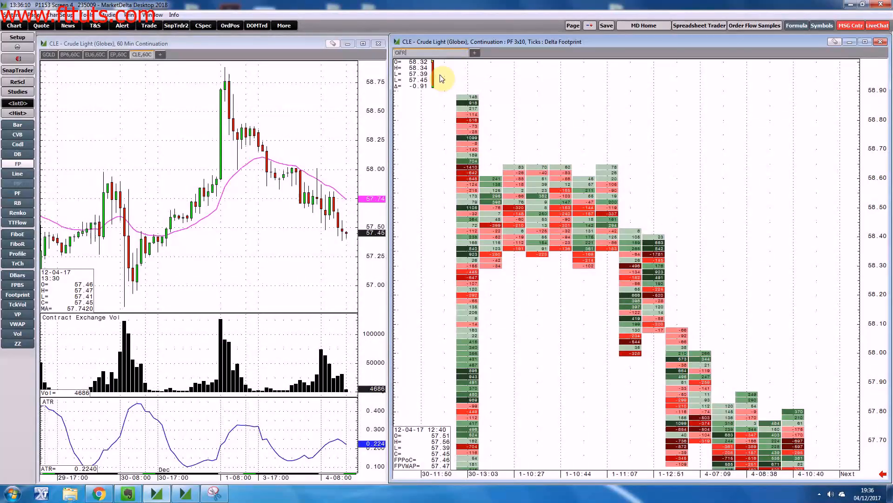
key(Return)
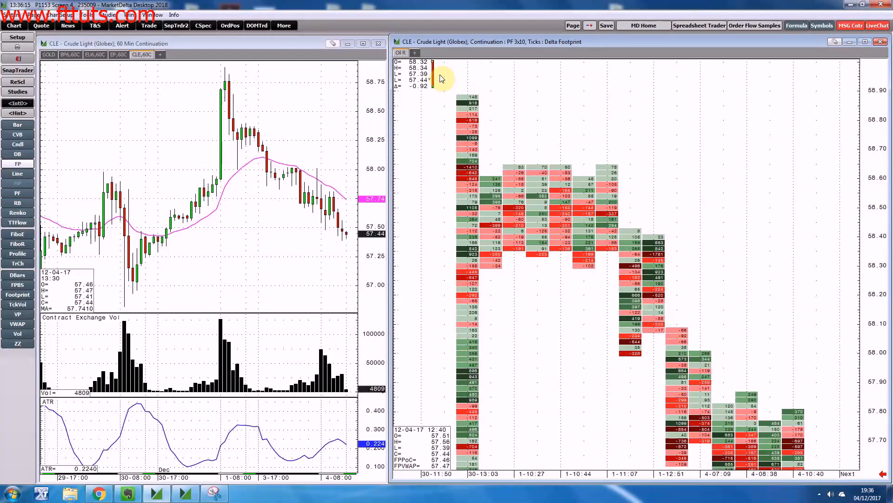
click(414, 54)
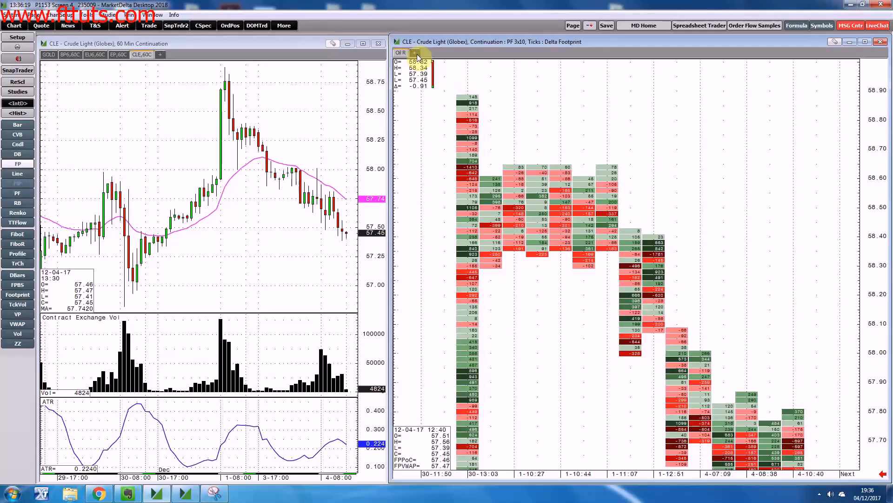
click(415, 54)
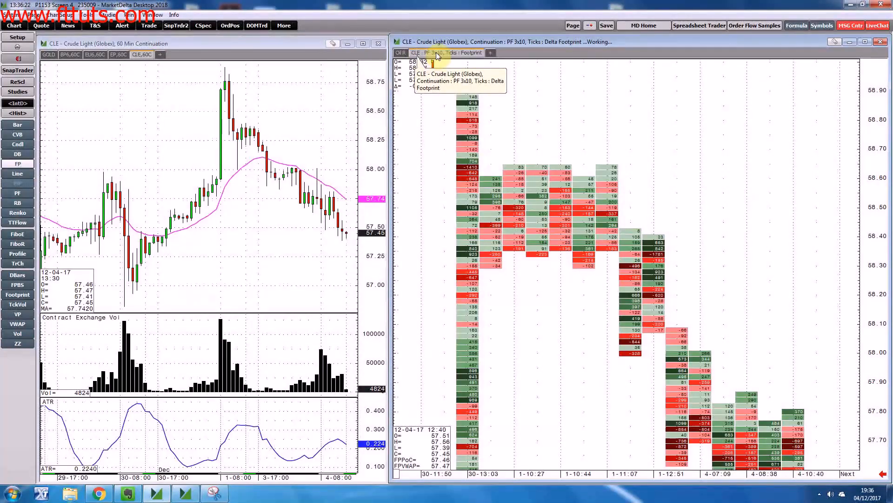
- Set the footprint study's source type to Bar on the second chart tab
right_click(488, 198)
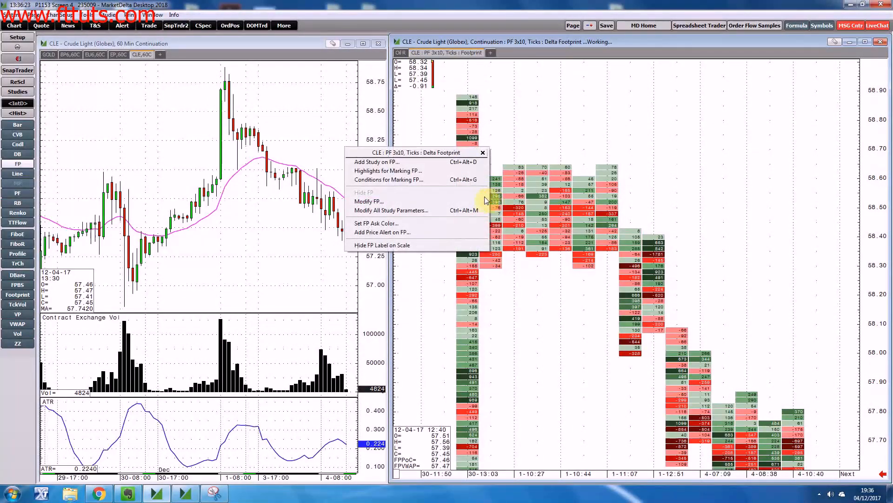
click(435, 209)
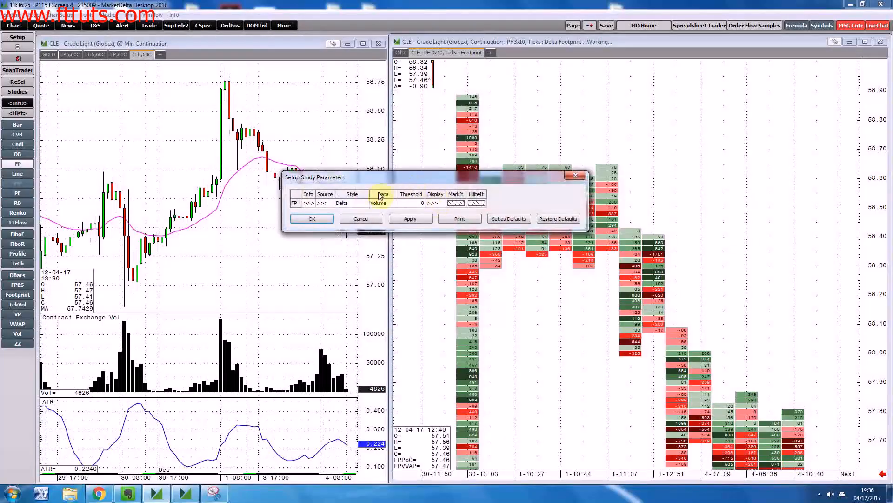
click(329, 204)
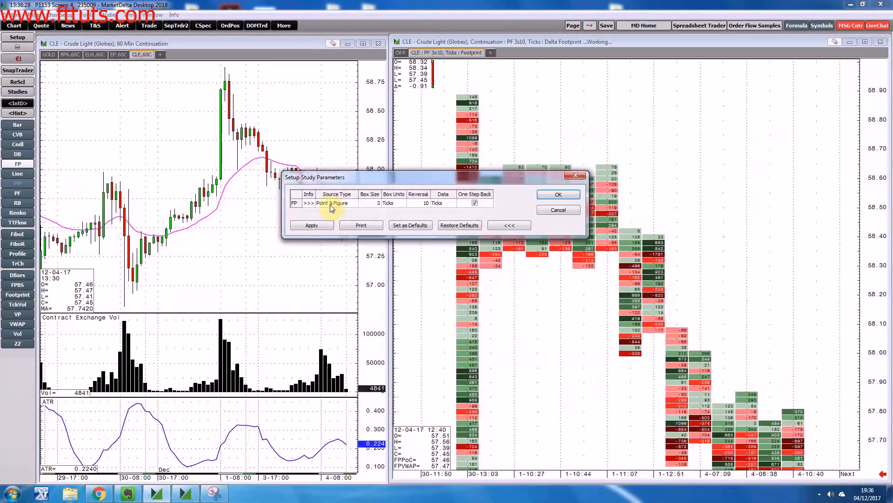
click(331, 204)
click(332, 204)
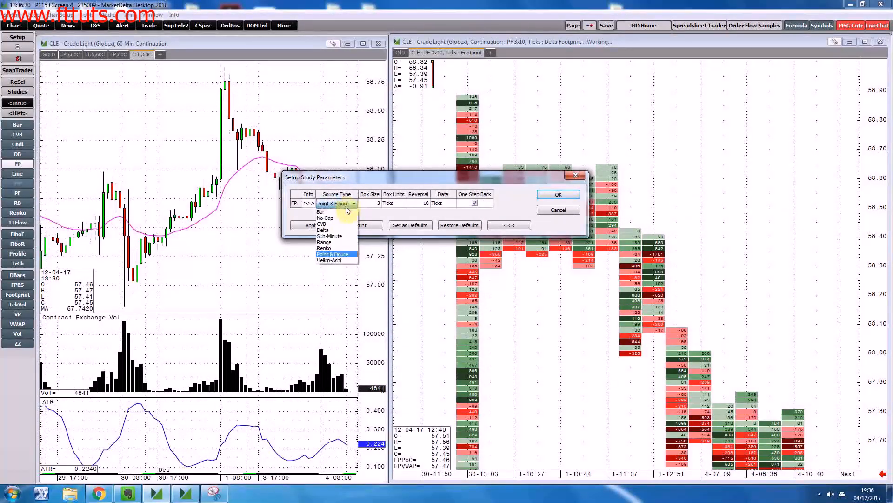
click(332, 215)
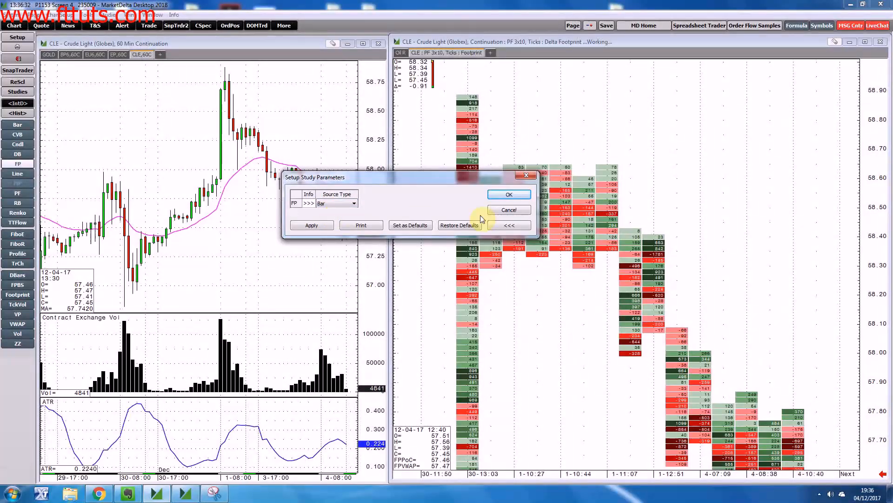
click(510, 194)
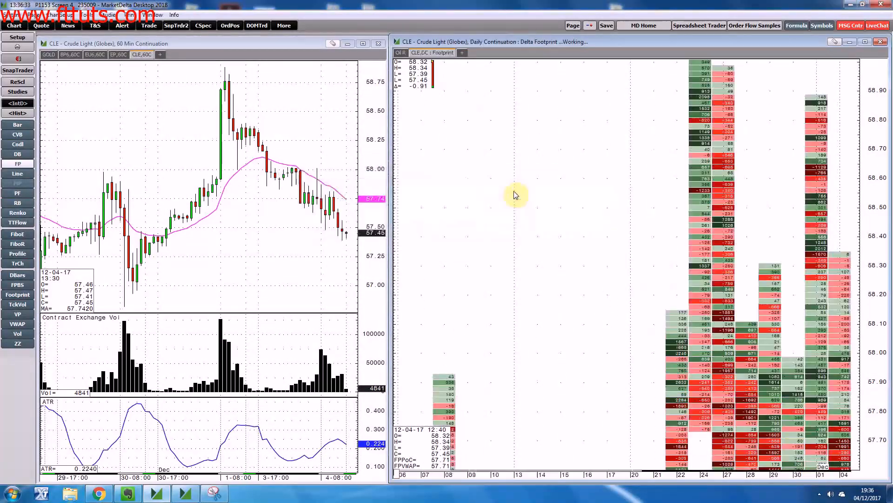
- Set the interval of the second tab's footprint chart to 5 minutes
right_click(517, 43)
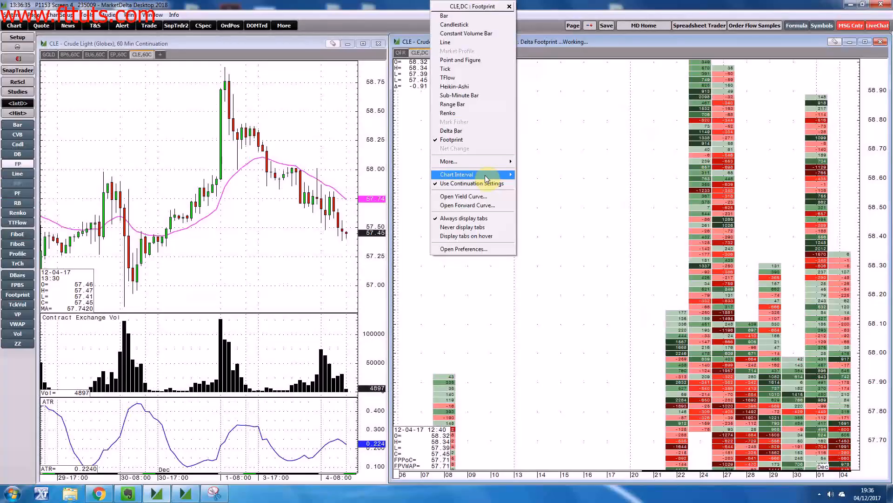
mouse_move(458, 174)
click(376, 186)
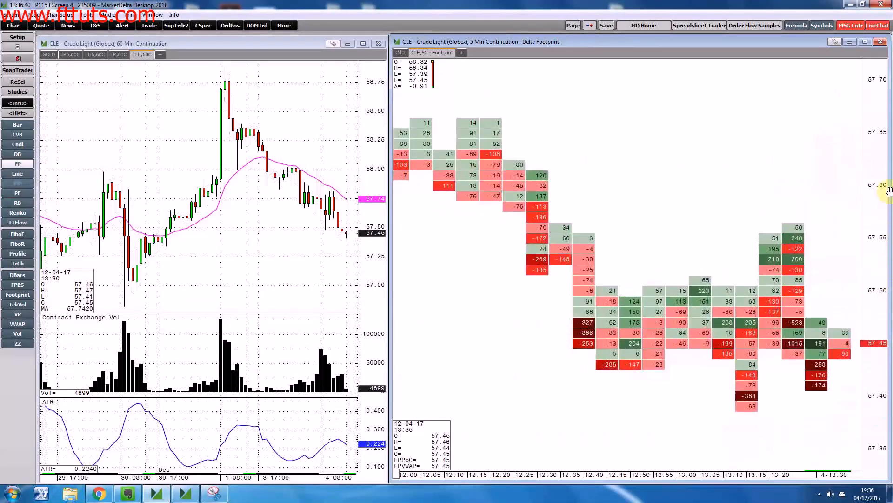
- Rename the second chart tab to Oil 5min and compare it with the Oil R tab
right_click(443, 52)
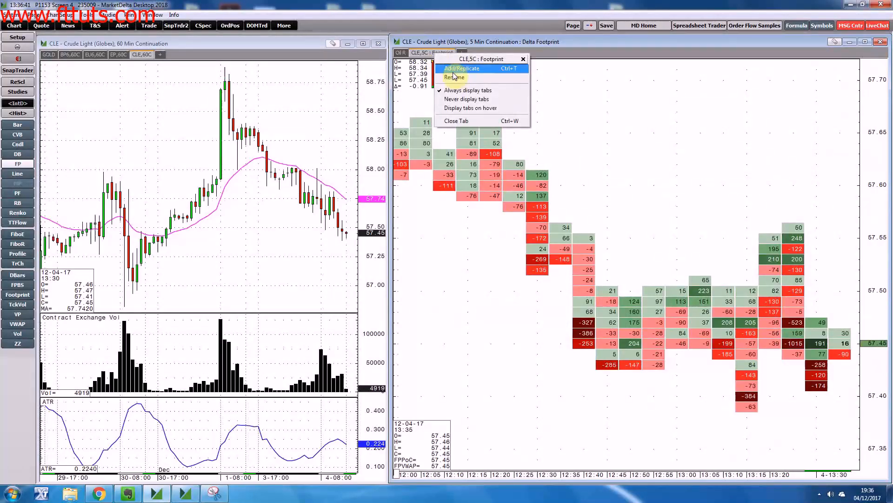
click(458, 80)
text(Oil 5min)
key(Return)
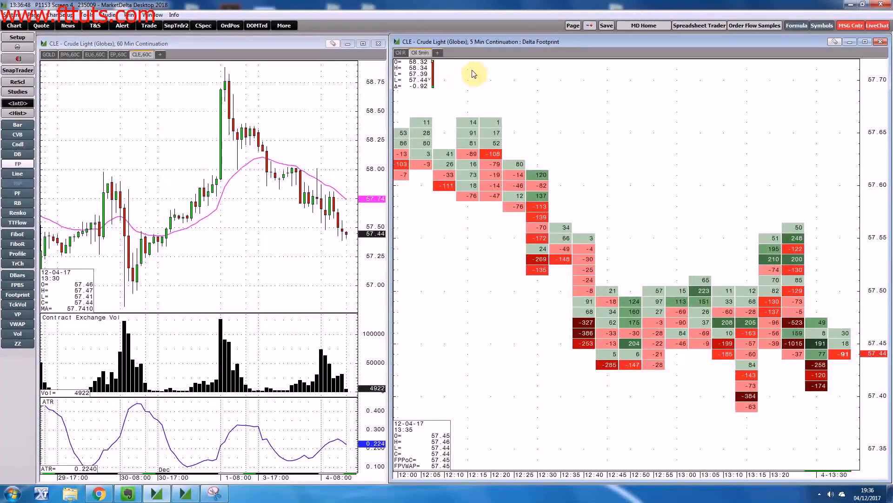
click(401, 55)
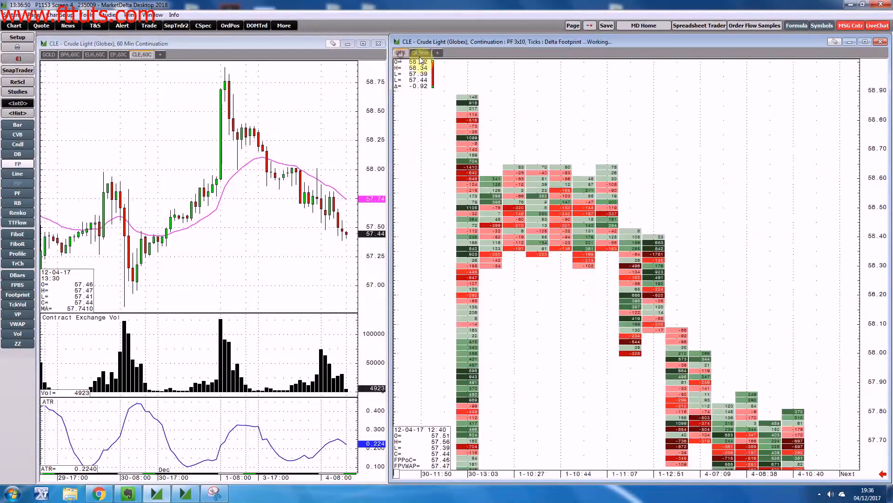
click(424, 55)
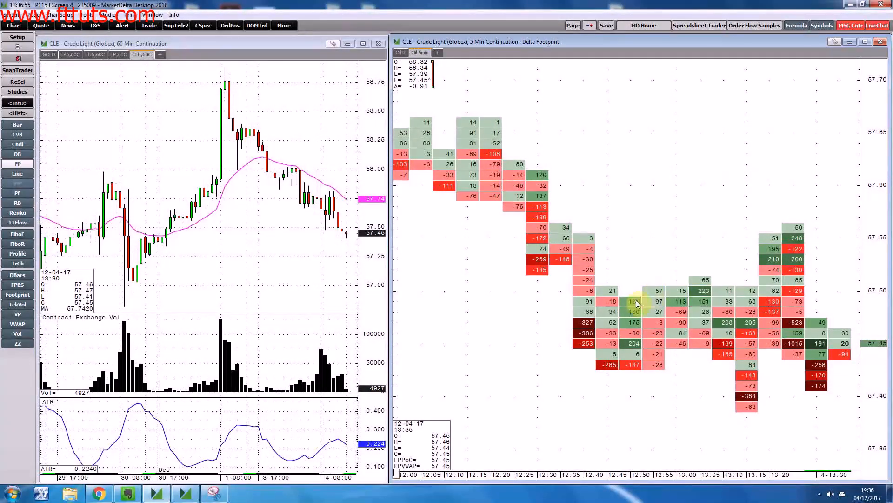
- Set the 5-minute footprint study's style to Bid x Ask with Volume data
right_click(627, 314)
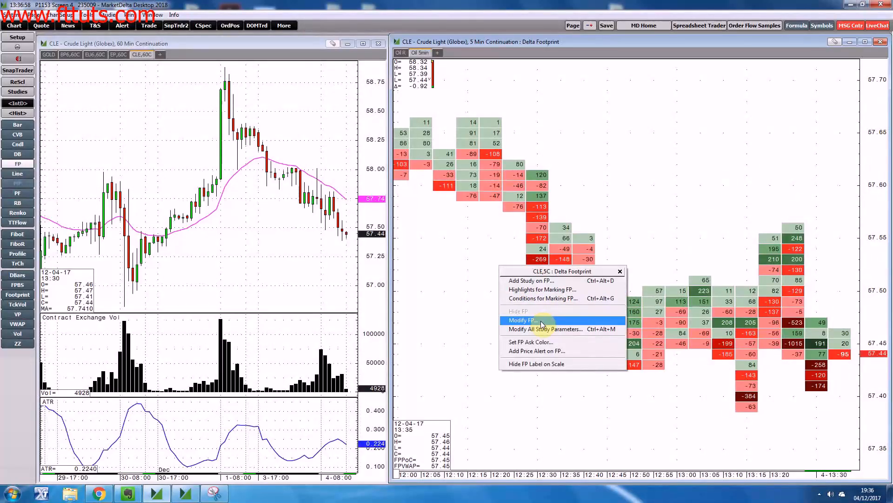
click(539, 320)
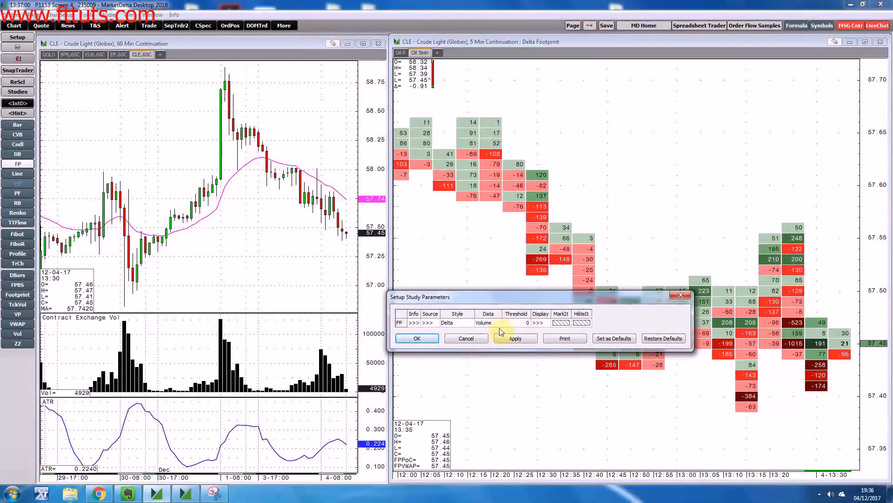
drag(486, 299, 630, 60)
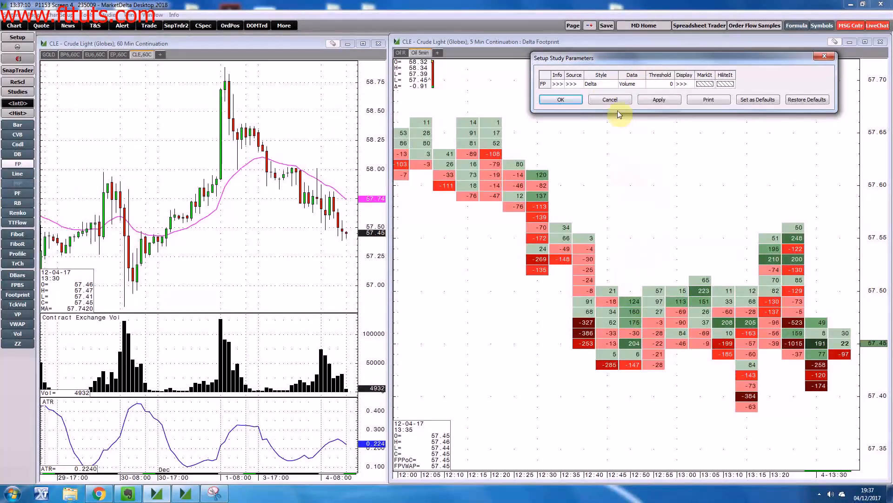
click(594, 85)
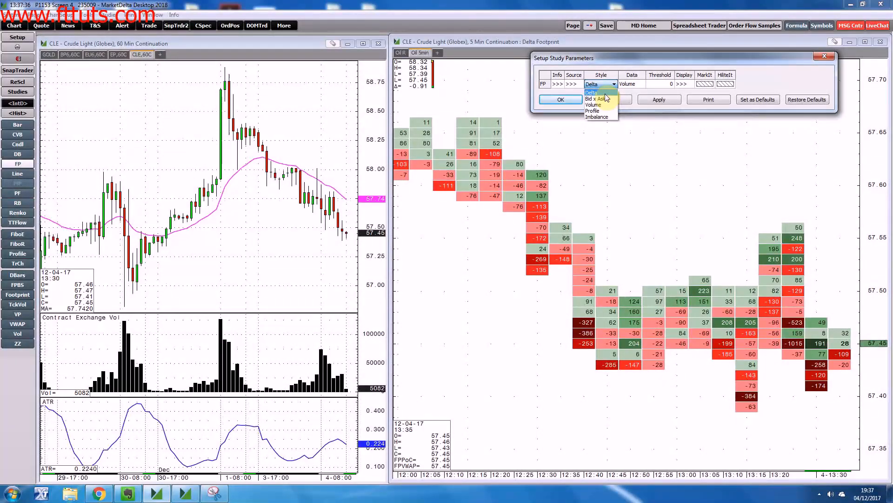
click(605, 94)
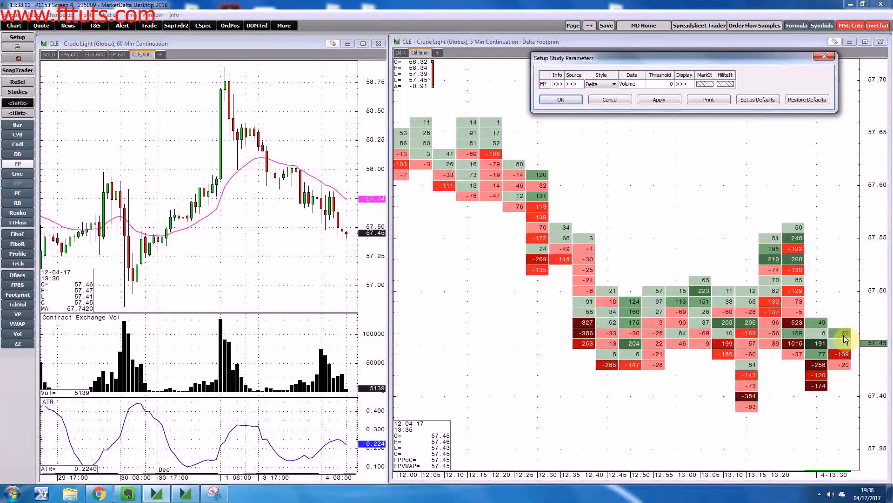
click(614, 85)
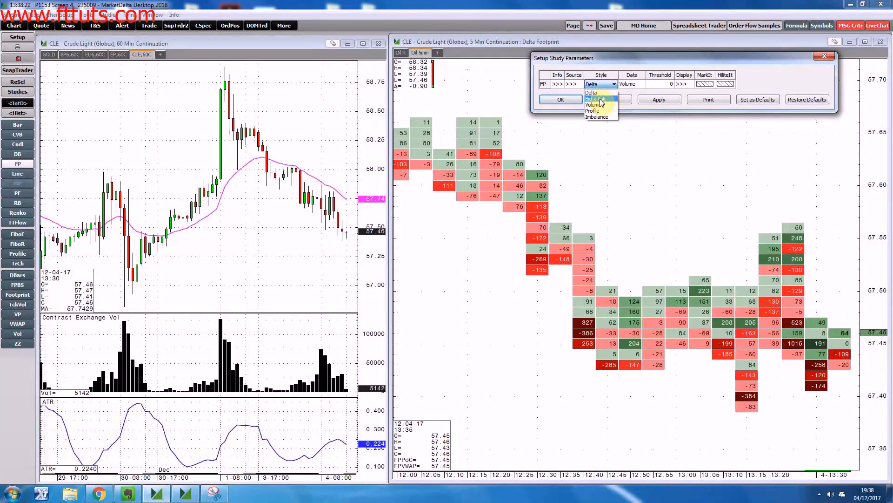
click(600, 100)
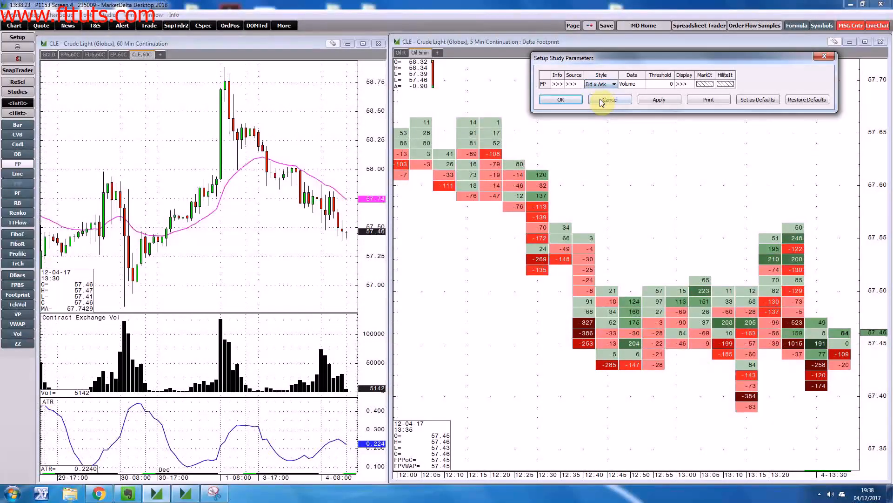
click(656, 99)
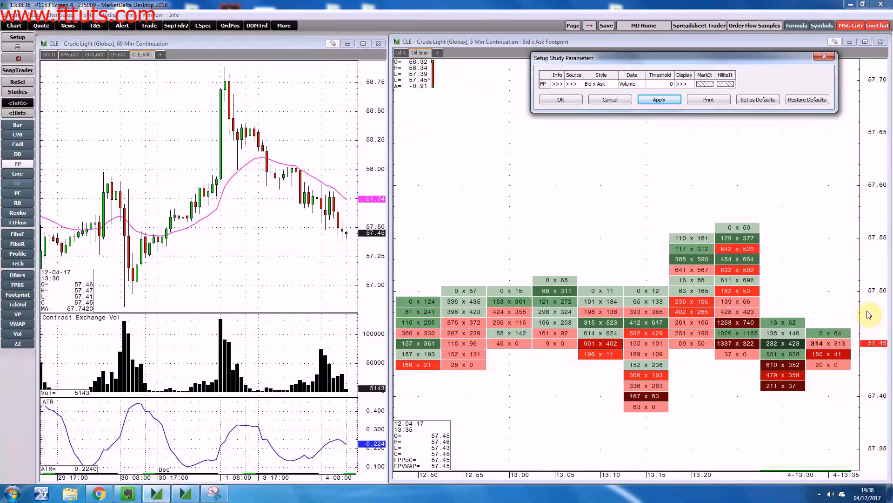
click(562, 100)
- Enlarge and recentre the latest footprint bars to examine the bid and ask volumes at each price
drag(879, 279, 858, 250)
drag(809, 272, 747, 112)
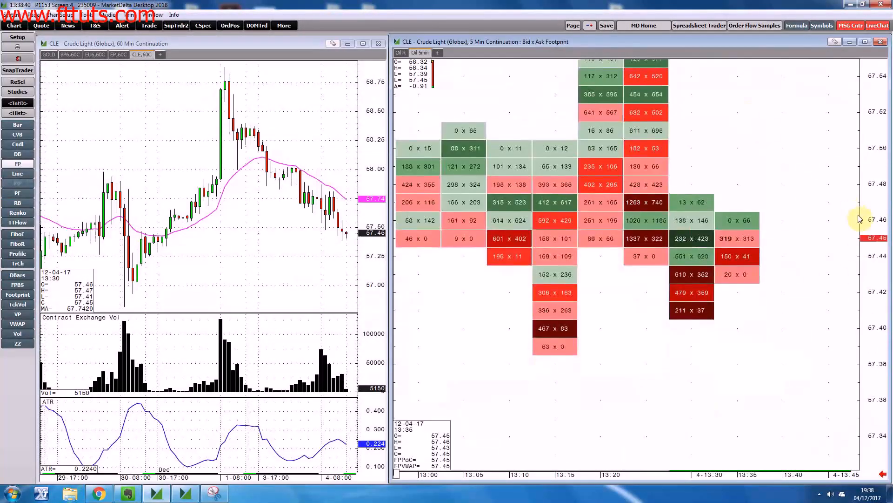
drag(877, 214, 850, 236)
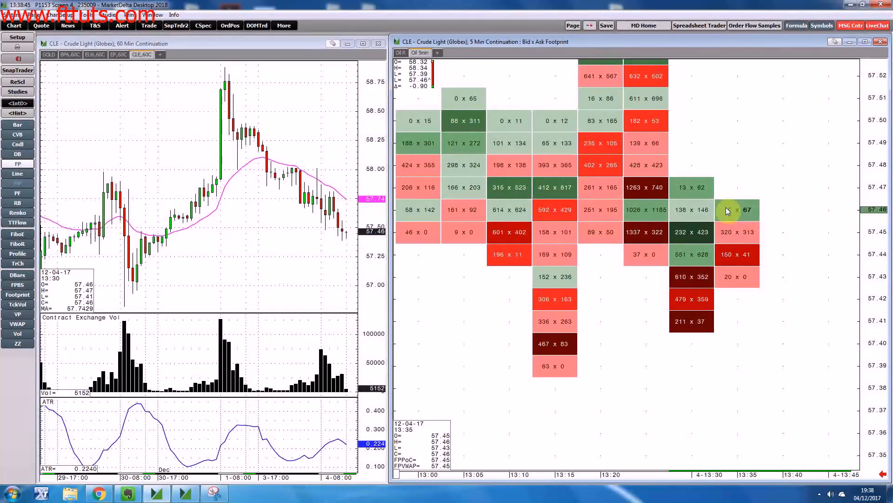
mouse_move(728, 211)
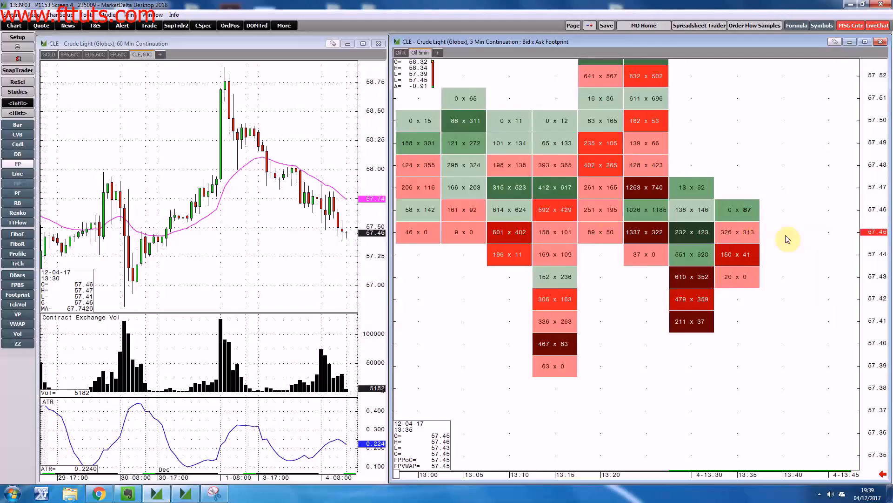
mouse_move(750, 235)
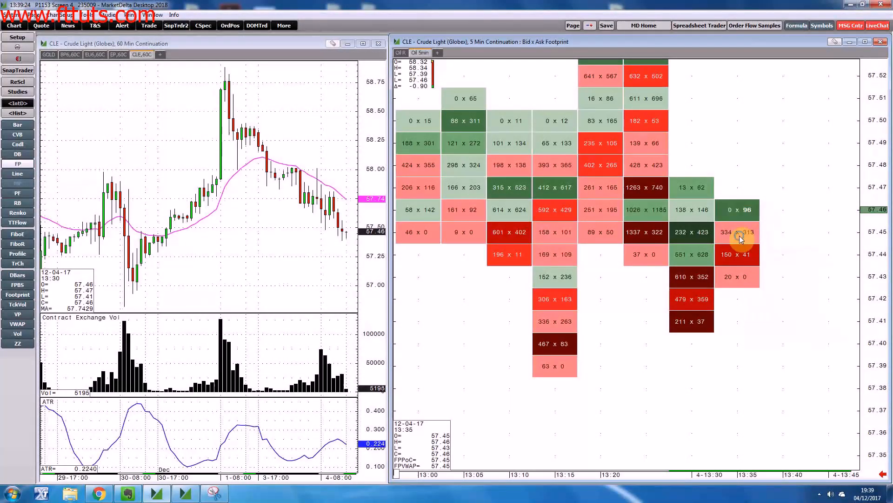
- Change the footprint study's style to Volume and uncover the bars for viewing
right_click(740, 237)
click(664, 244)
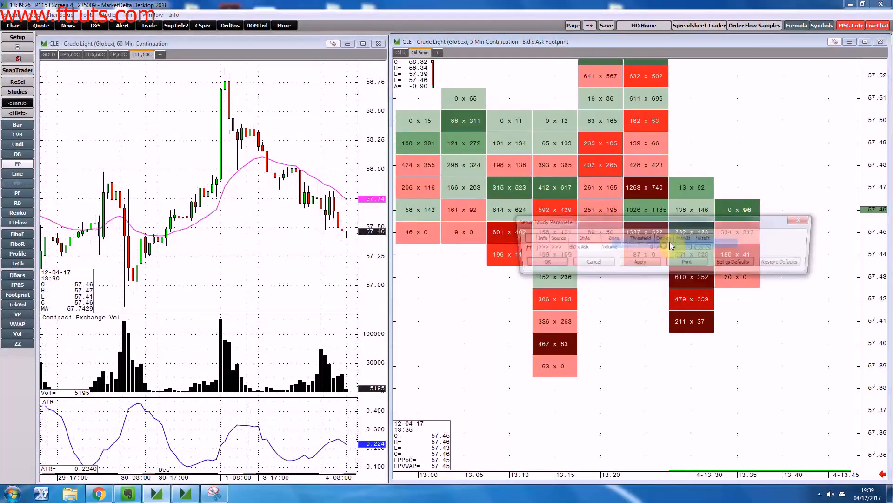
click(580, 247)
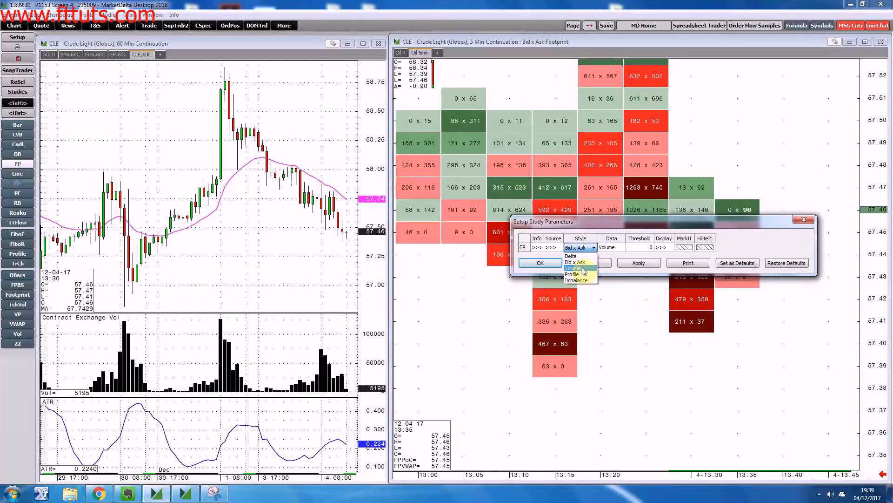
click(577, 268)
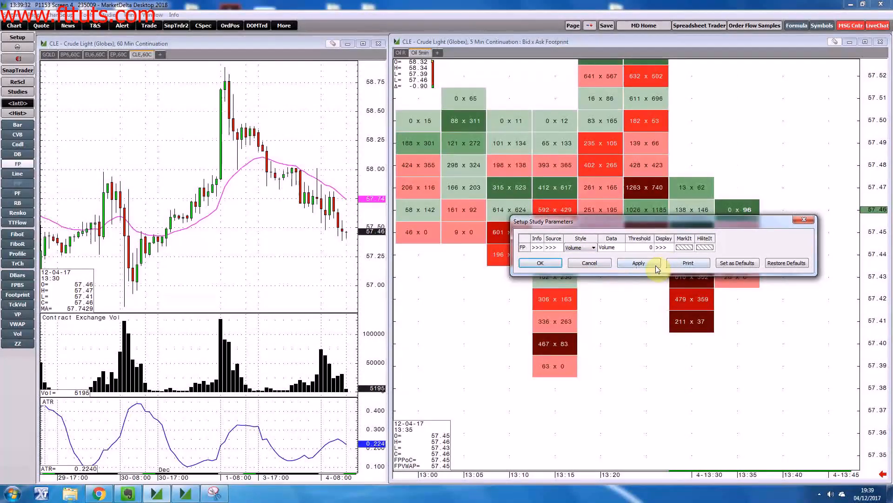
click(653, 264)
drag(682, 223, 684, 400)
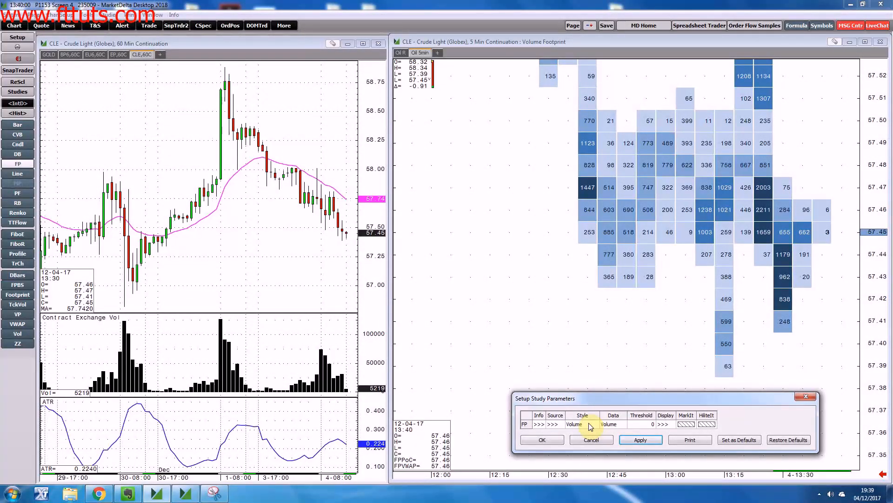
- Change the footprint study's style to Profile and look over the resulting bars
click(590, 425)
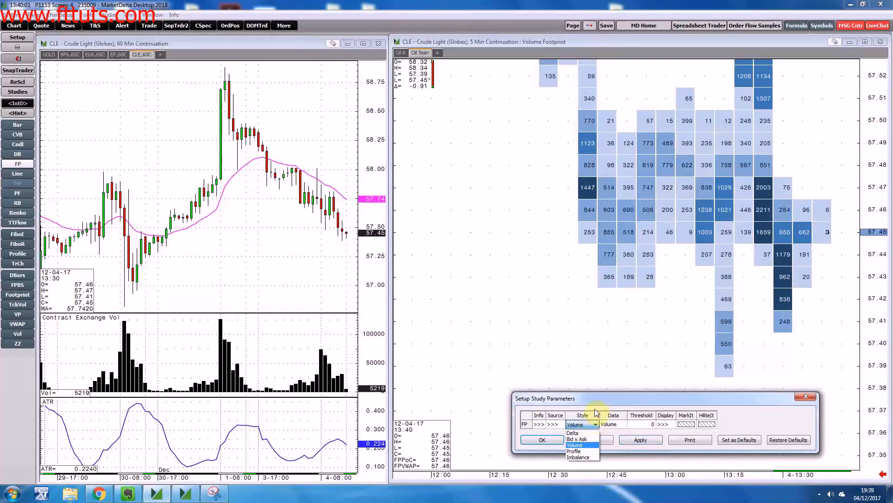
click(516, 215)
click(594, 425)
click(581, 451)
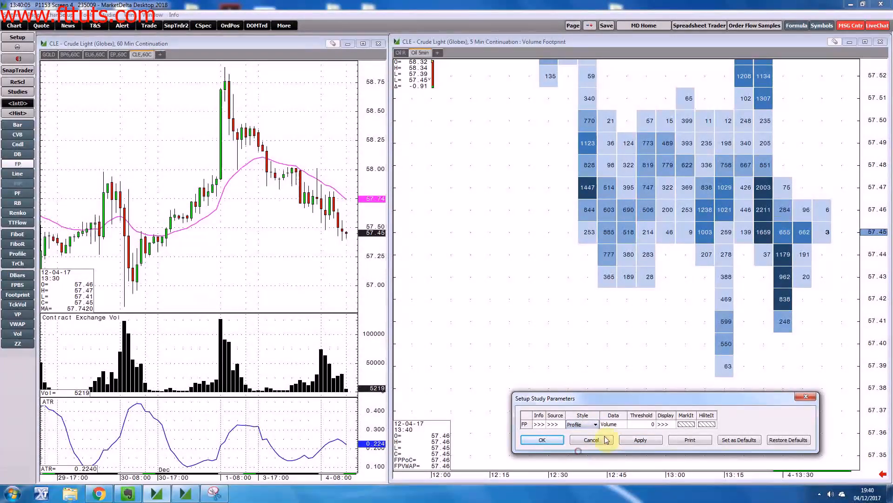
click(645, 440)
drag(673, 399, 731, 361)
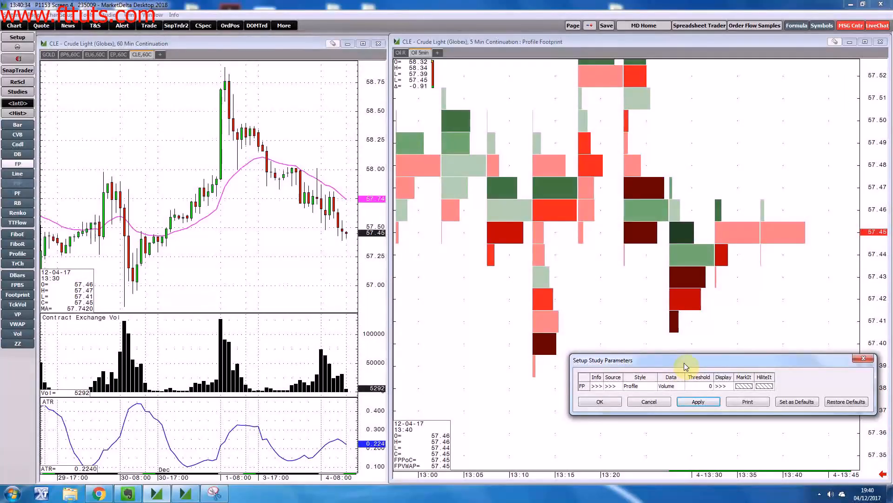
- Apply the Imbalance style to the 5-minute footprint study and move the parameters dialog aside
click(648, 386)
click(653, 386)
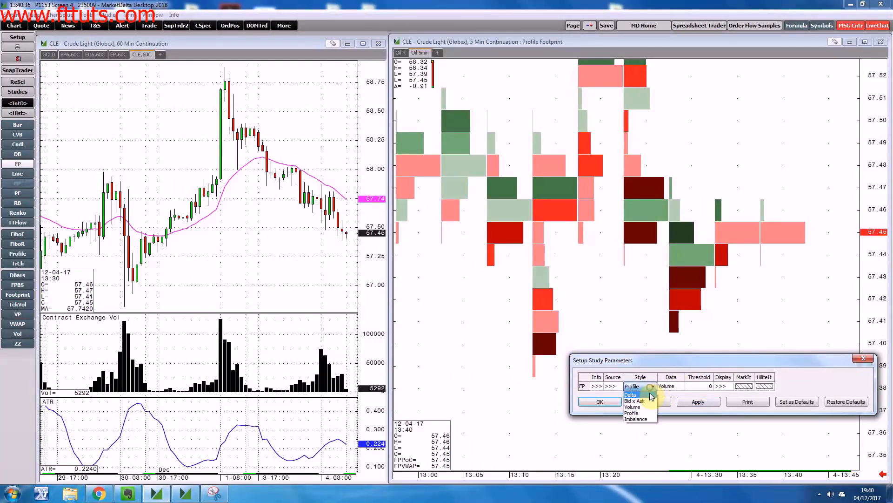
click(649, 419)
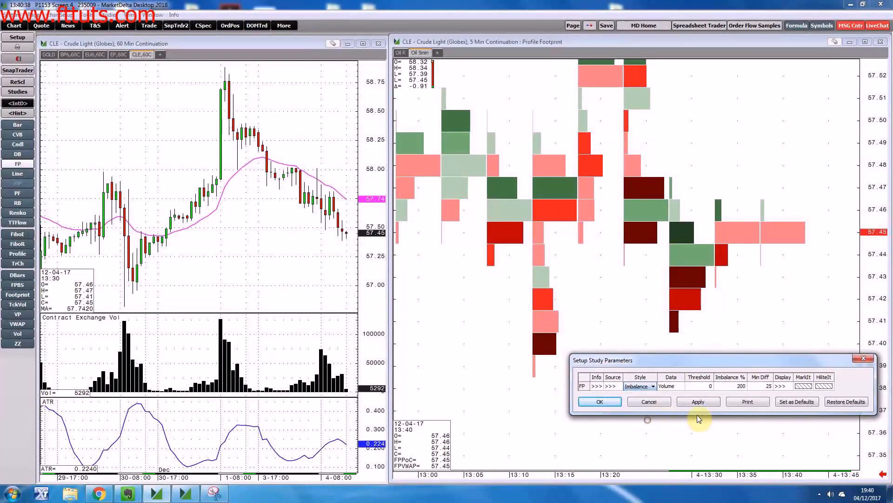
click(700, 402)
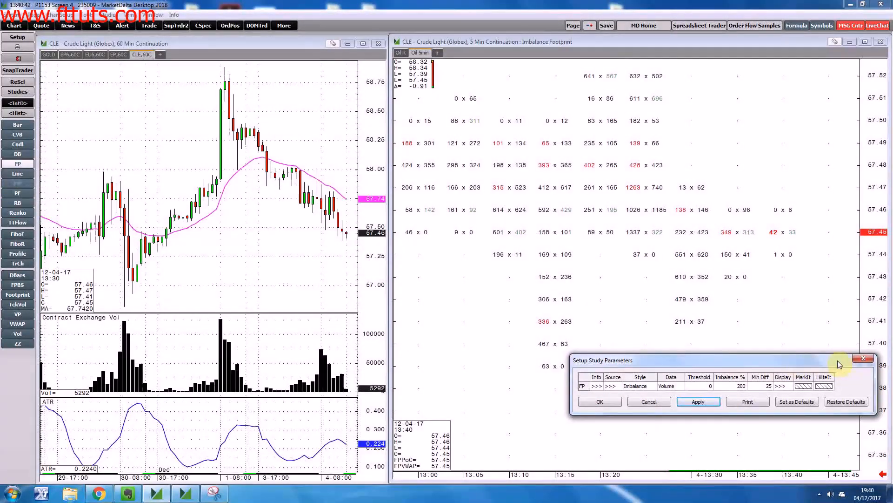
drag(813, 361, 745, 357)
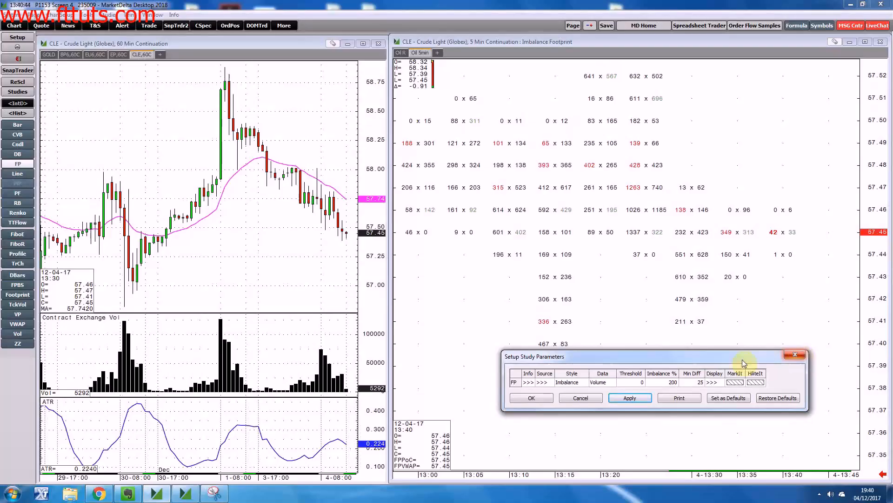
- Confirm the Imbalance style for the 5-minute footprint study and look over the bid and ask volumes in the latest bars
click(568, 385)
click(570, 385)
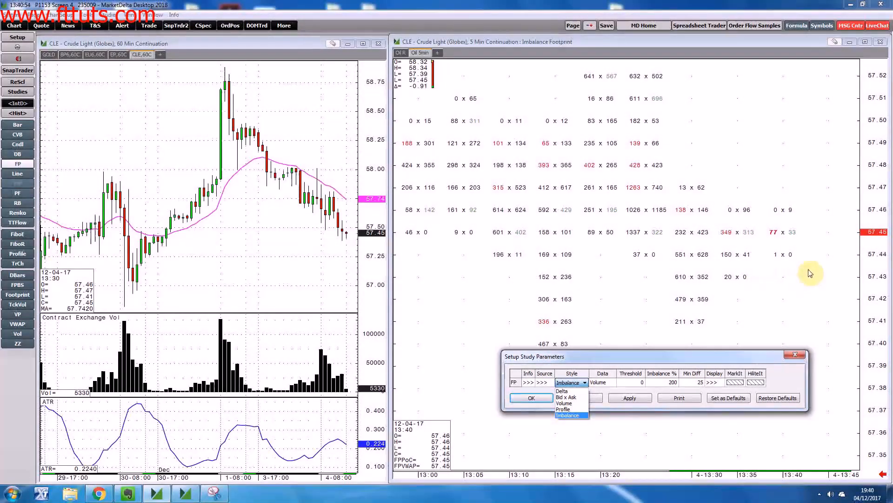
click(623, 400)
click(629, 400)
click(640, 403)
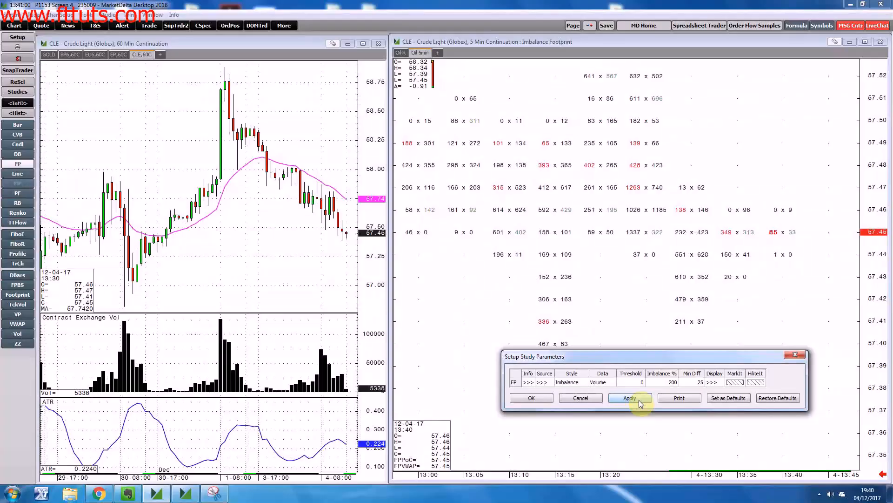
click(543, 401)
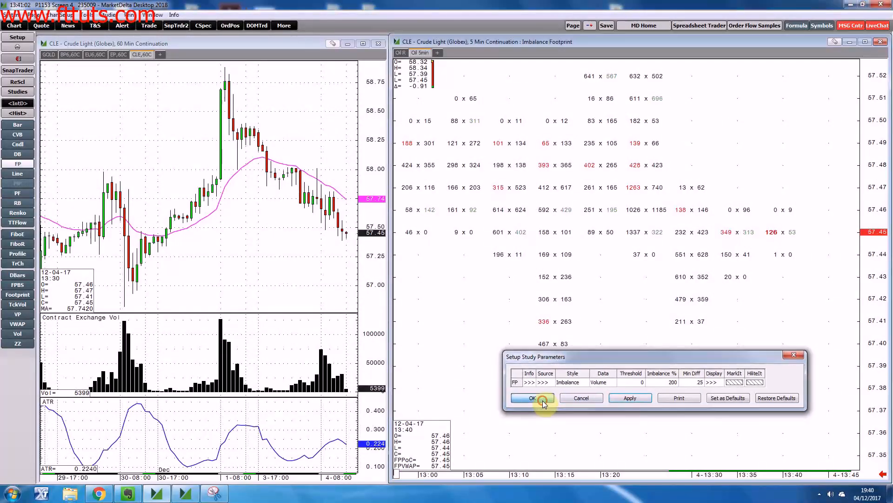
mouse_move(771, 261)
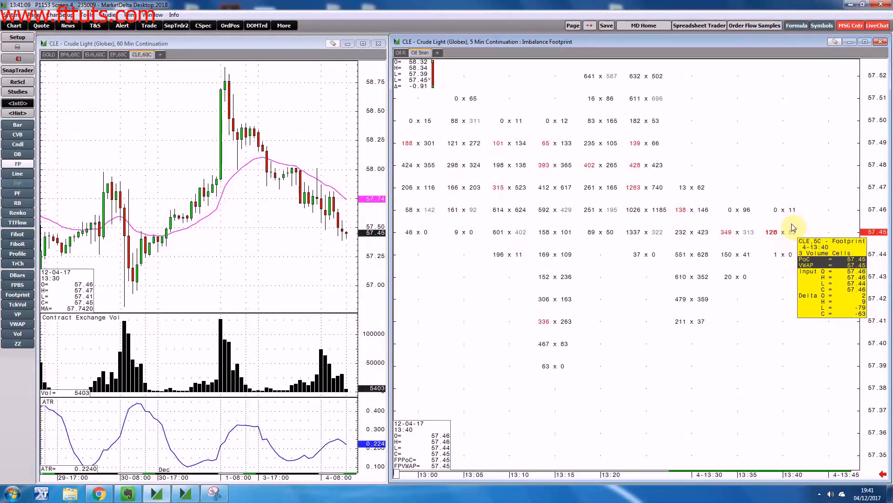
drag(776, 285, 772, 339)
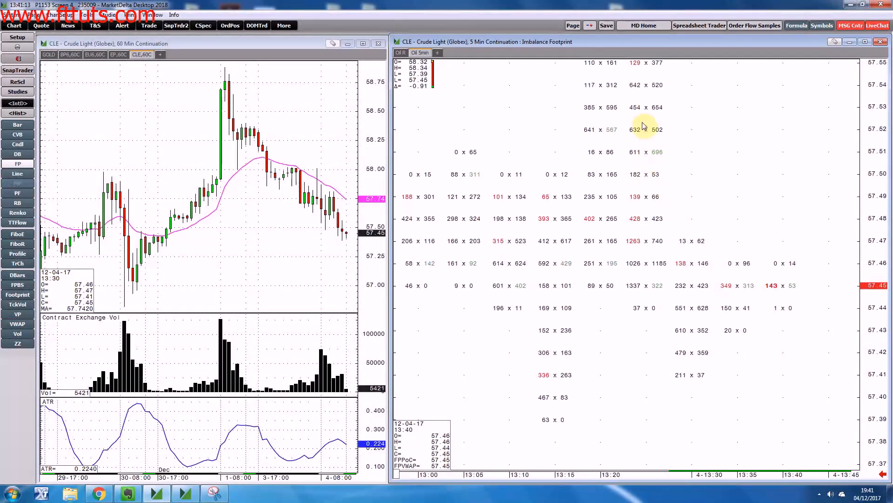
mouse_move(647, 179)
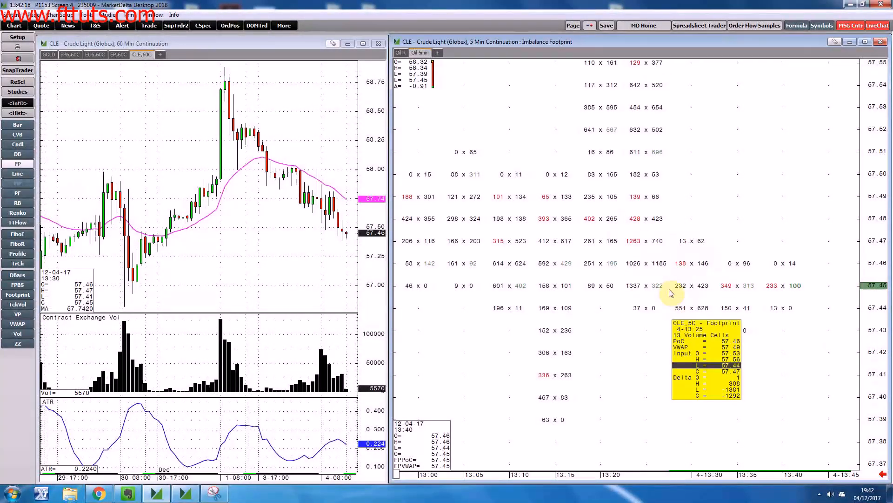
mouse_move(677, 232)
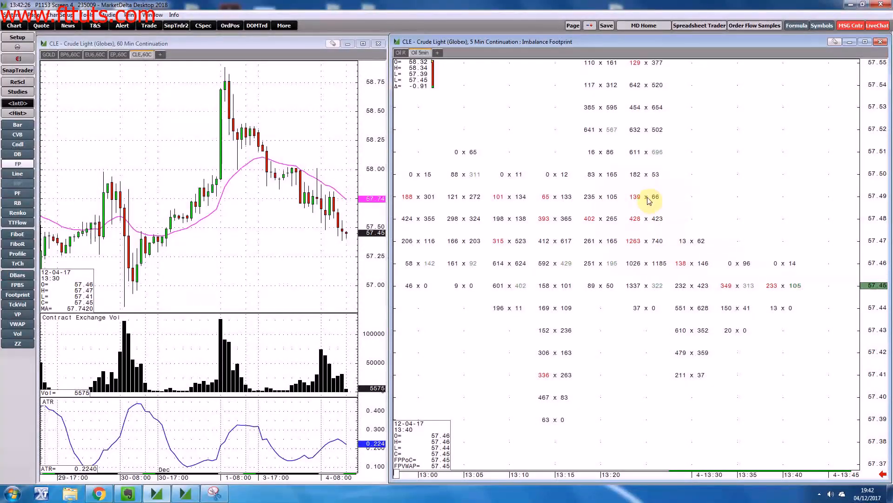
- Place a horizontal line at 57.47 on the footprint chart and try to remove it
click(874, 197)
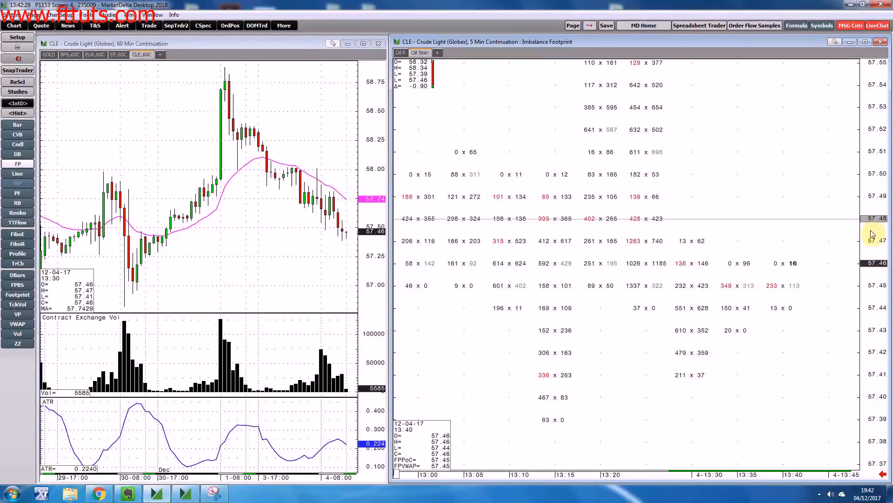
click(877, 246)
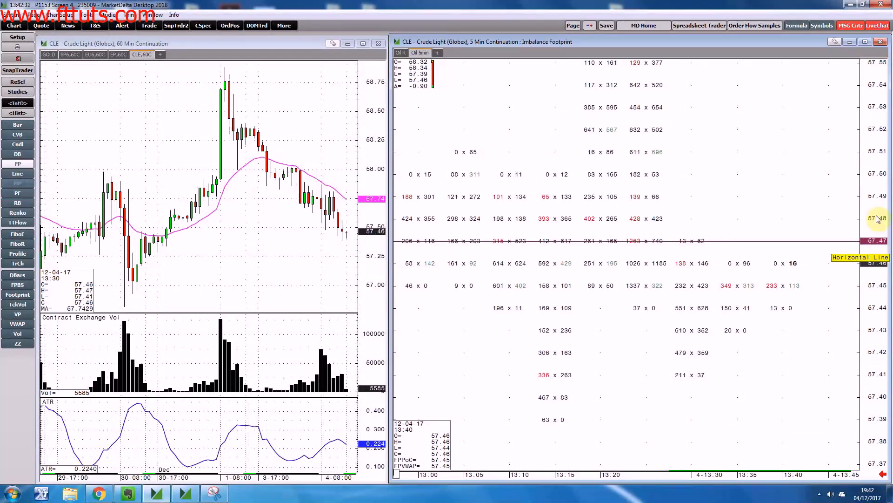
click(877, 184)
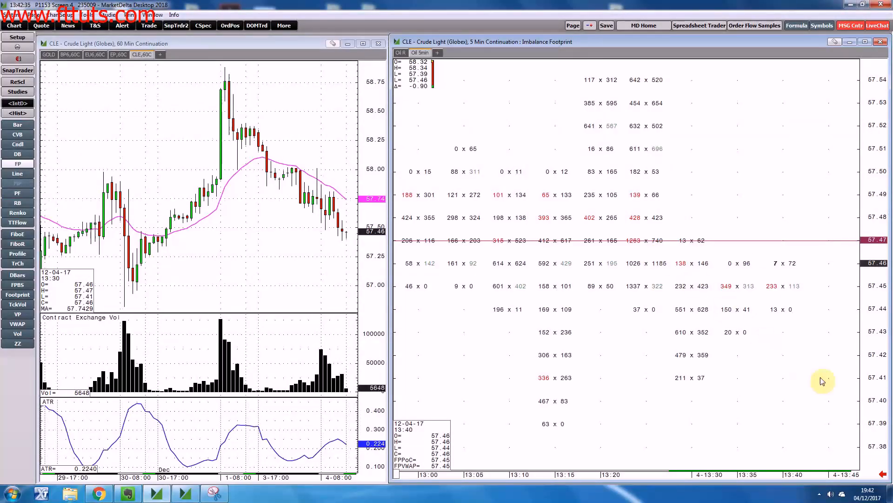
right_click(877, 246)
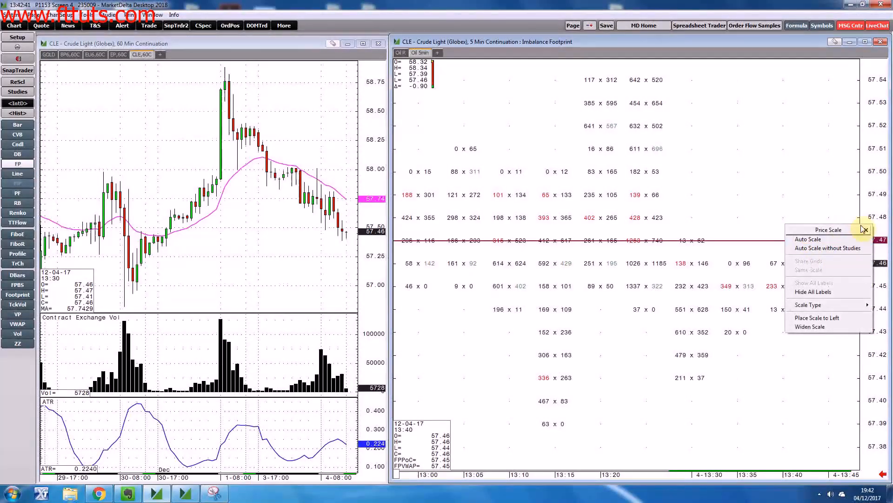
right_click(748, 241)
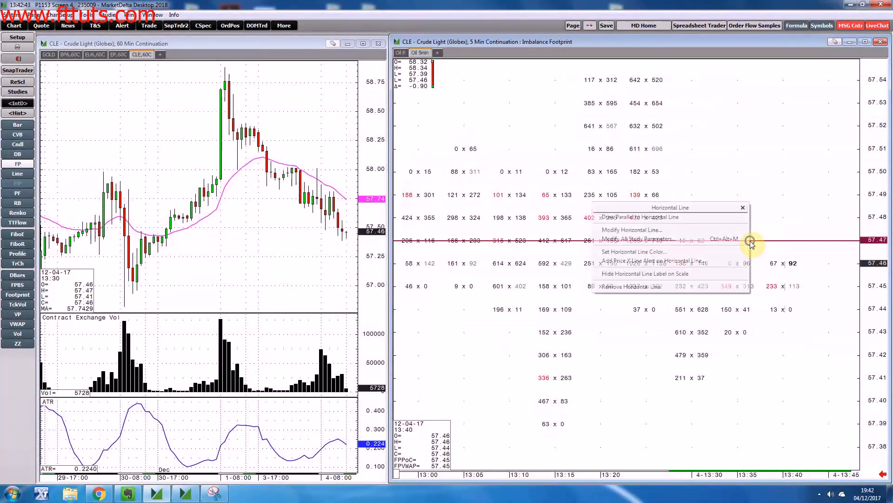
click(670, 284)
- Set the footprint study's ask cell colour to bright green and check the bid cell colour in the display settings
right_click(638, 219)
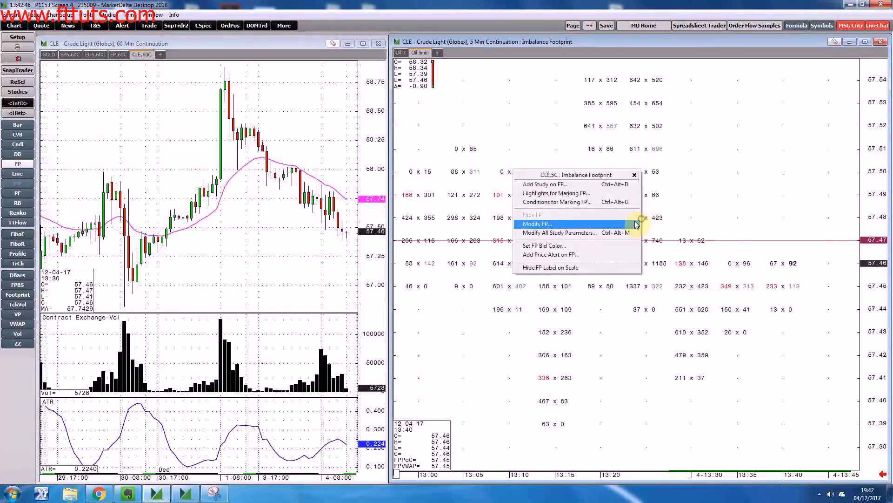
click(573, 232)
click(496, 230)
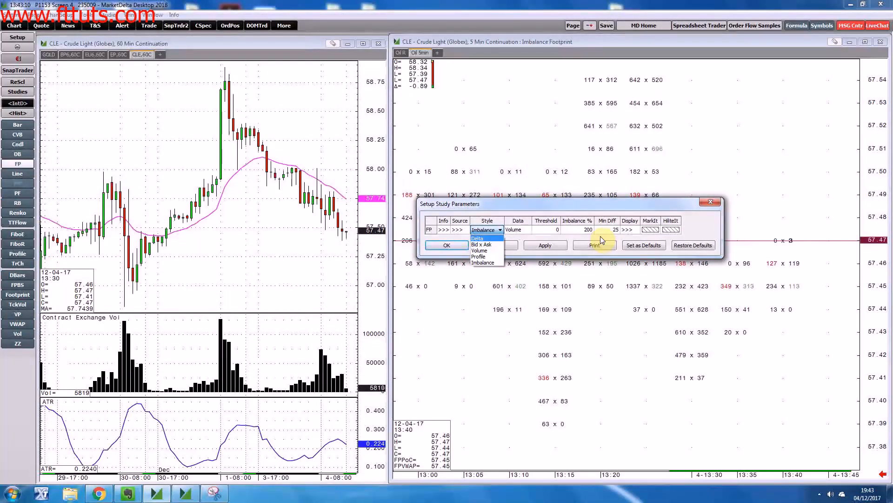
click(634, 232)
click(634, 231)
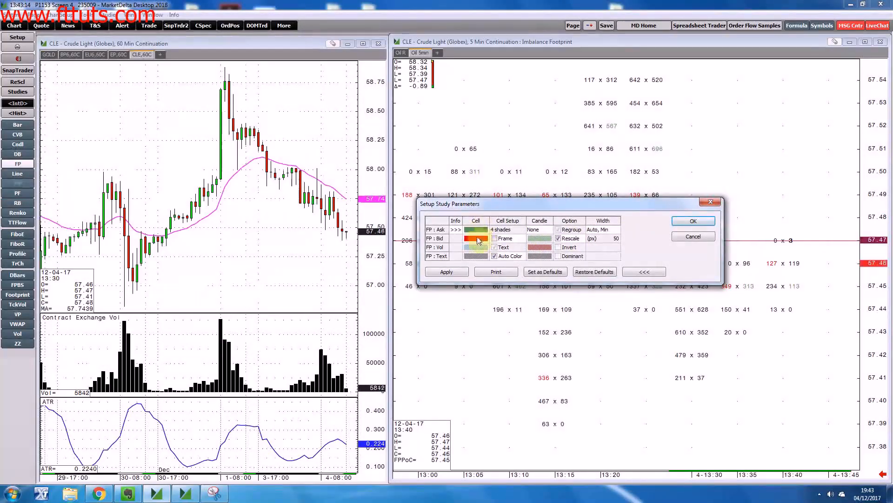
click(479, 240)
click(488, 247)
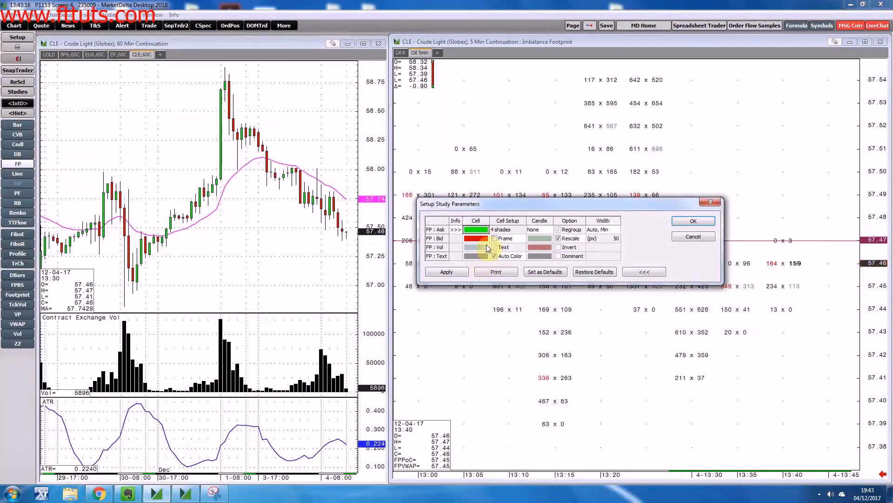
click(487, 241)
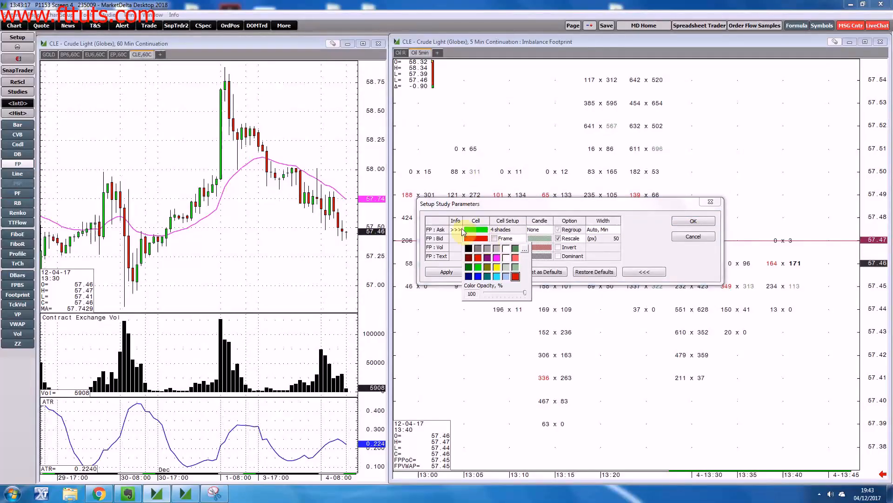
click(568, 201)
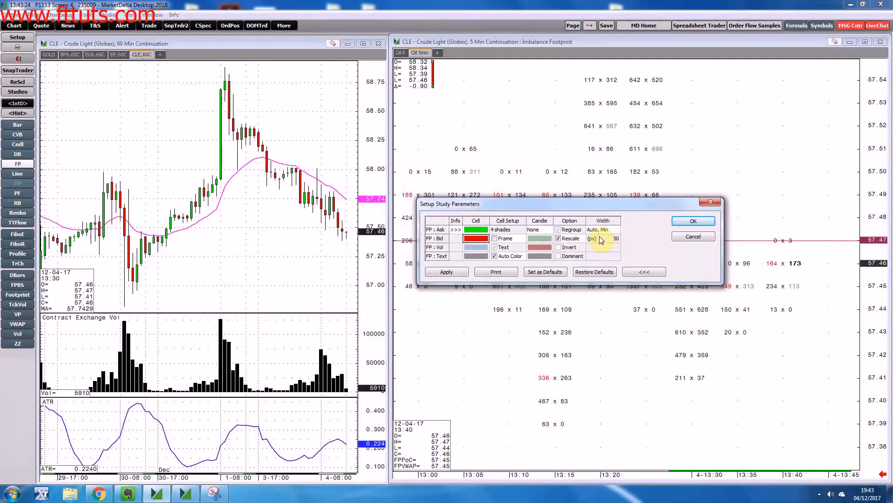
- Add 10 px candles beside the footprint bars, with bright green as the first candle colour
click(542, 229)
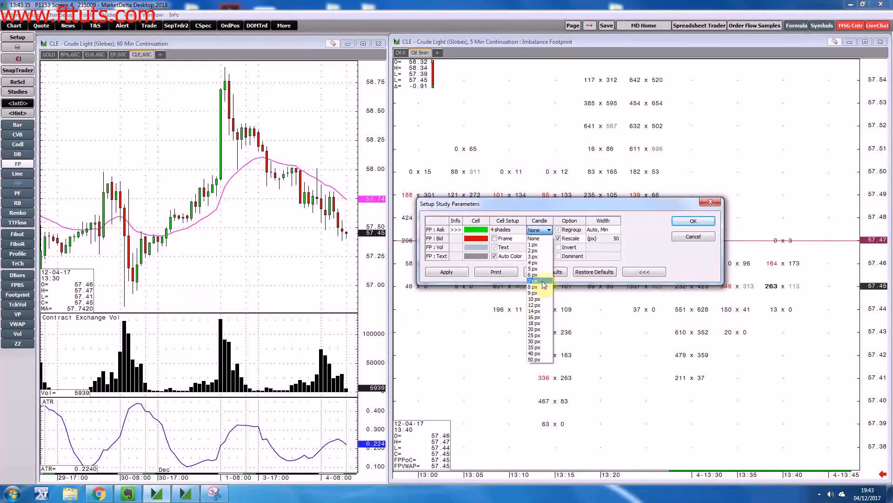
click(541, 301)
click(547, 238)
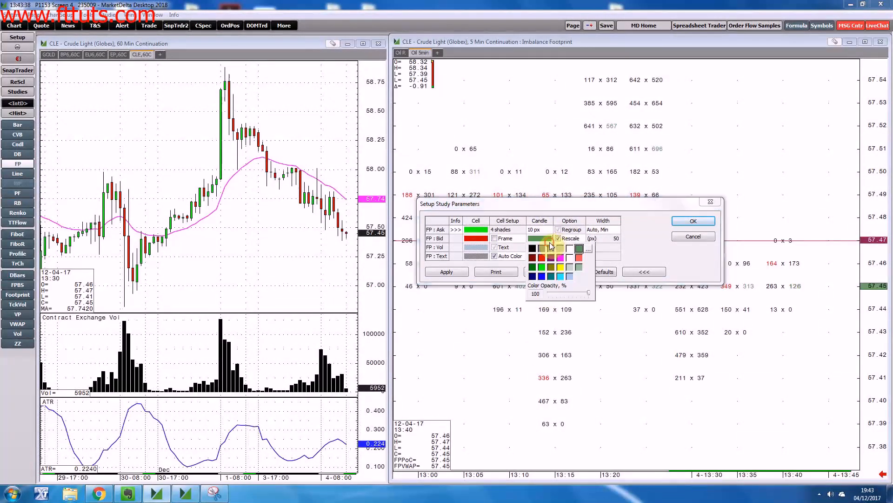
click(543, 267)
click(688, 226)
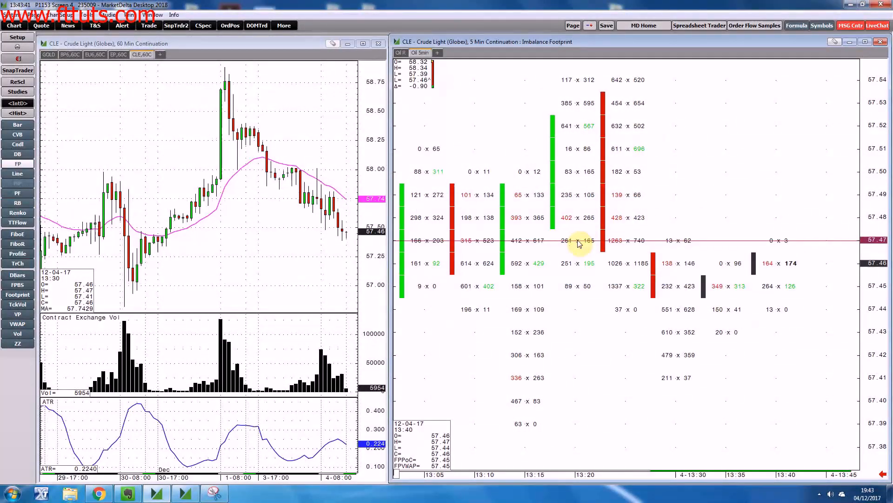
drag(619, 133, 598, 188)
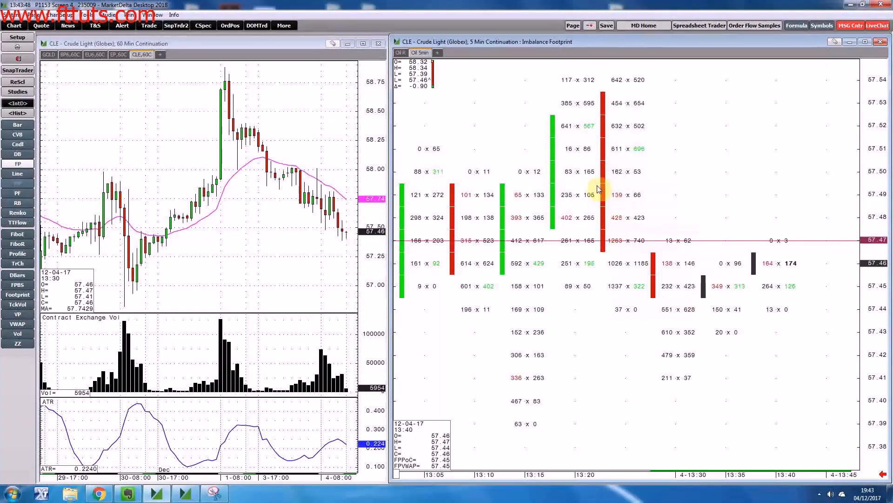
drag(599, 255, 650, 297)
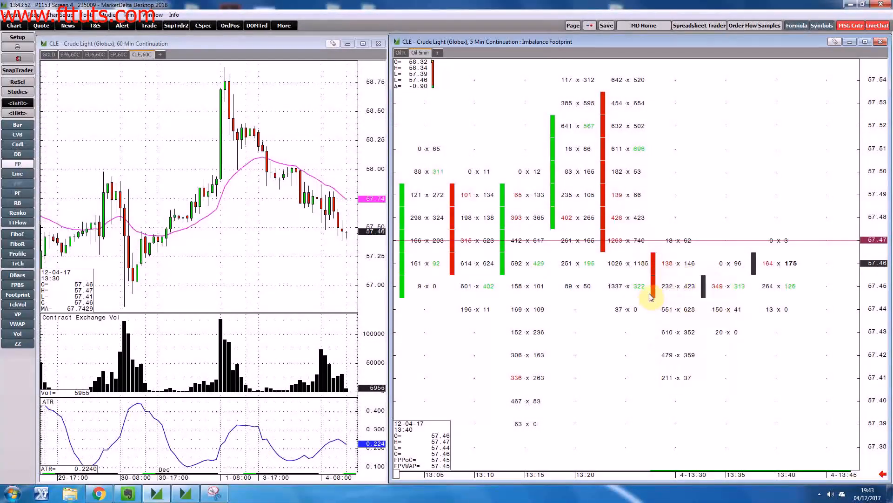
click(653, 300)
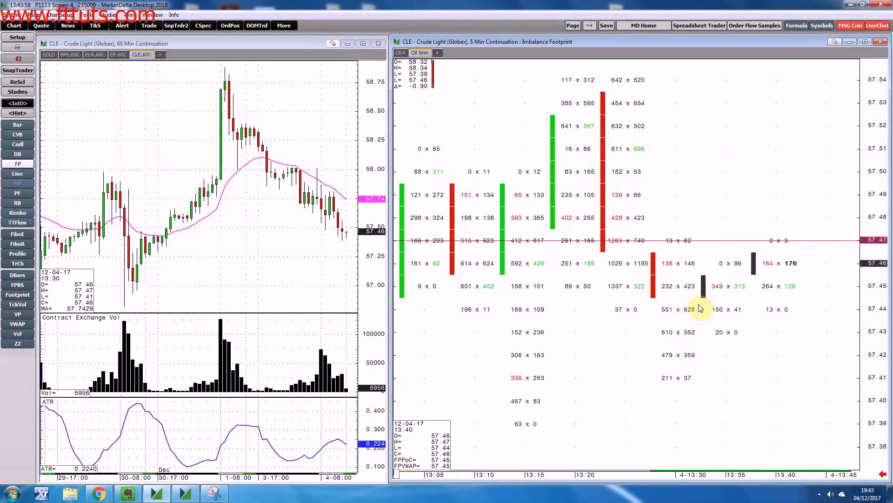
- Change the 5-minute footprint study's style from Imbalance to Bid x Ask
right_click(634, 172)
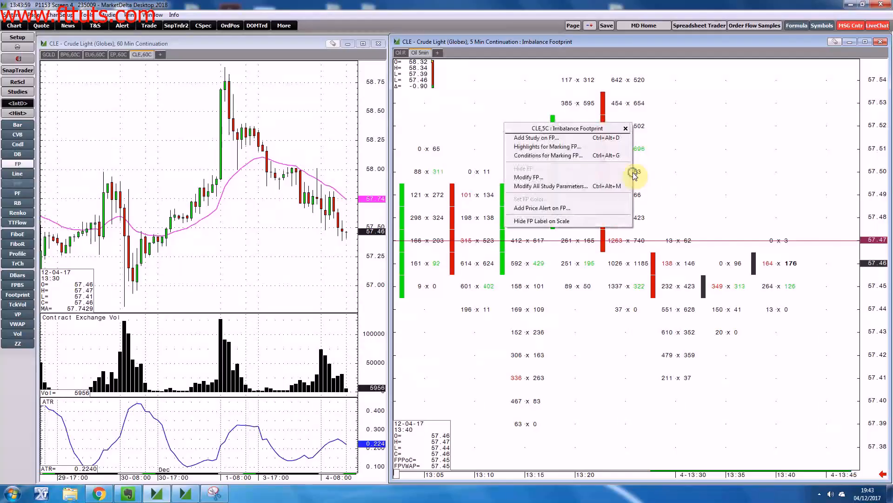
click(577, 177)
click(494, 179)
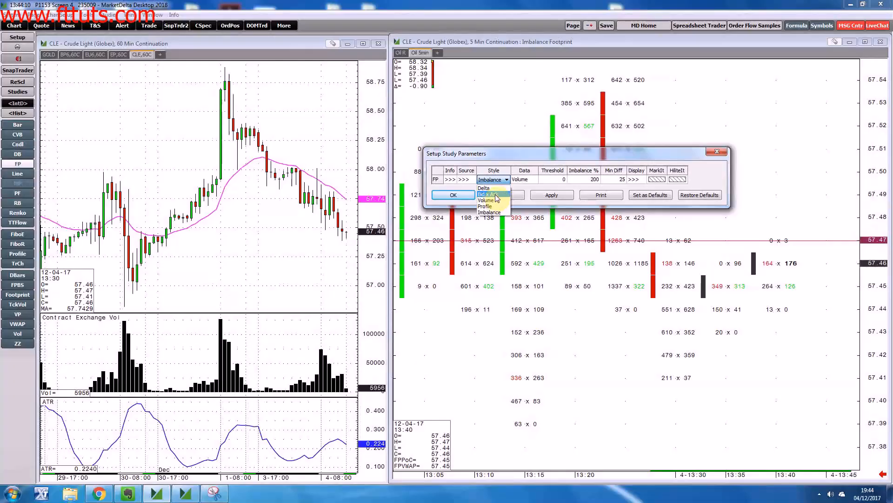
click(495, 195)
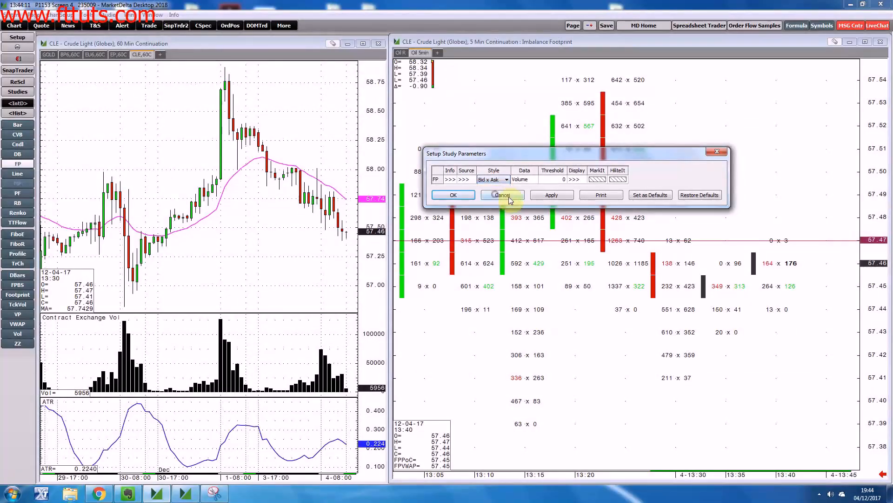
click(561, 197)
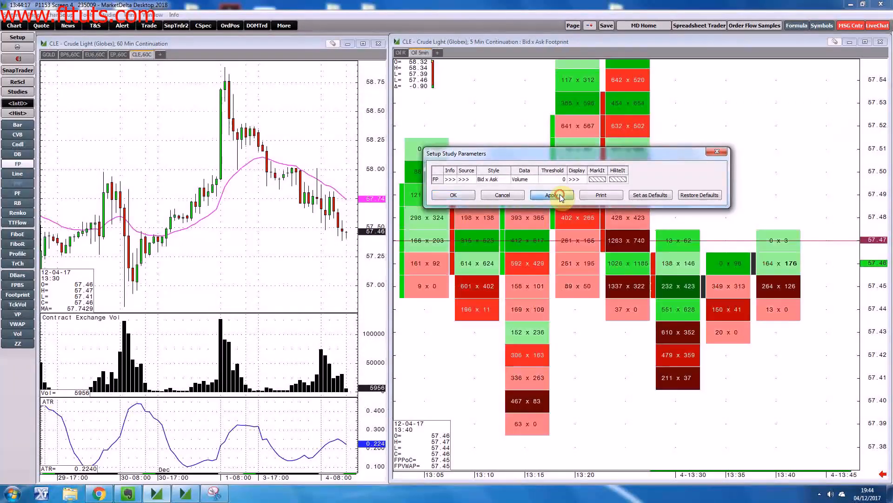
click(458, 195)
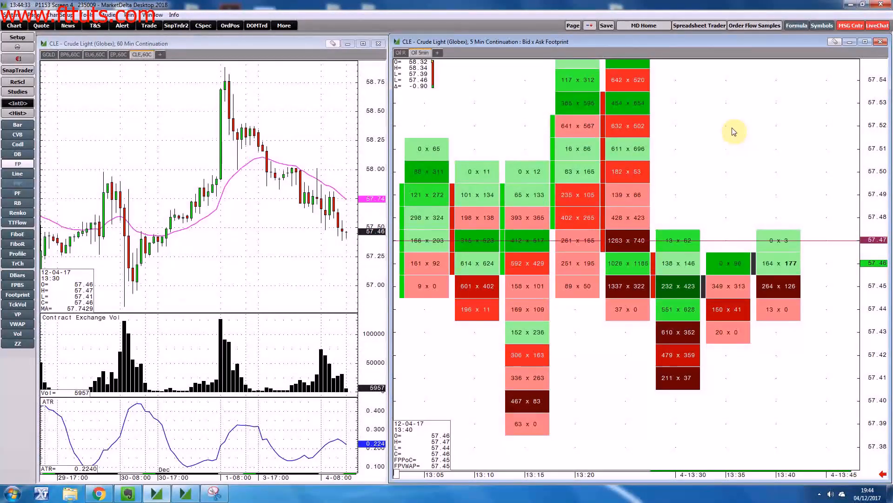
- Add the Volume-Weighted Average Price (VWAP) study as an overlay applied to the 5-minute footprint
right_click(697, 142)
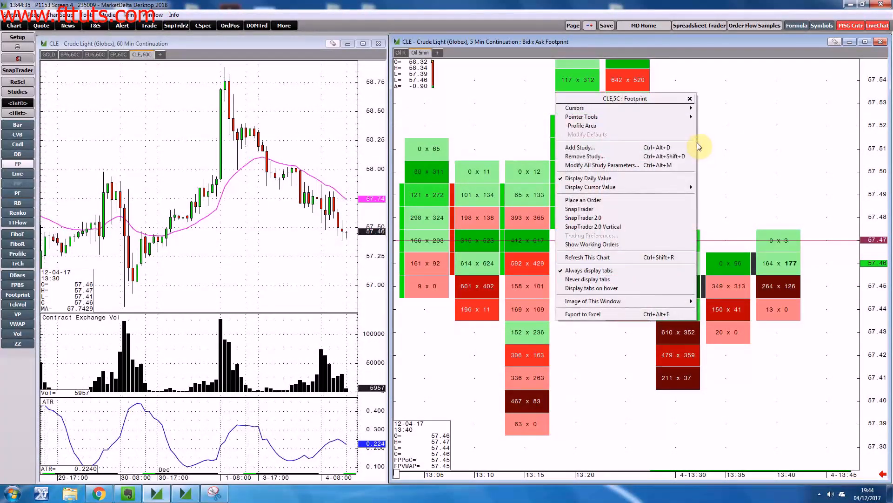
click(625, 148)
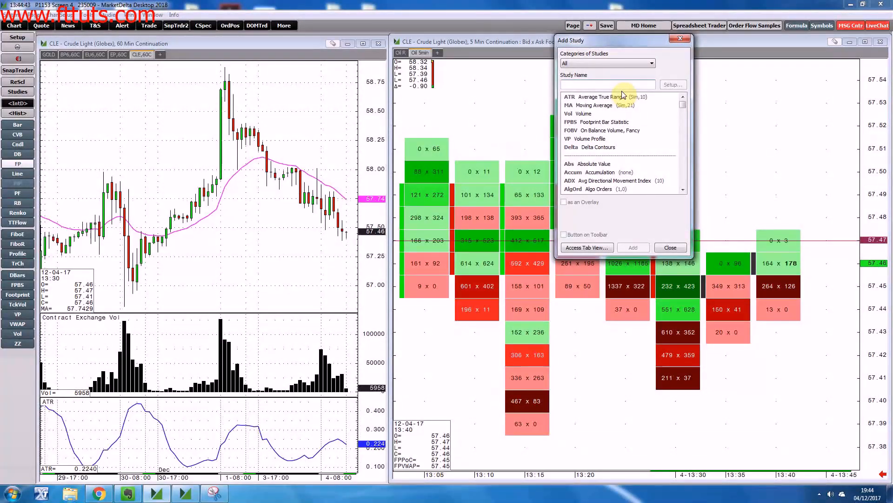
text(wv)
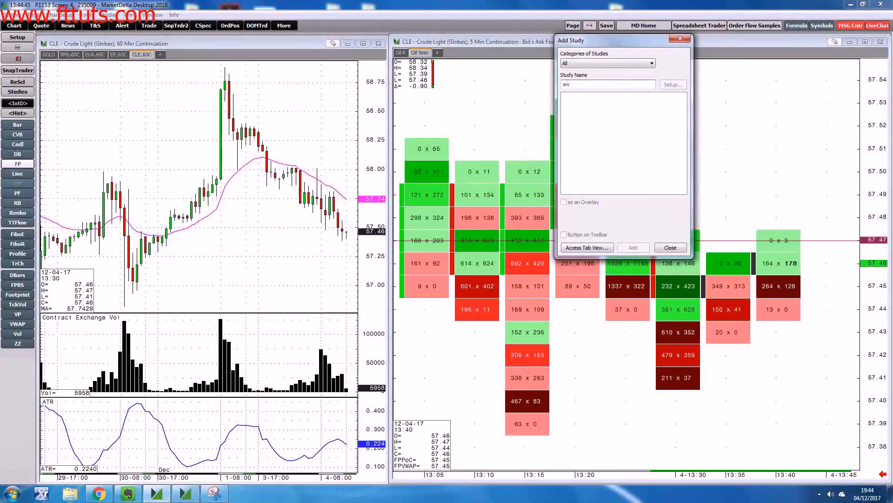
key(BackSpace)
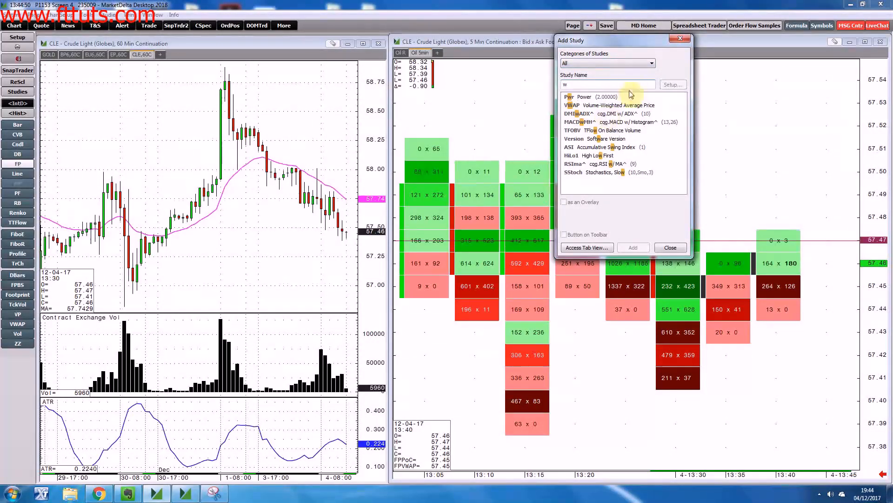
click(631, 106)
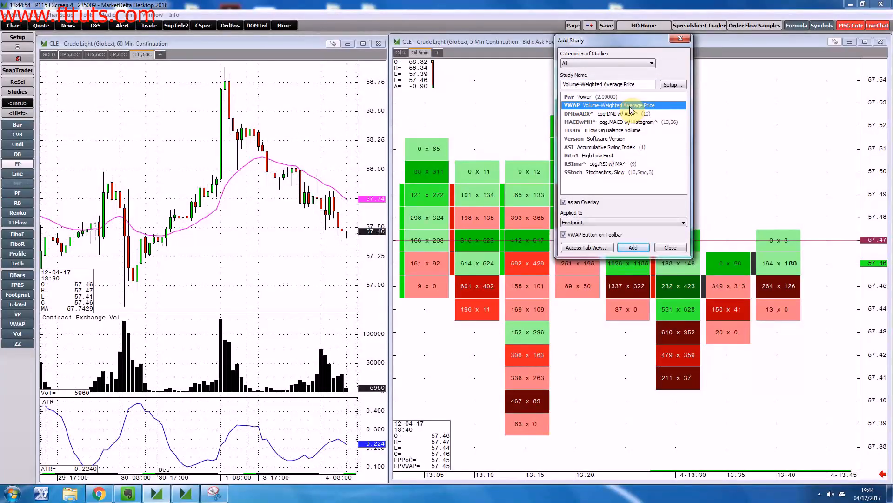
click(637, 248)
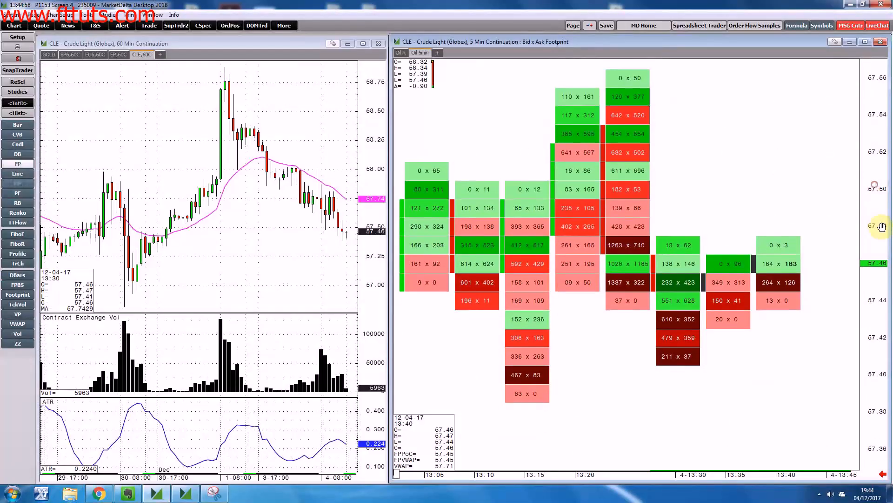
- Search the studies available for the 5-minute footprint chart for "mark" and look through the Basic Studies category
right_click(753, 96)
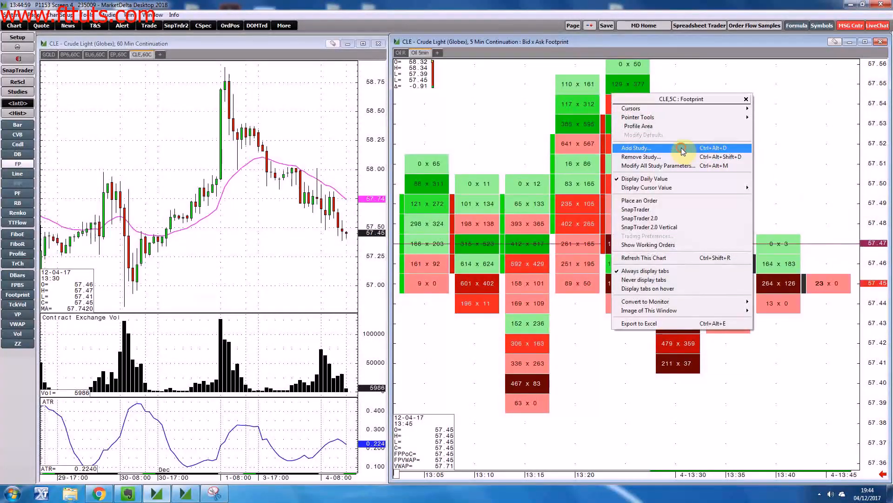
click(689, 150)
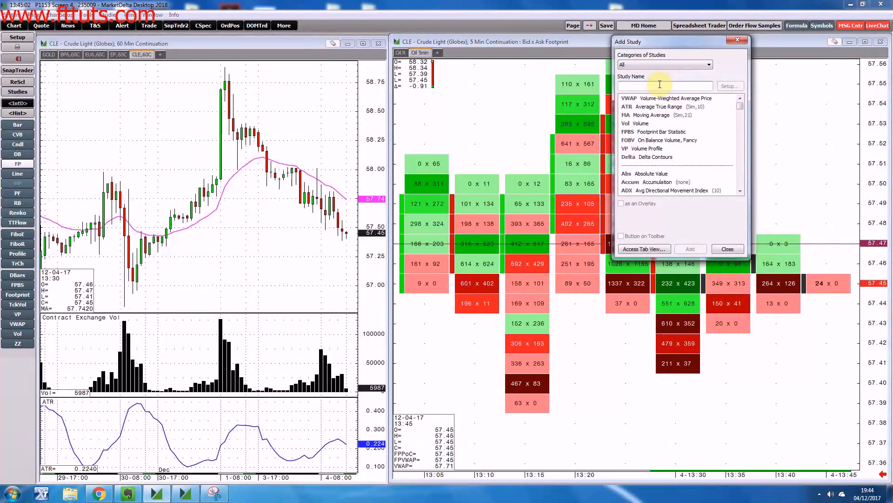
text(mark)
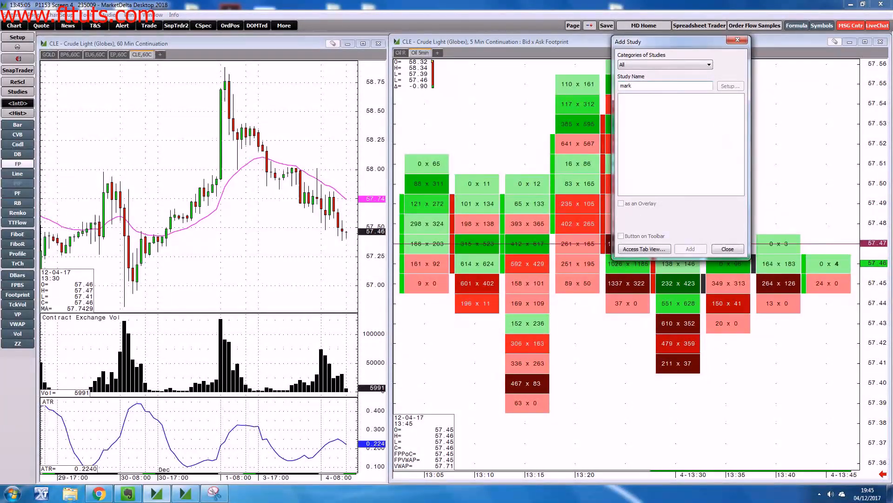
click(650, 86)
text(e)
key(BackSpace)
key(BackSpace)
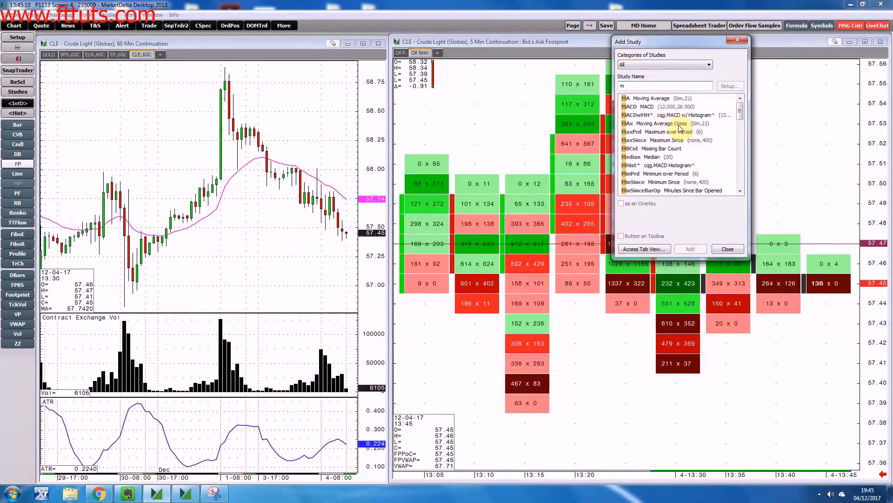
click(660, 67)
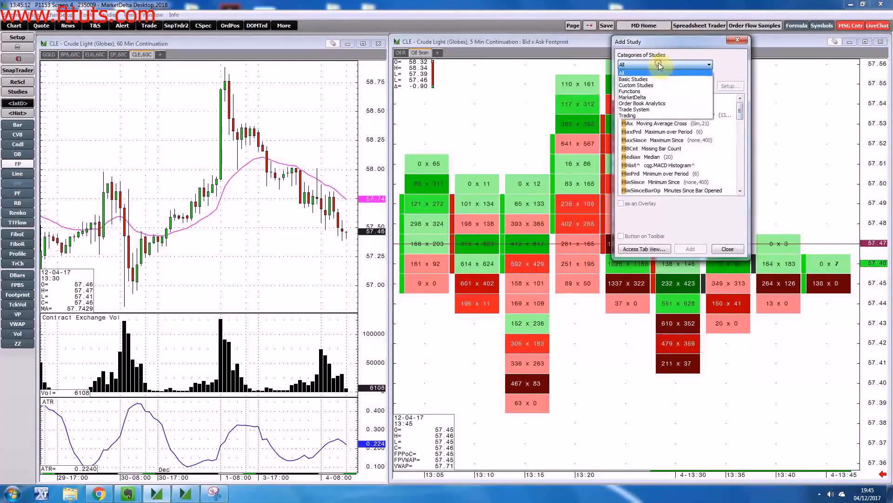
click(698, 75)
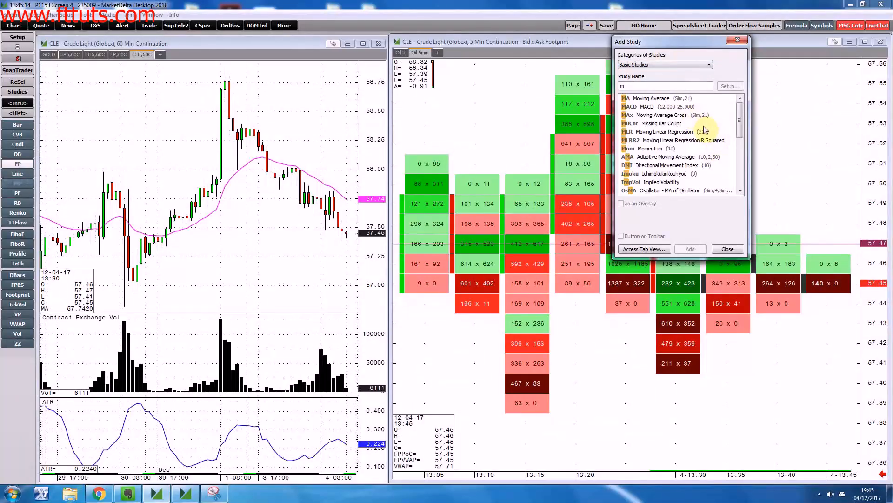
drag(742, 124, 738, 104)
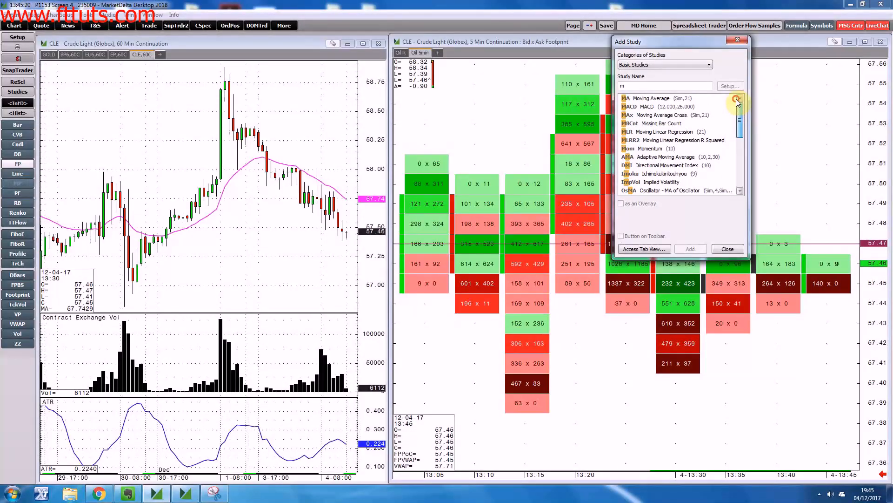
double_click(646, 86)
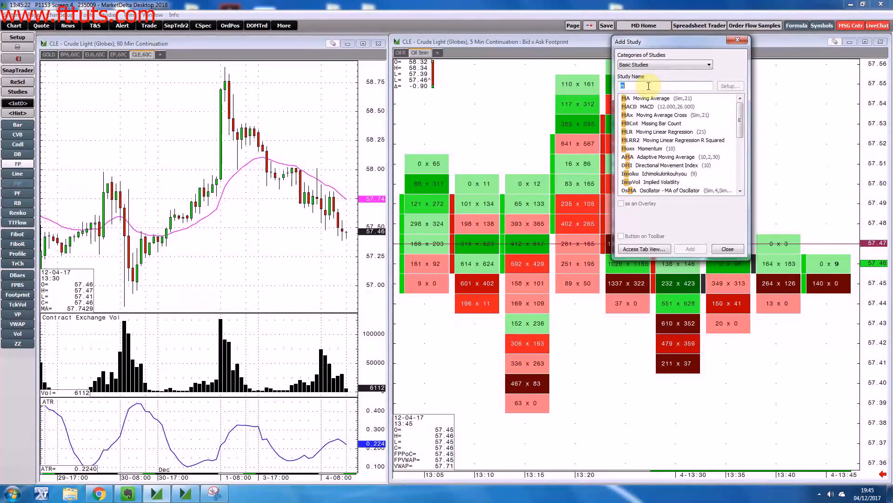
key(BackSpace)
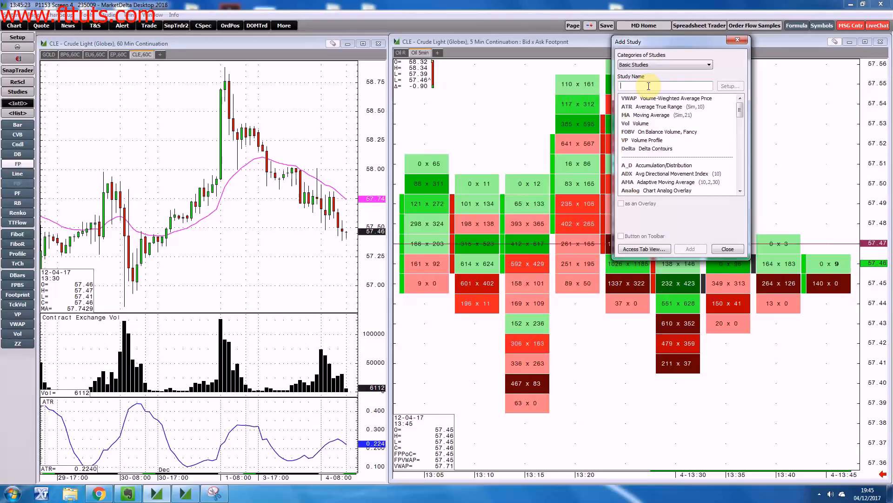
- Add the Footprint Bar Statistic (FPBS) study from all categories, applied to the footprint, and enlarge its pane below the chart
click(658, 66)
click(636, 73)
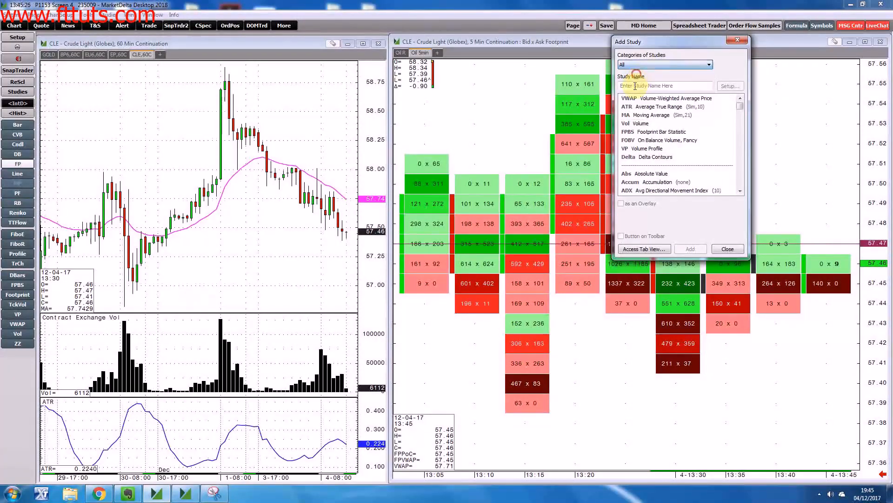
click(632, 88)
text(f)
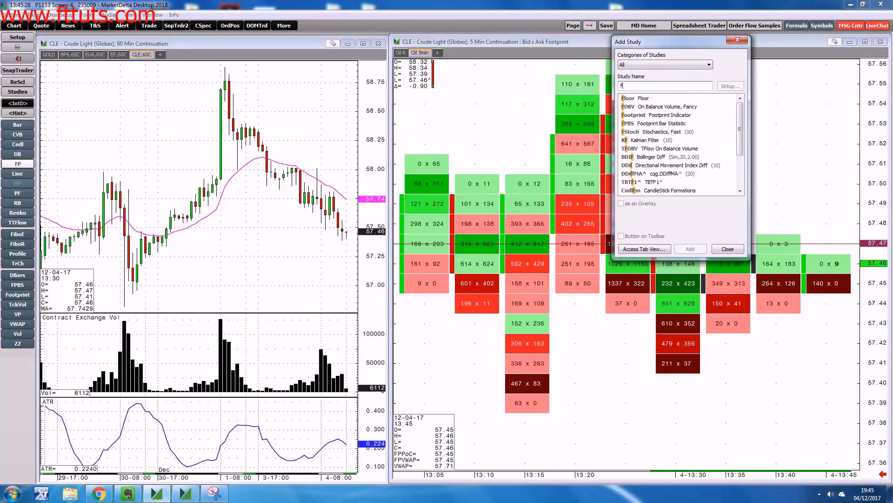
text(pbs)
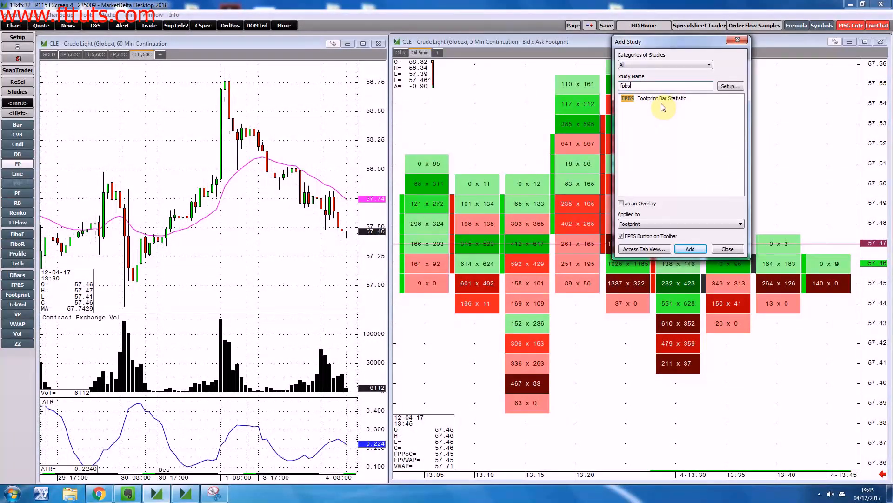
double_click(661, 99)
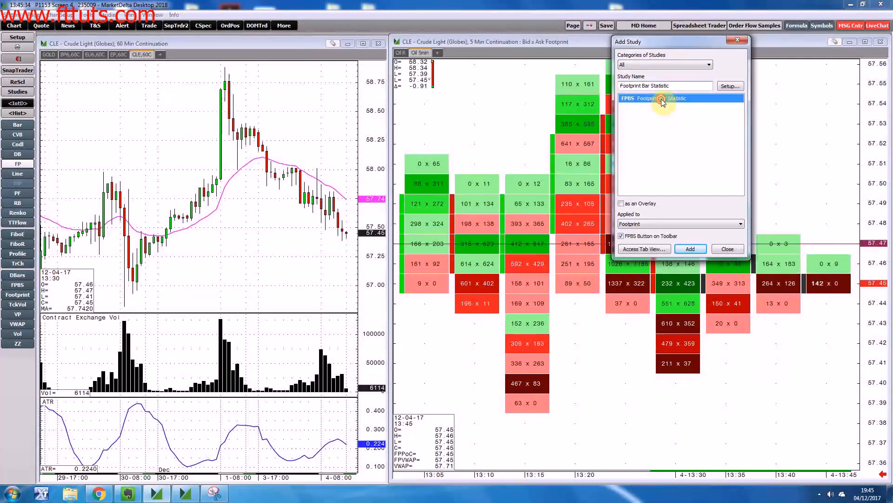
drag(818, 374, 816, 268)
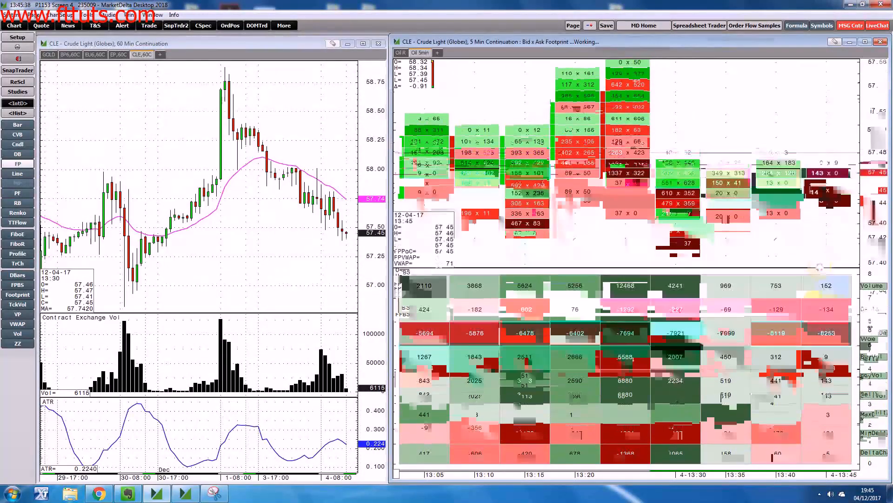
- Examine the latest bar's FPBS statistics, including its delta, buy and sell volume, minimum delta and delta change
mouse_move(745, 289)
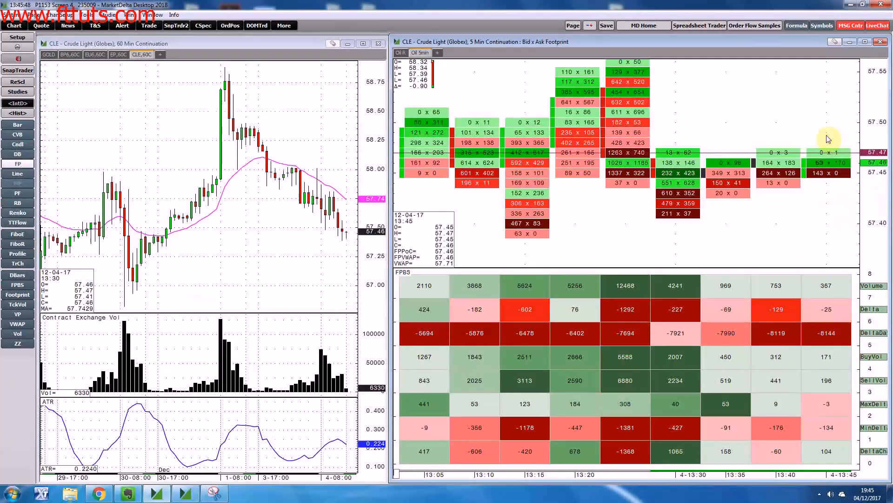
mouse_move(824, 162)
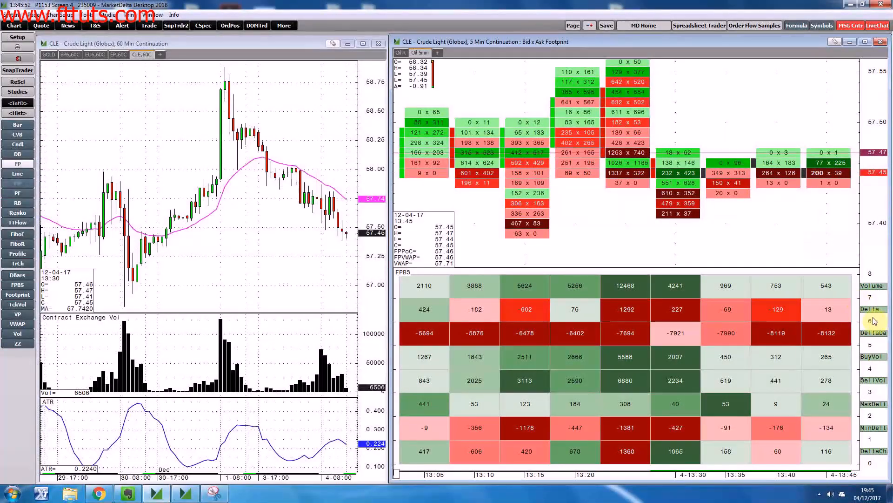
mouse_move(839, 335)
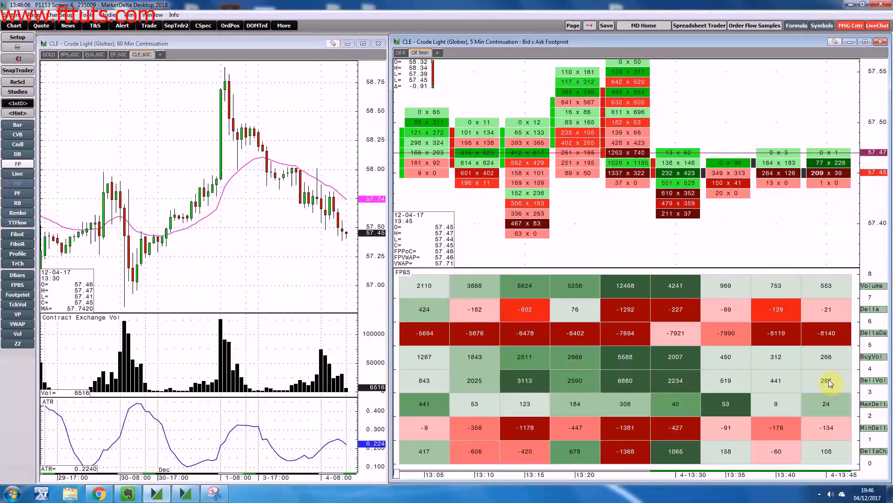
mouse_move(829, 381)
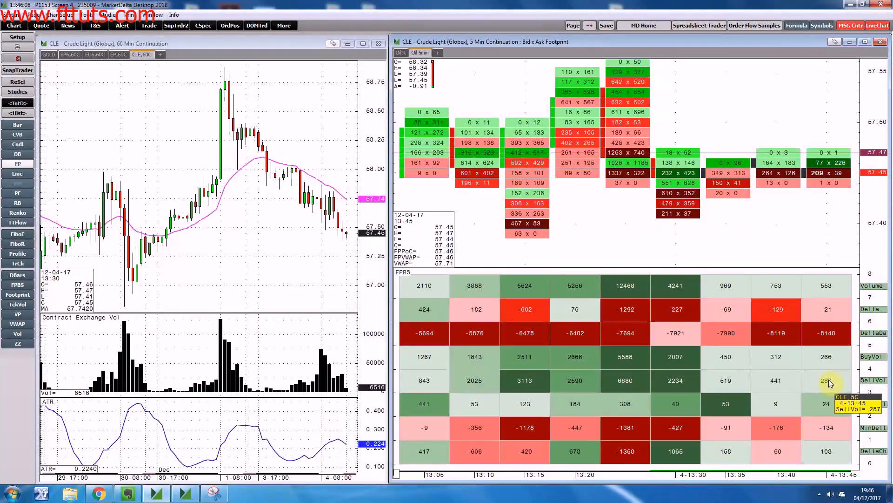
mouse_move(829, 362)
mouse_move(839, 306)
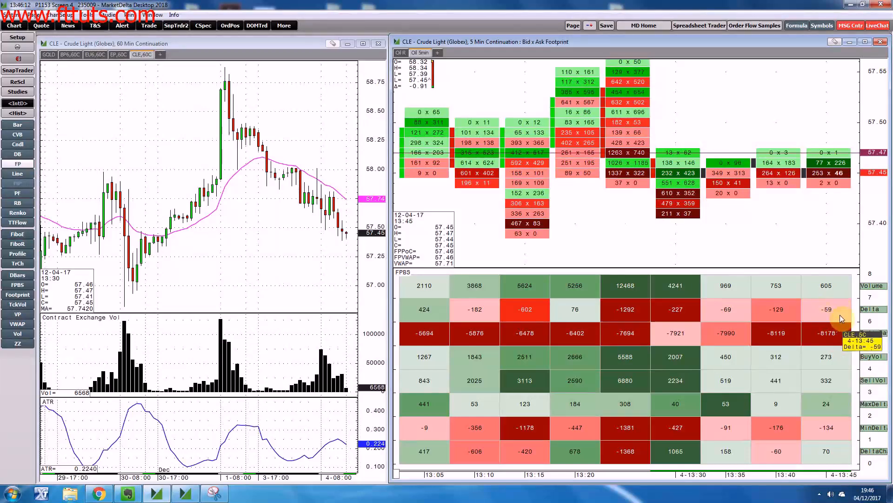
mouse_move(818, 407)
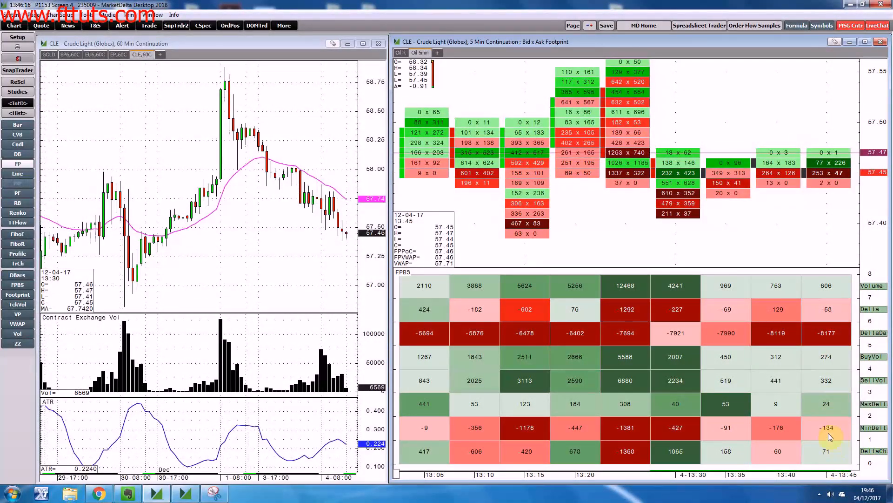
mouse_move(834, 429)
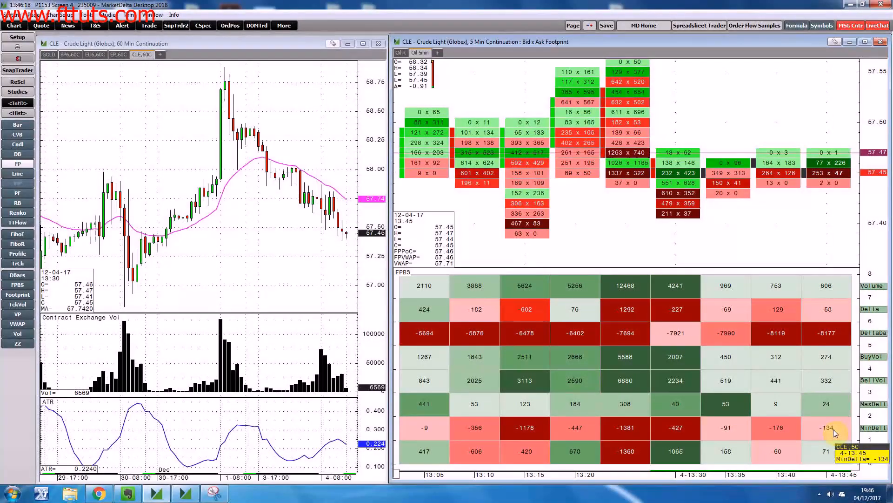
mouse_move(844, 452)
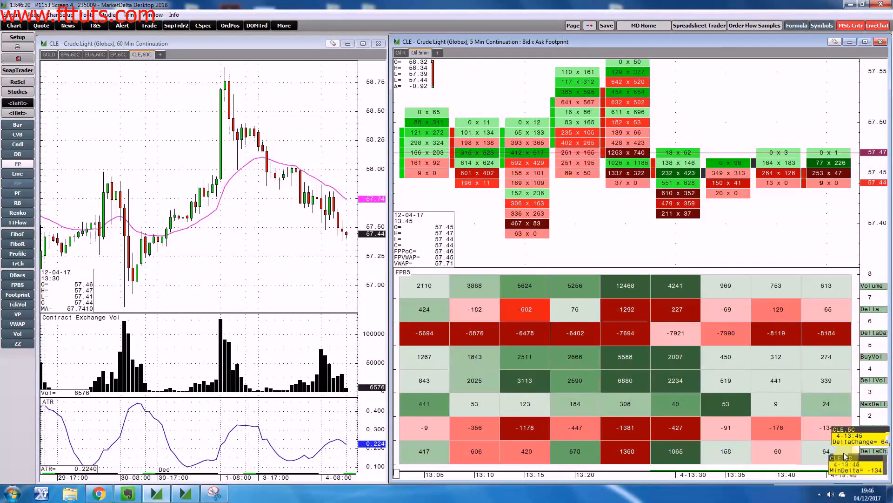
mouse_move(812, 337)
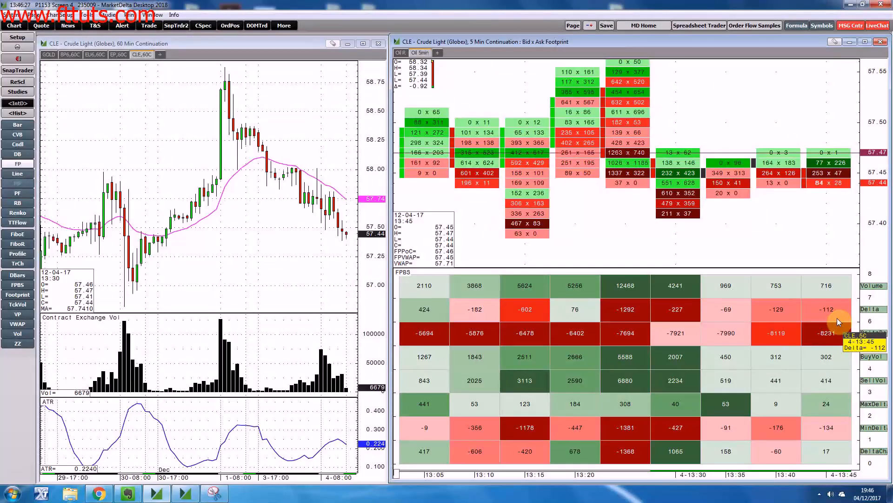
- Hide the BuyVol, SellVol, MaxDelta, MinDelta and DeltaChange rows of the FPBS study, keeping only Volume, Delta and DeltaDay displayed
right_click(820, 284)
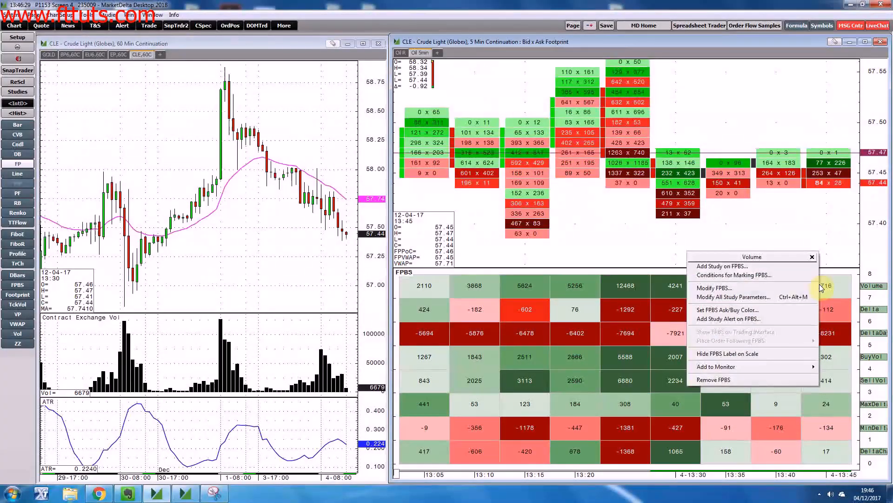
click(756, 288)
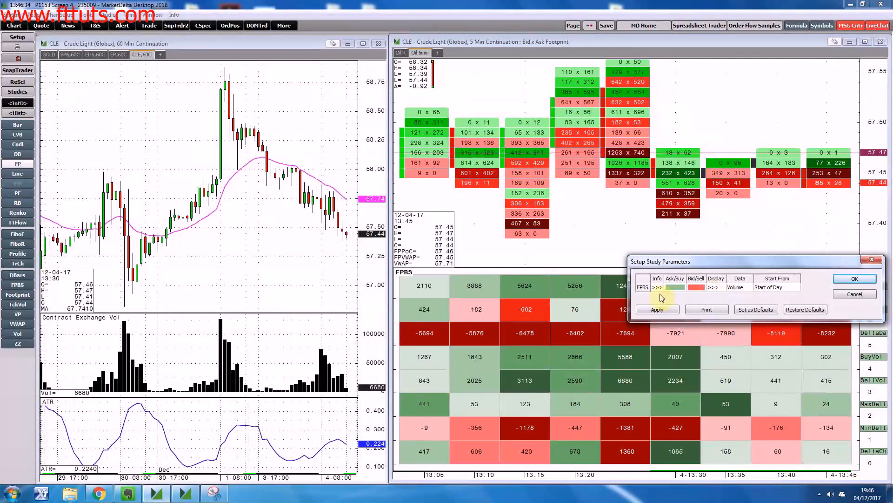
click(713, 287)
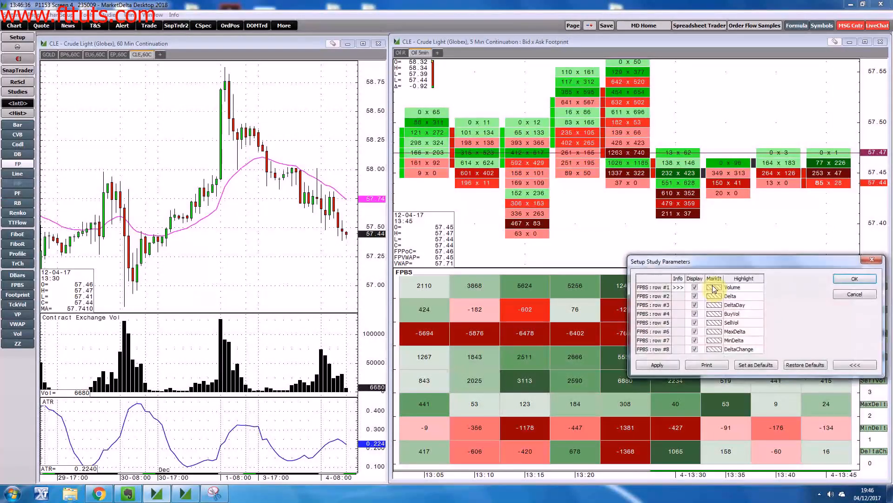
drag(742, 264, 636, 147)
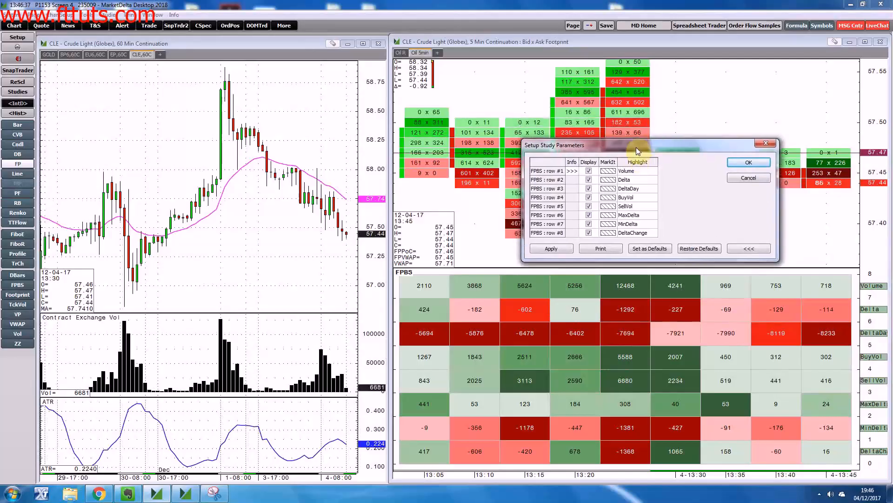
click(588, 197)
click(588, 206)
click(589, 215)
click(589, 224)
click(588, 232)
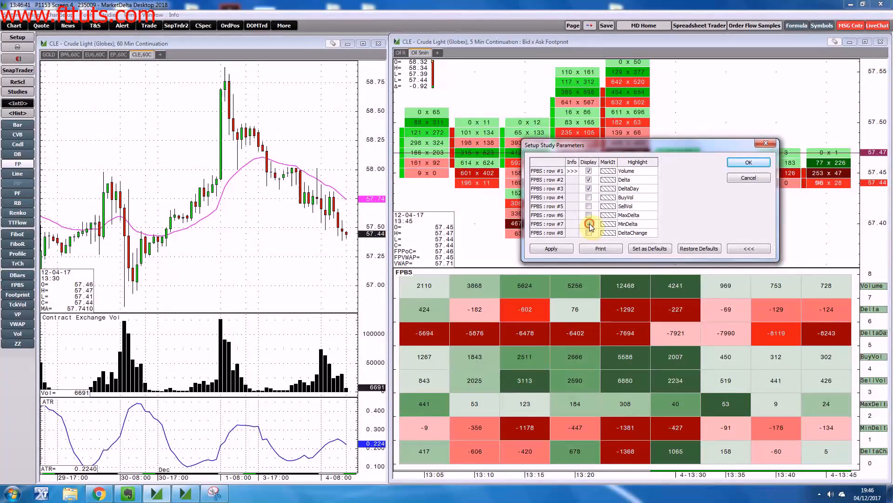
click(561, 251)
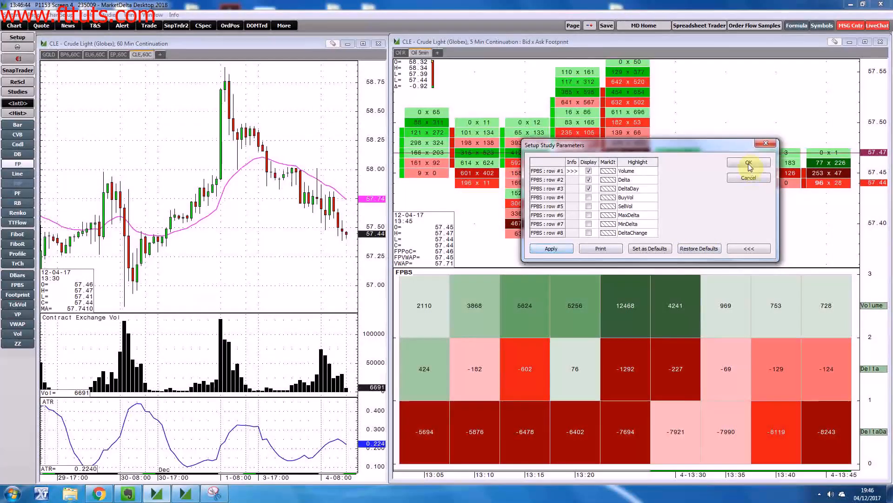
click(749, 162)
- Compress the FPBS rows and shrink their pane to give the footprint chart more height, with all three rows fitting inside
drag(873, 326, 881, 393)
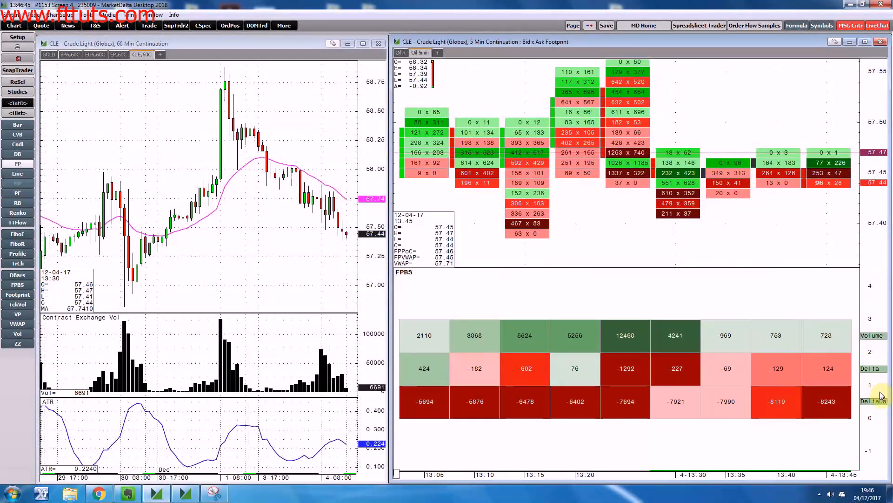
drag(778, 266, 789, 327)
drag(858, 391, 870, 328)
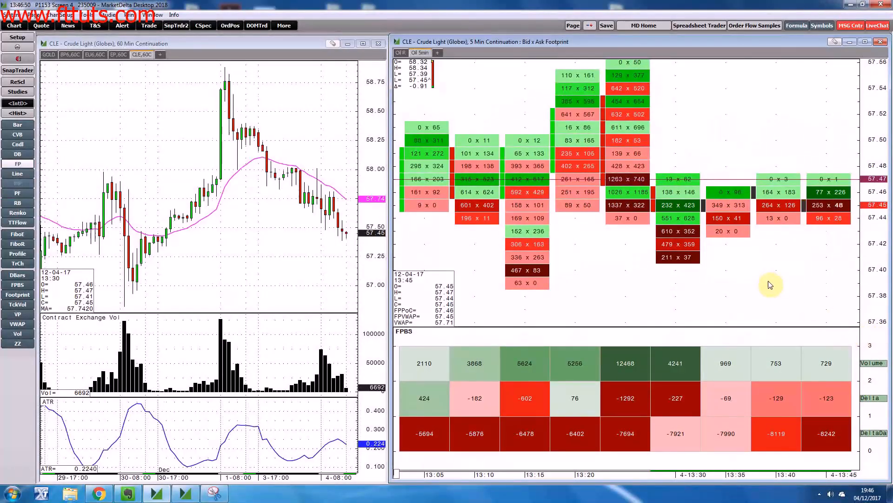
drag(798, 263, 797, 275)
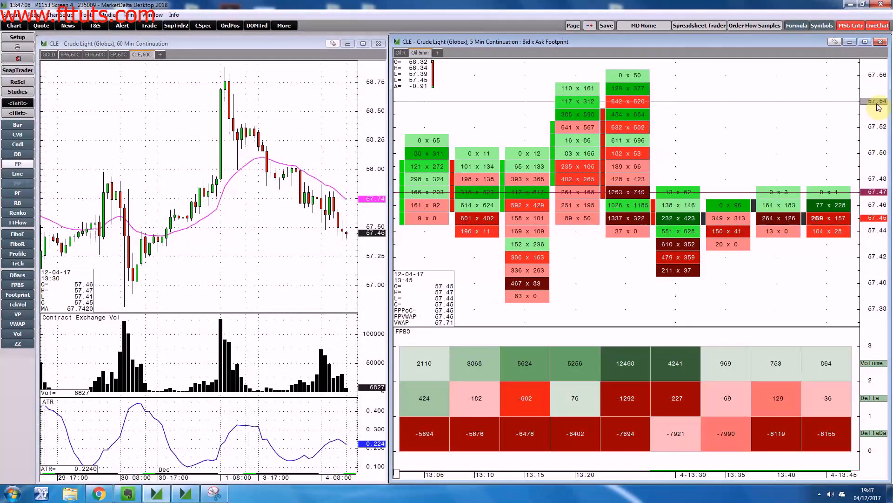
- Place horizontal lines on the 5-minute footprint chart at 57.56 and 57.39
click(878, 72)
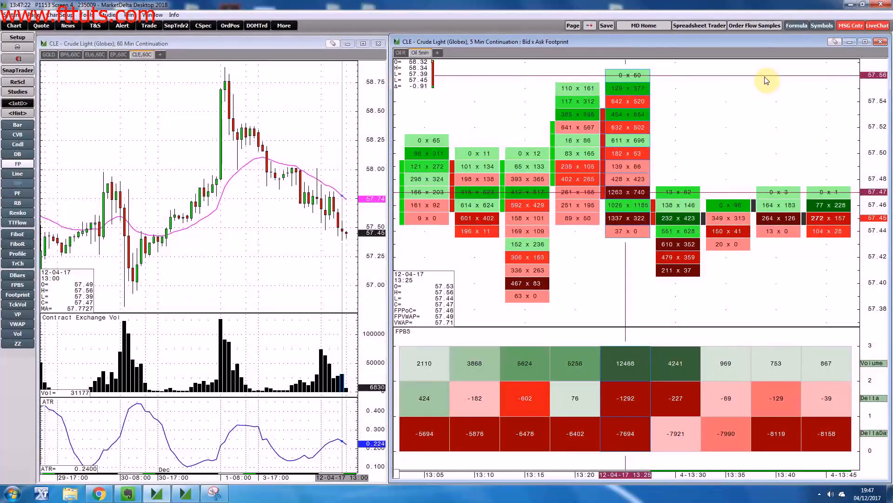
mouse_move(767, 80)
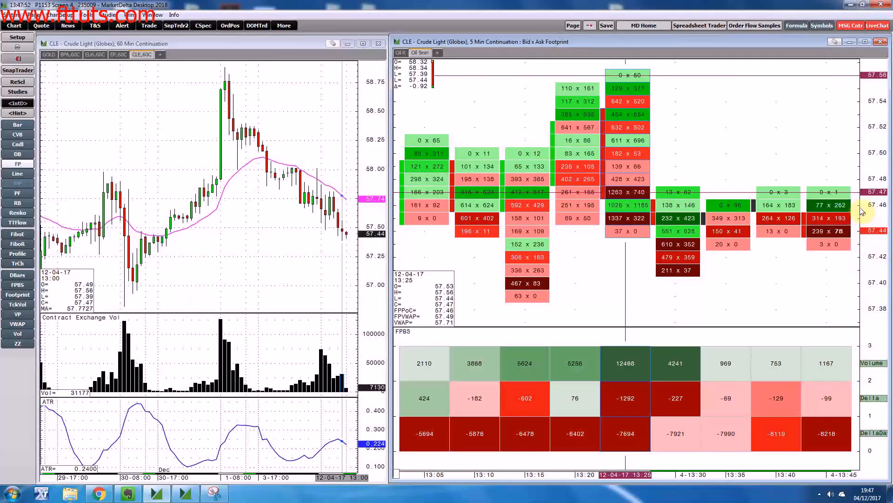
click(867, 302)
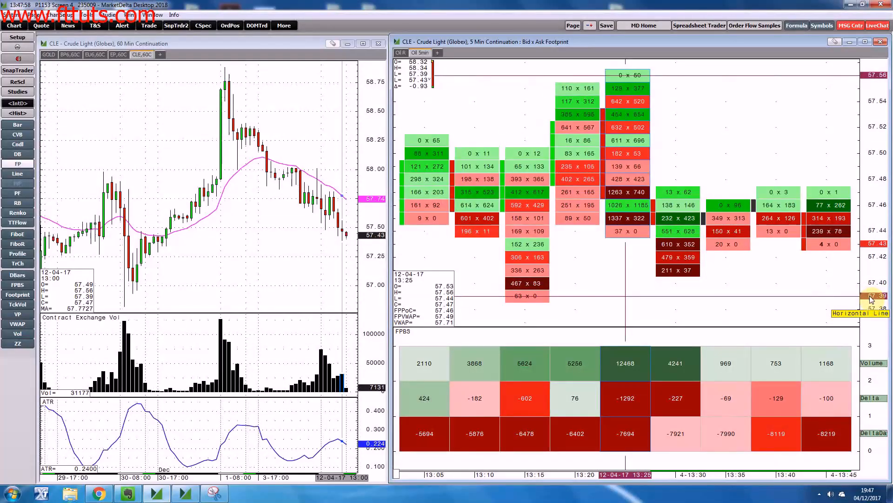
- Move the 57.39 horizontal line above the latest 5-minute footprint bars and remove it from the chart
drag(871, 299, 877, 114)
right_click(876, 111)
click(881, 122)
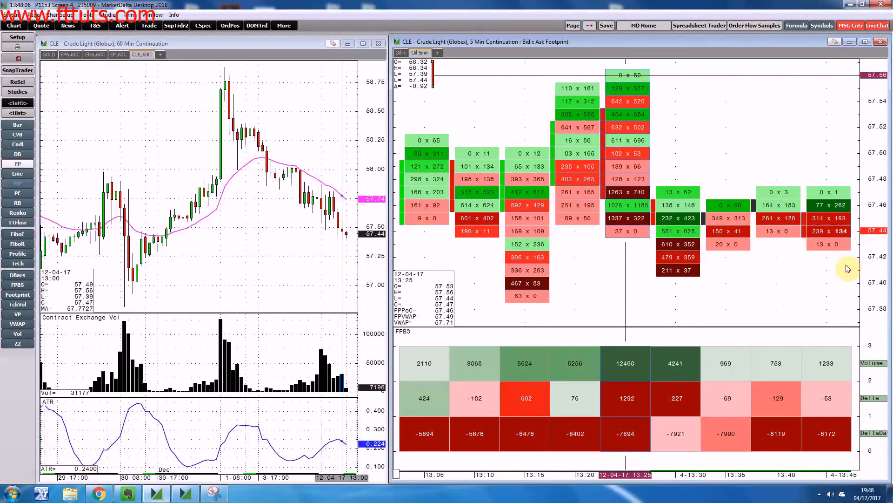
- Change the colour of the horizontal line at 57.56 on the 5-minute footprint chart to blue
drag(872, 167, 873, 177)
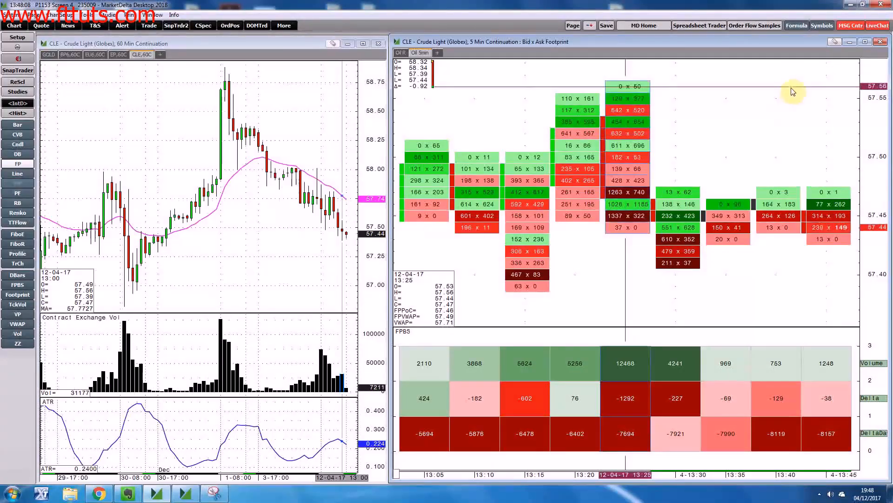
mouse_move(795, 91)
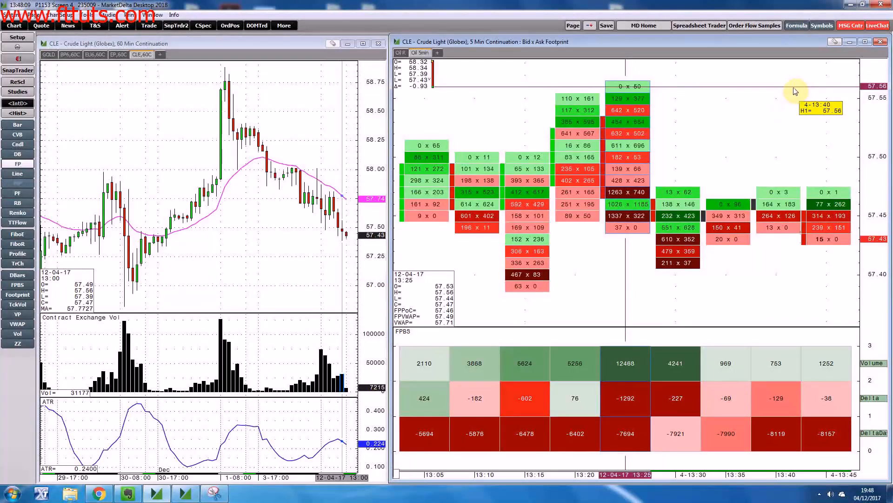
right_click(875, 90)
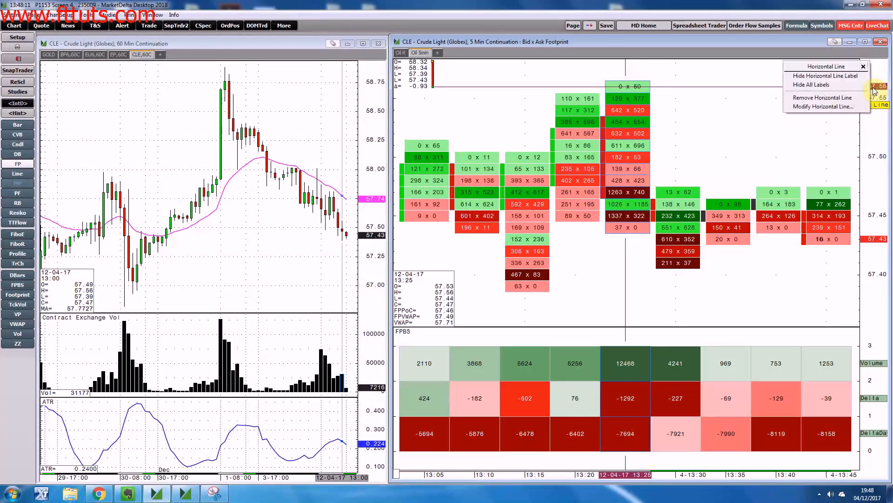
click(833, 106)
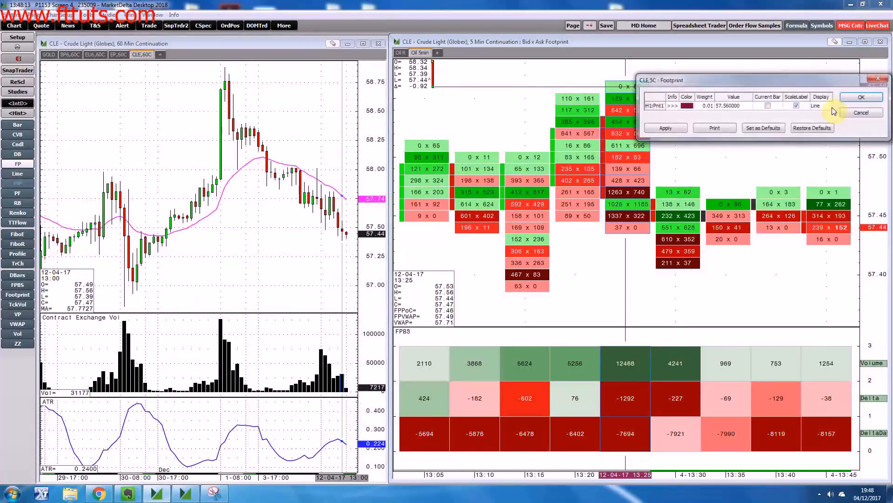
click(691, 108)
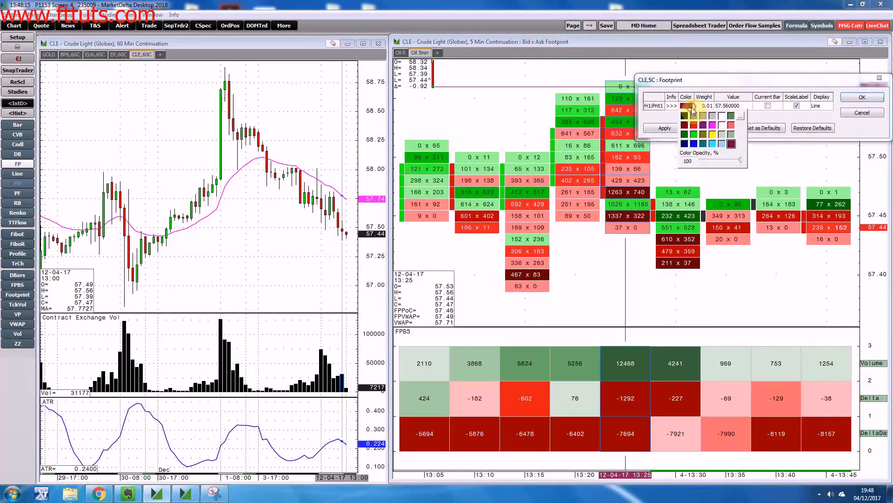
click(700, 148)
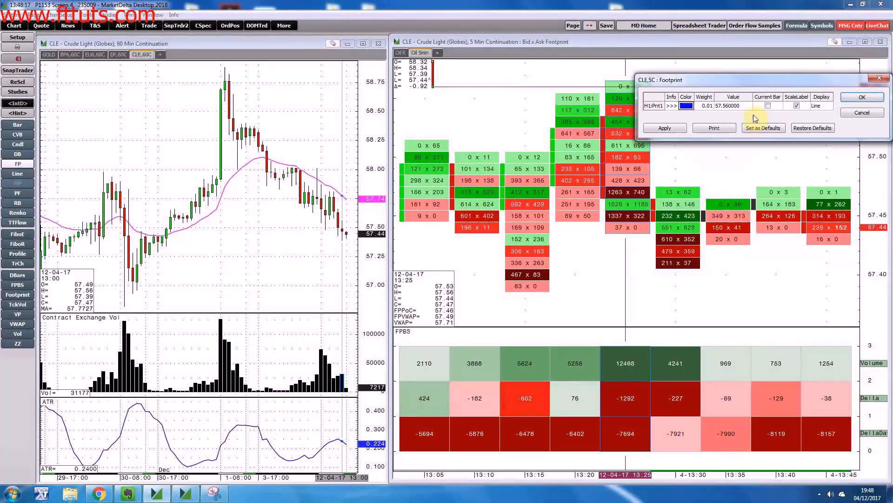
click(861, 98)
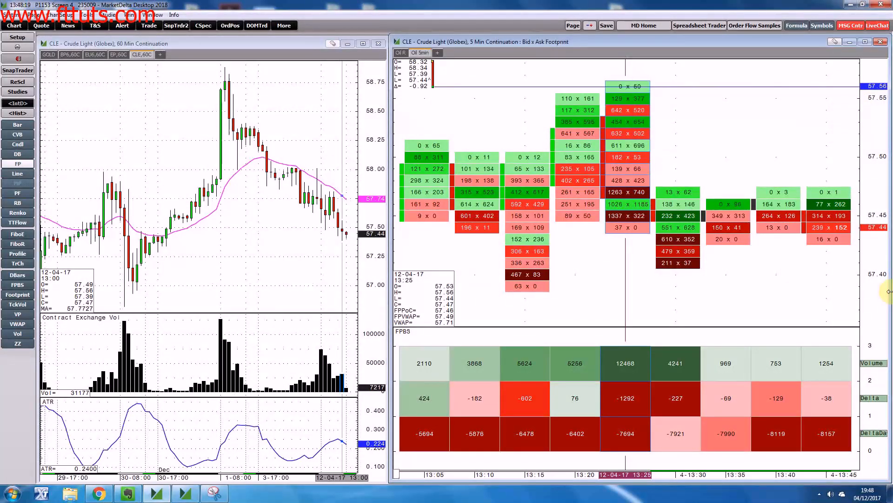
- Place another horizontal line at 57.64, above the blue line on the 5-minute footprint chart
mouse_move(845, 219)
drag(821, 135, 824, 186)
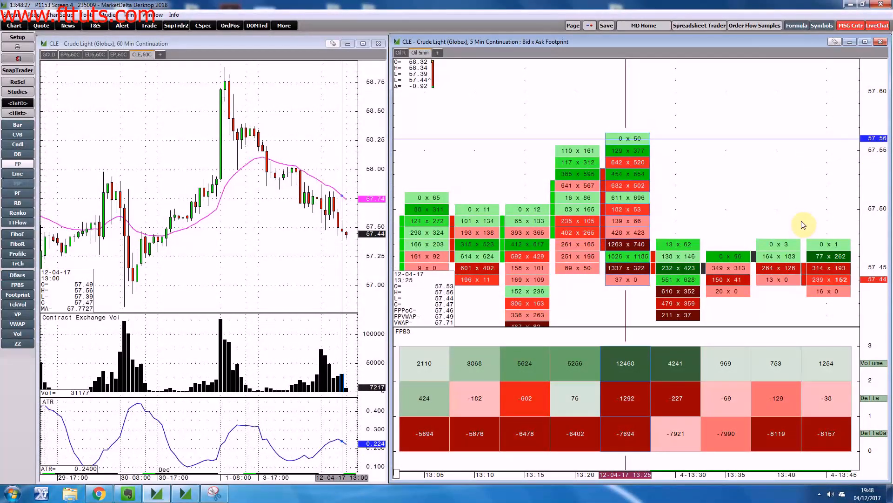
drag(801, 215, 797, 186)
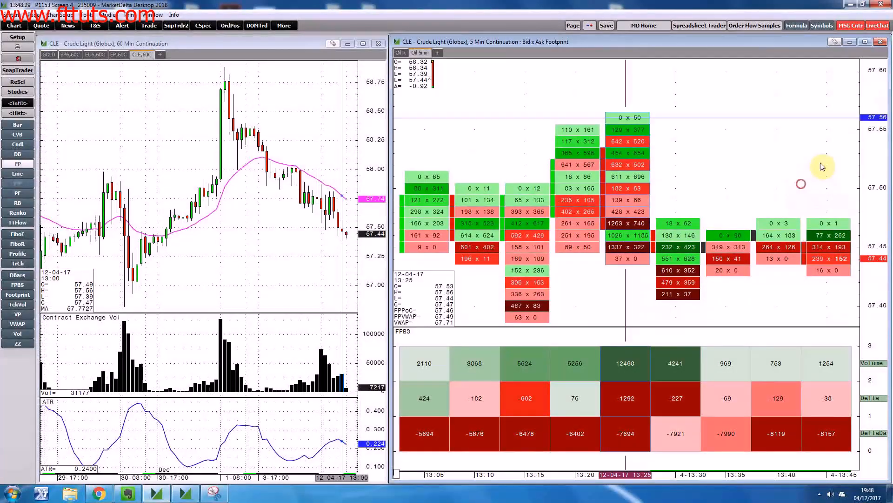
scroll(819, 148, up, 3)
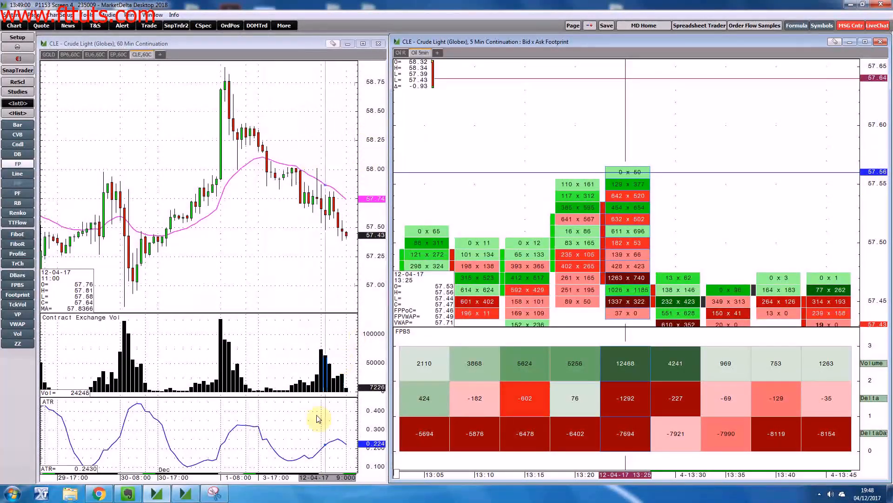
- Draw a Trend line on the 60-minute CLE chart from the spike high down along the subsequent lower highs
click(311, 479)
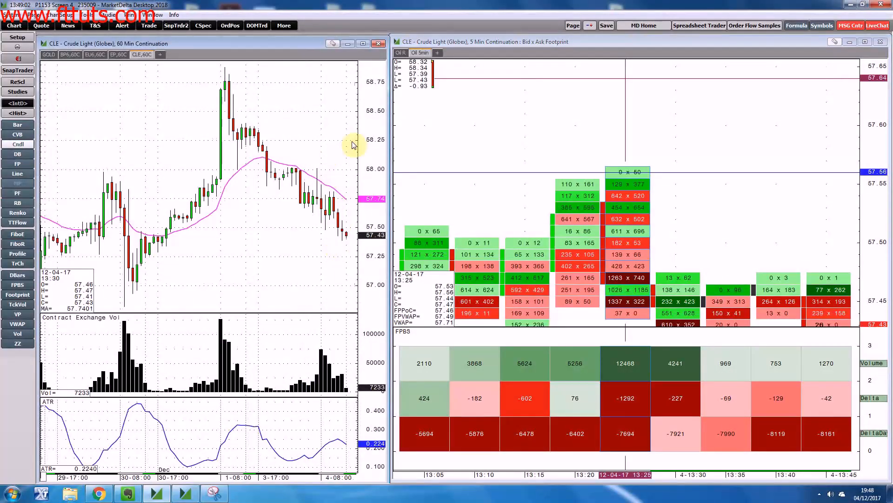
drag(372, 133, 363, 183)
right_click(299, 134)
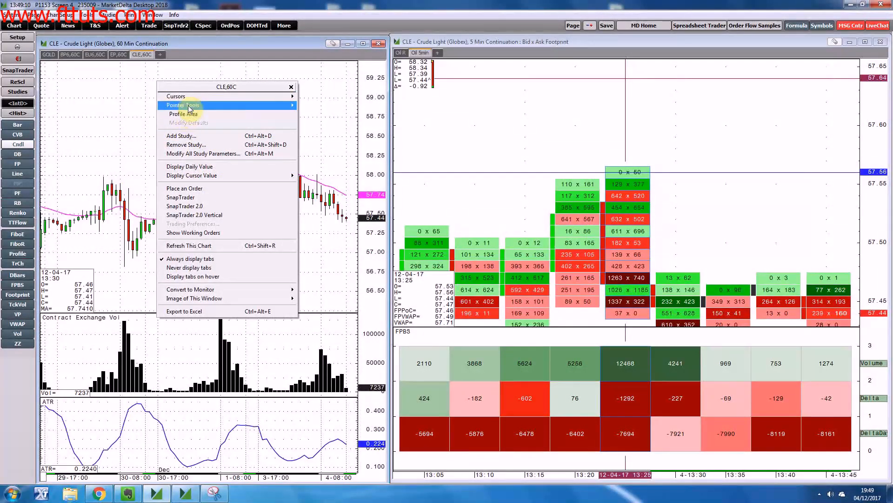
mouse_move(189, 106)
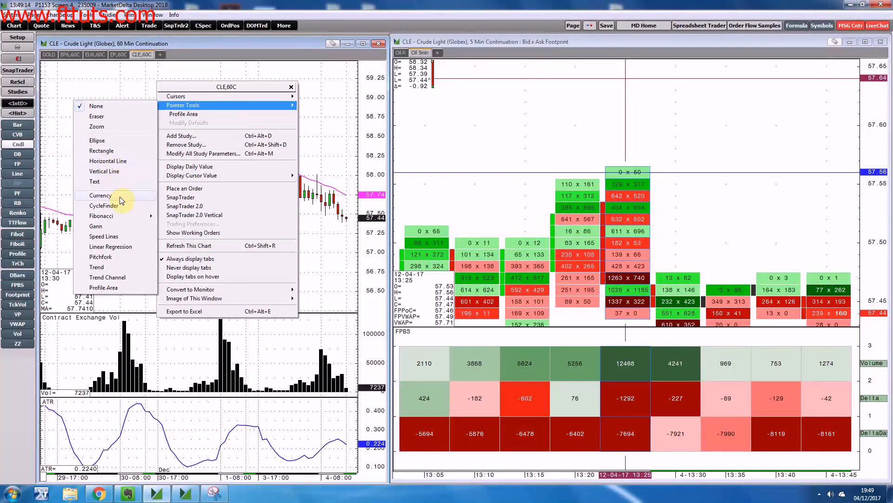
click(114, 267)
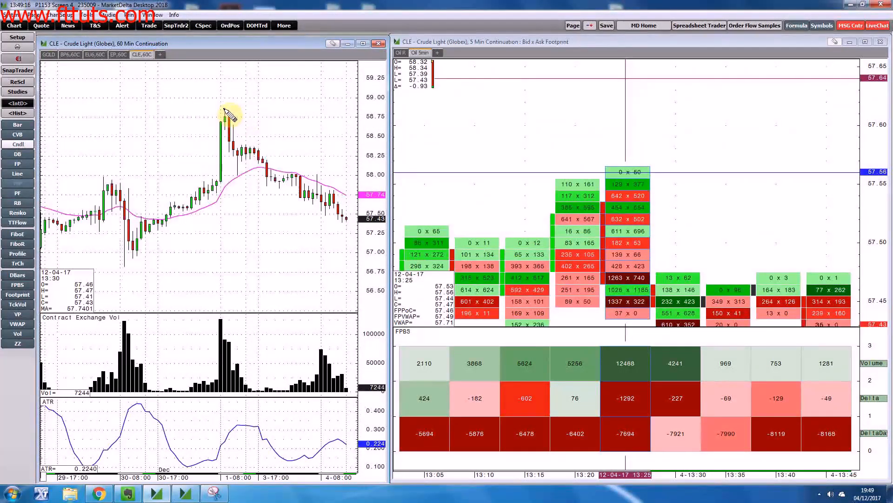
drag(240, 113, 338, 182)
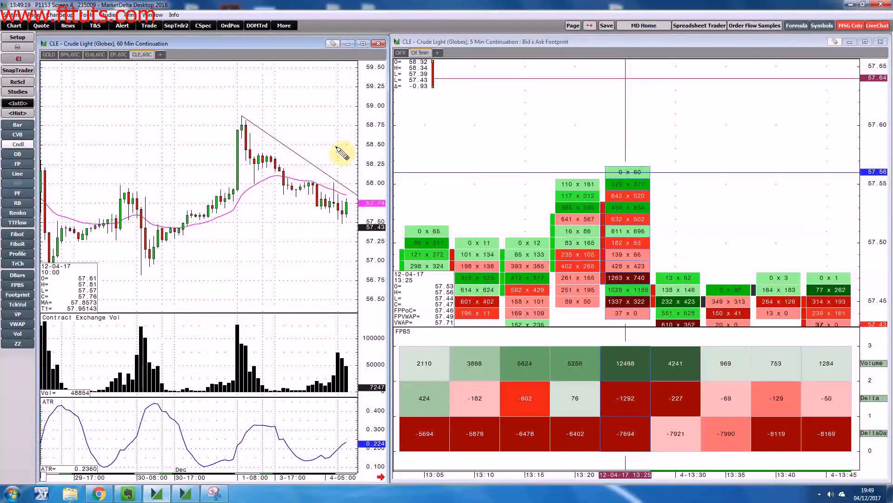
- Add a Price X Line alert on the 60-minute chart's trend line and close the alerts window
right_click(302, 157)
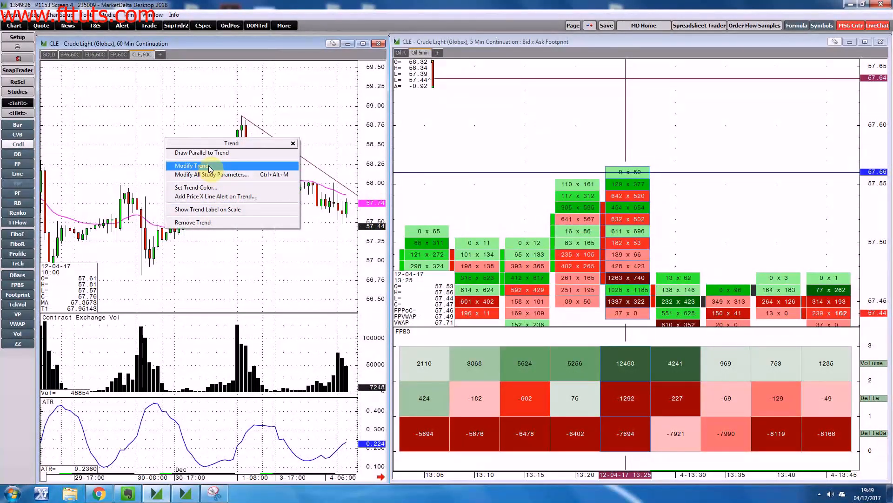
click(212, 196)
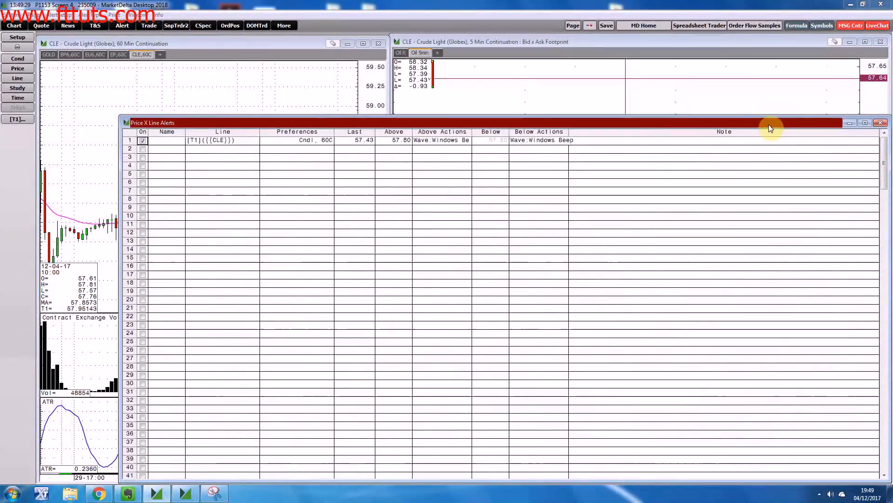
drag(769, 125, 749, 92)
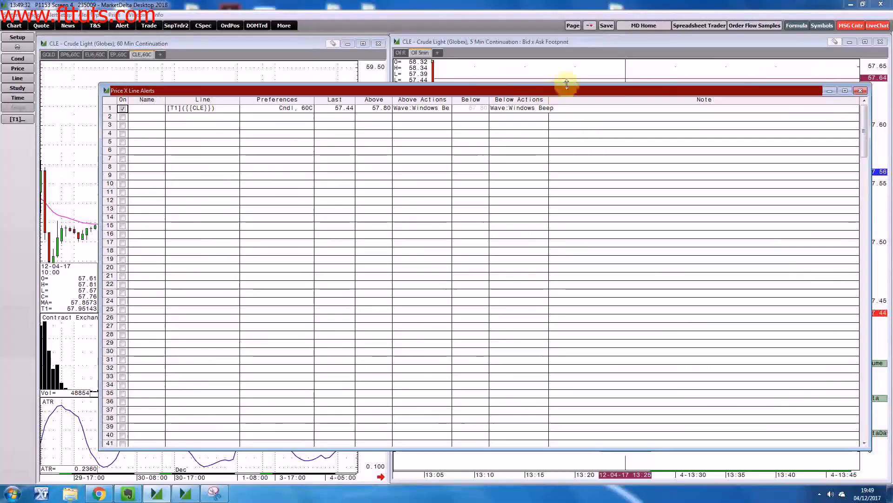
click(860, 91)
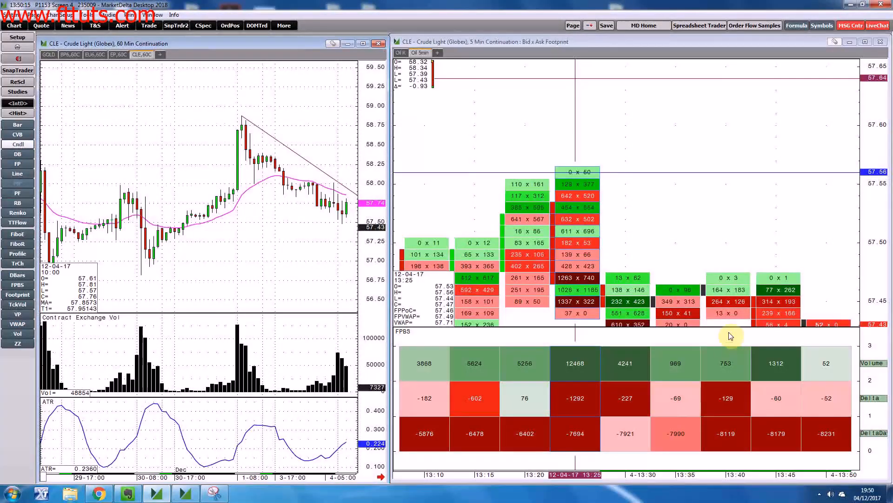
- Shrink the FPBS pane and reposition the 5-minute footprint bars so the latest bars fit in view
drag(758, 327, 759, 352)
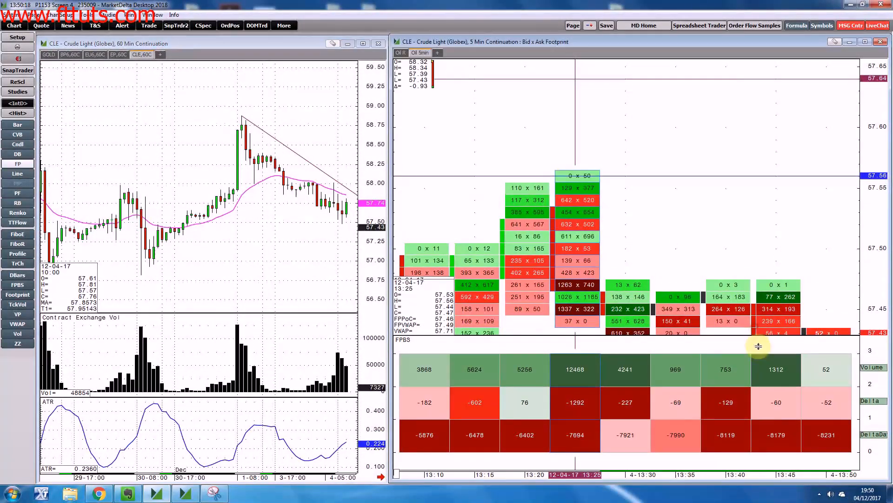
drag(826, 318, 830, 254)
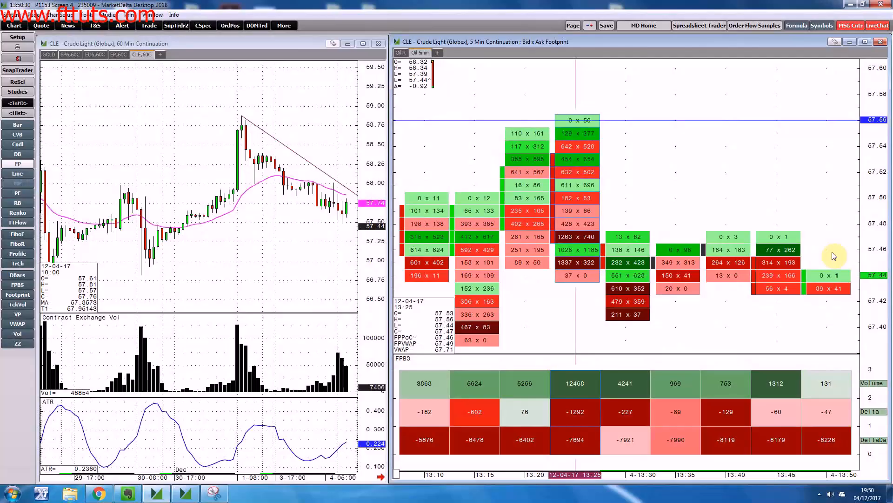
- Open the live customer support chat to view it, and close its window
click(878, 26)
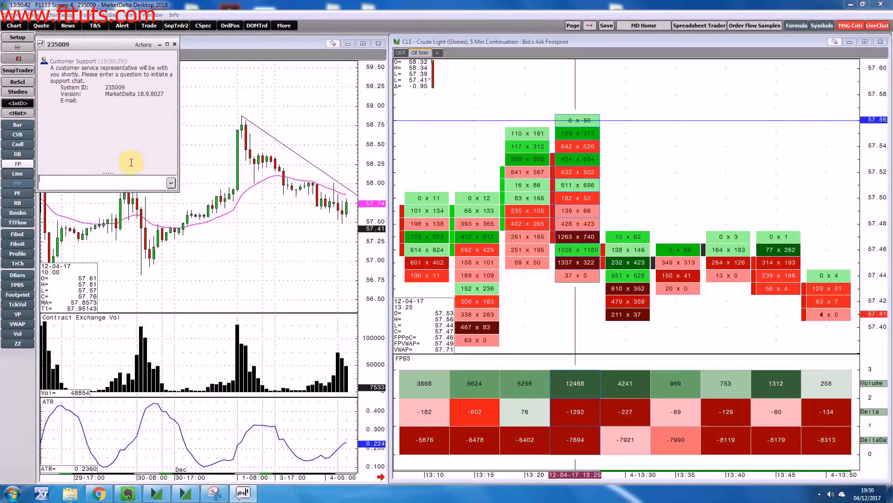
click(175, 45)
click(421, 268)
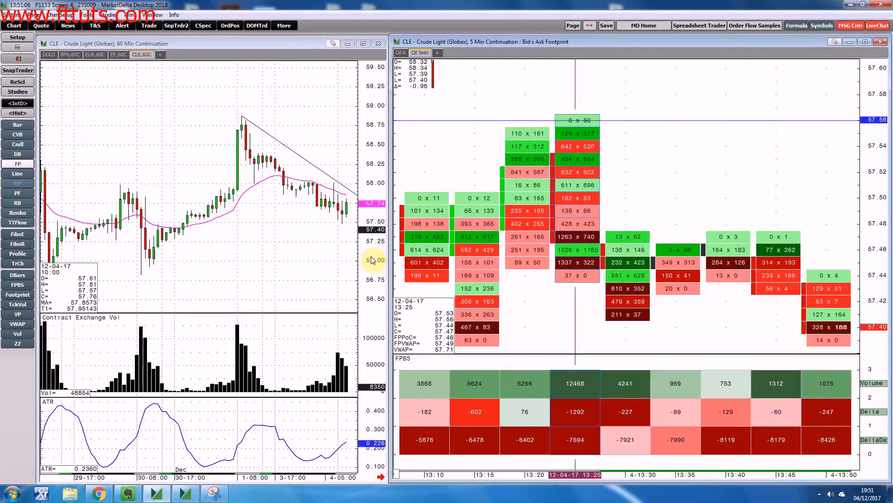
- Exit MarketDelta Desktop
click(572, 253)
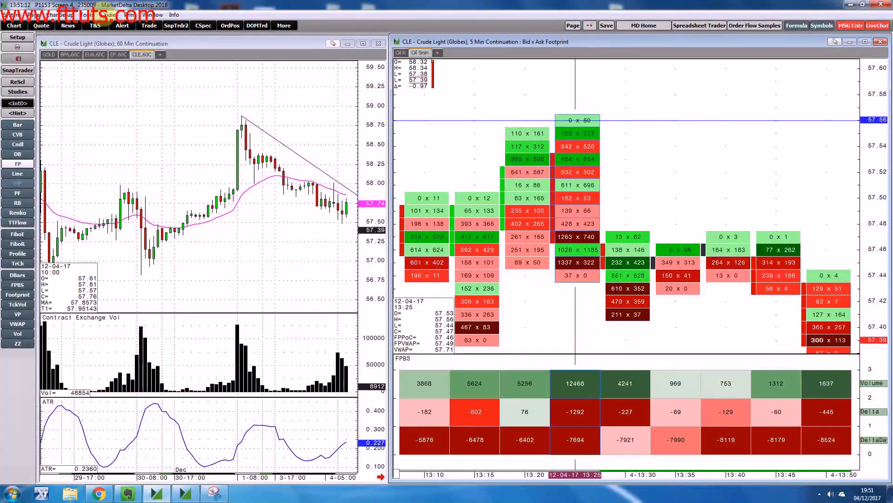
click(11, 15)
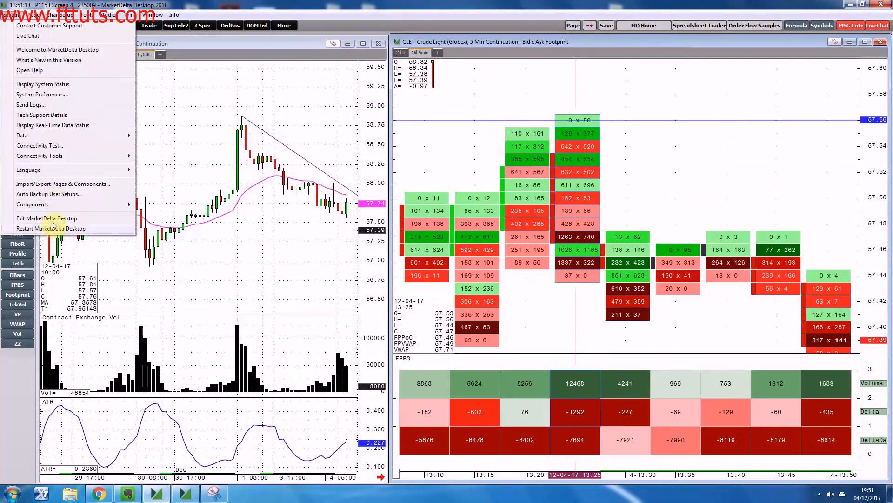
click(52, 217)
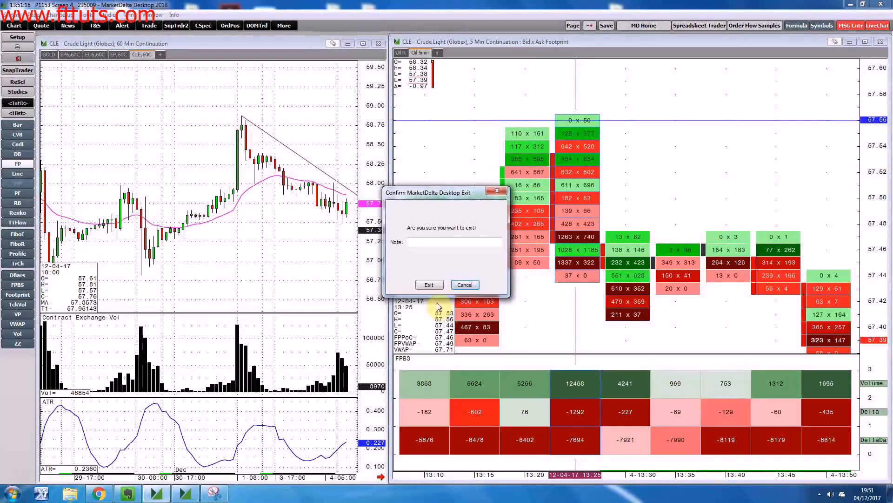